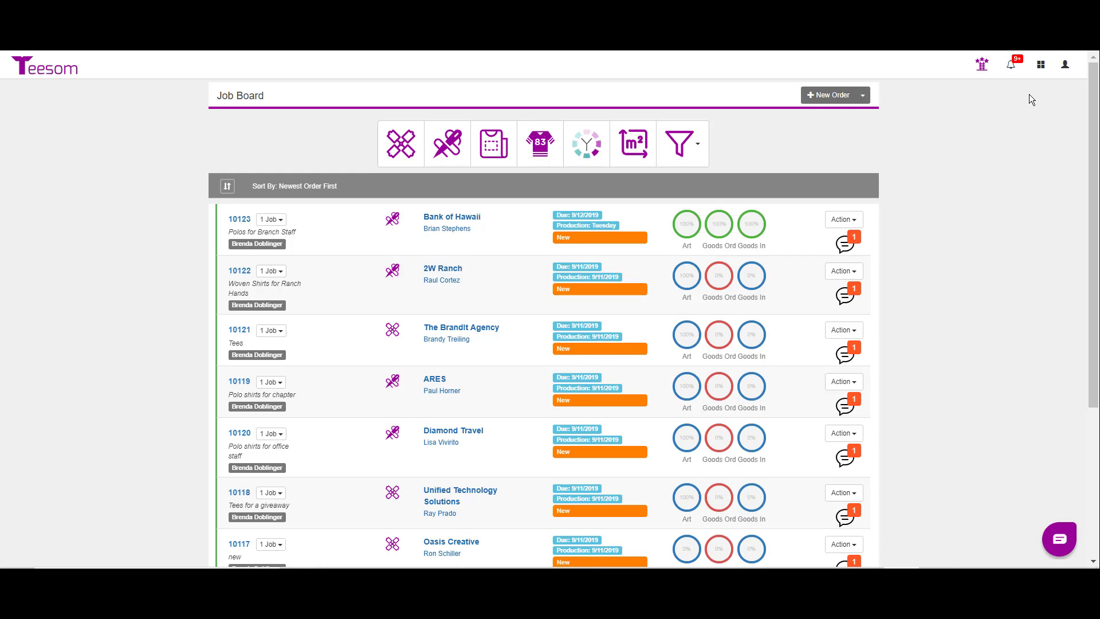
Step: Open the company's Price Lists page
{"action": "left_click", "coordinate": [1041, 65]}
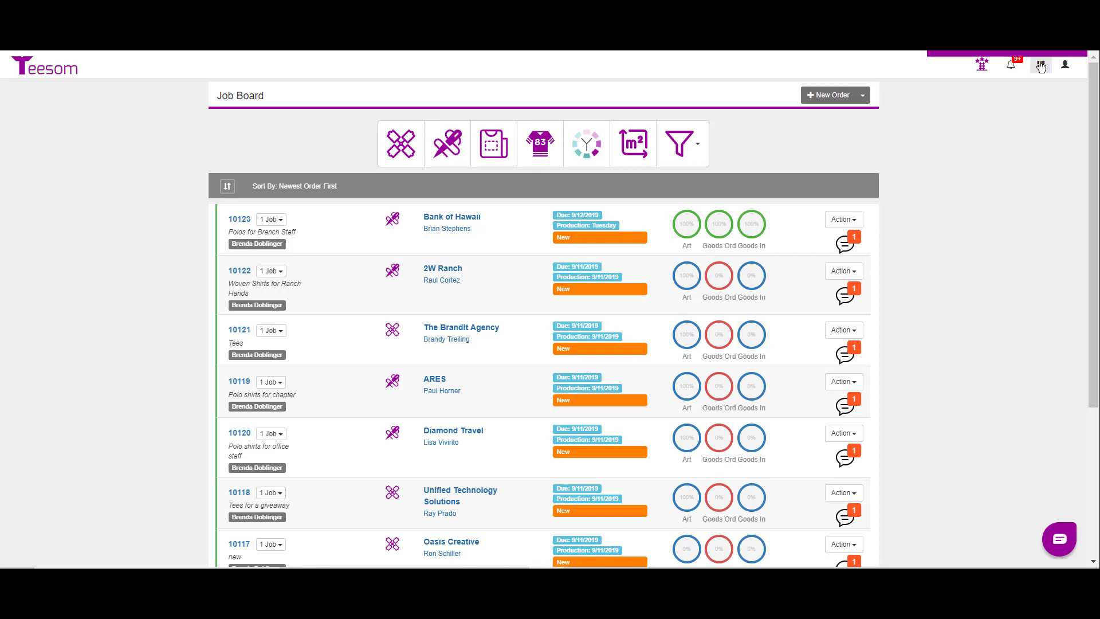
{"action": "left_click", "coordinate": [996, 326]}
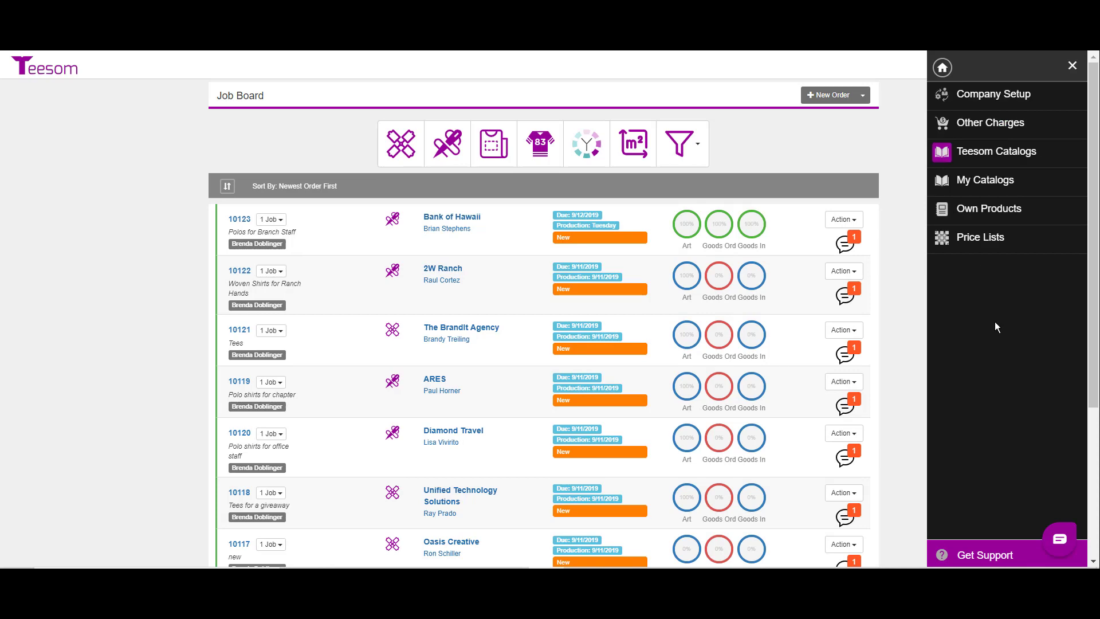
{"action": "left_click", "coordinate": [990, 242]}
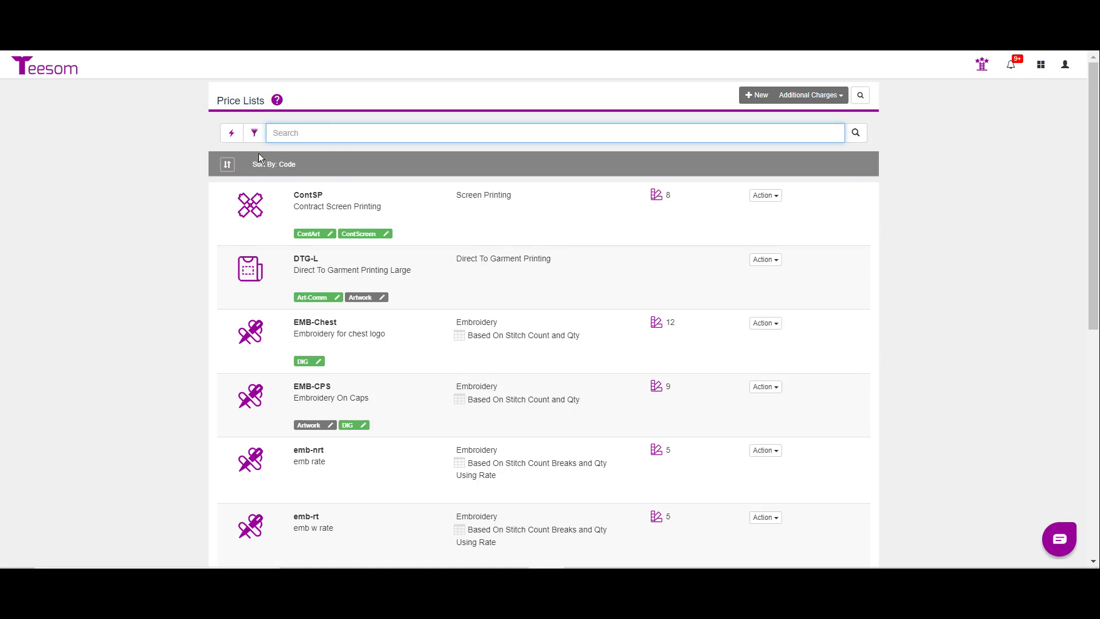
Step: Filter the price lists by the Embroidery imprint type
{"action": "left_click", "coordinate": [254, 136]}
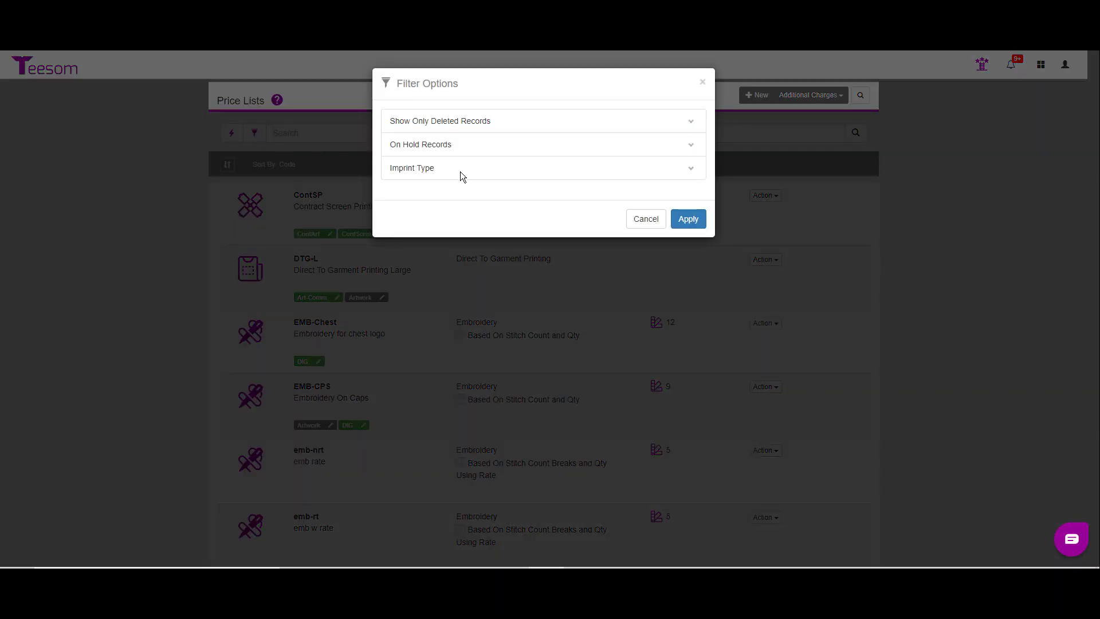
{"action": "left_click", "coordinate": [692, 171]}
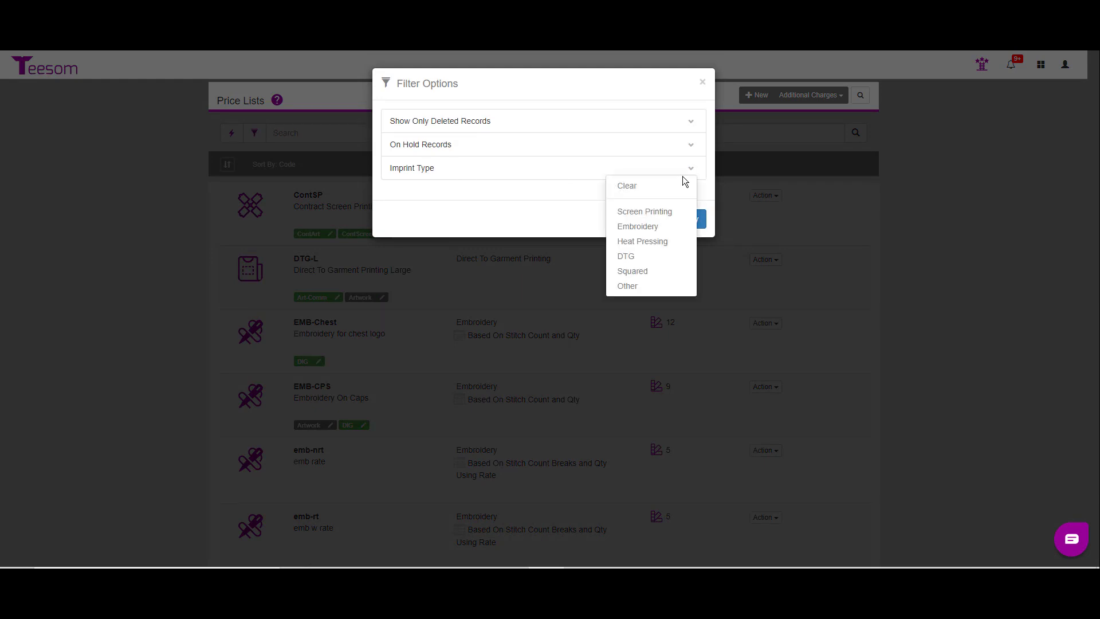
{"action": "left_click", "coordinate": [672, 228]}
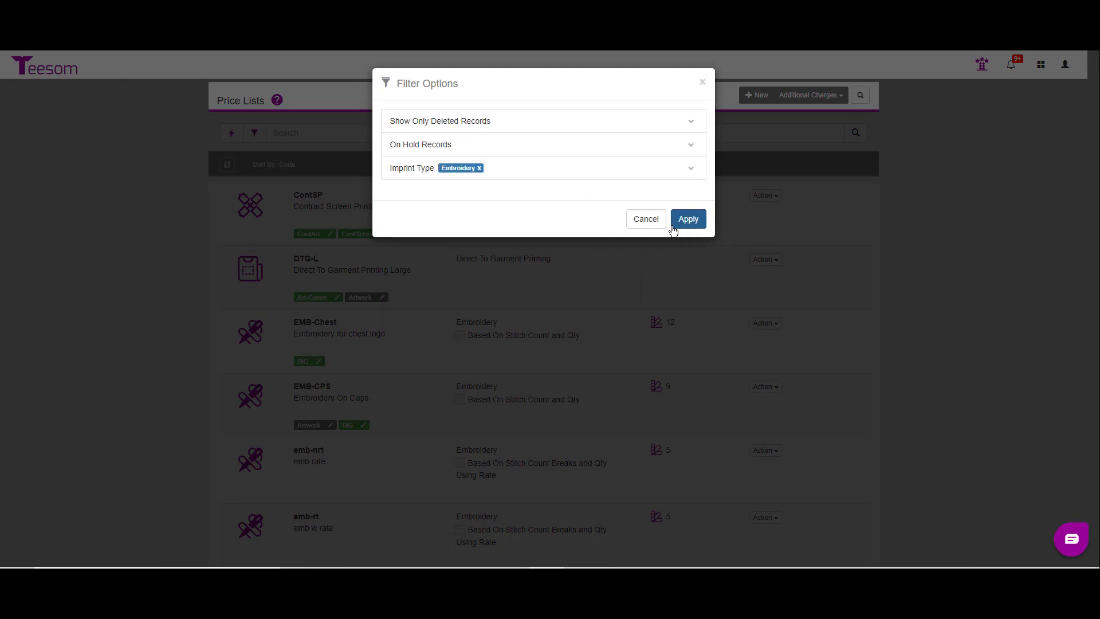
{"action": "left_click", "coordinate": [689, 220]}
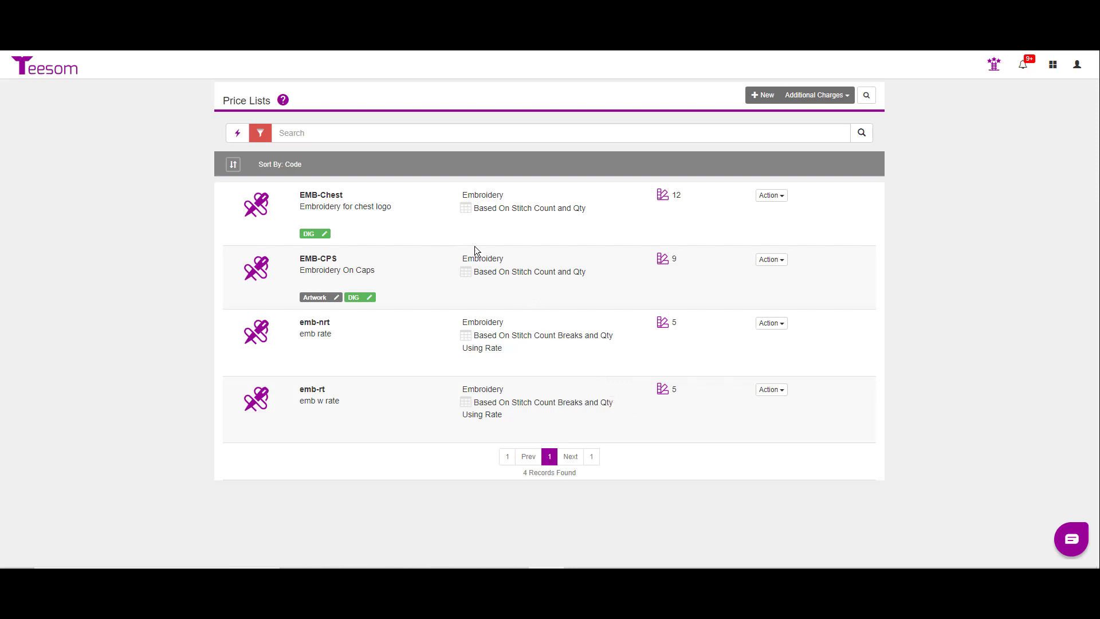
Step: Review the EMB-Chest price list's required settings, its service type choices and its outsourcing supplier options, leaving them without saving
{"action": "left_click", "coordinate": [763, 197]}
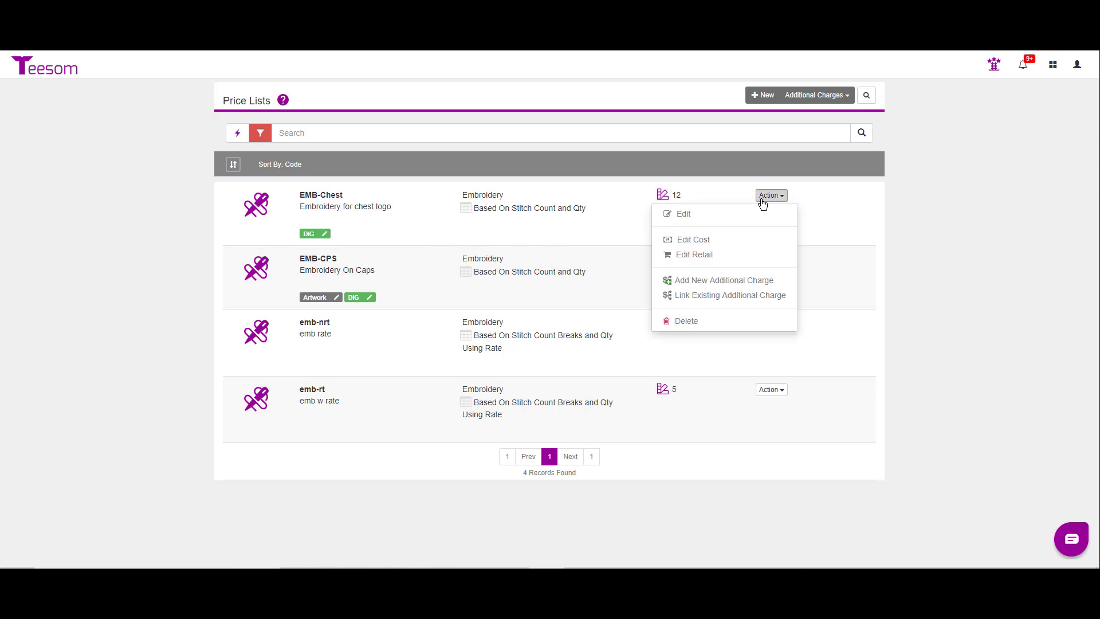
{"action": "left_click", "coordinate": [681, 219]}
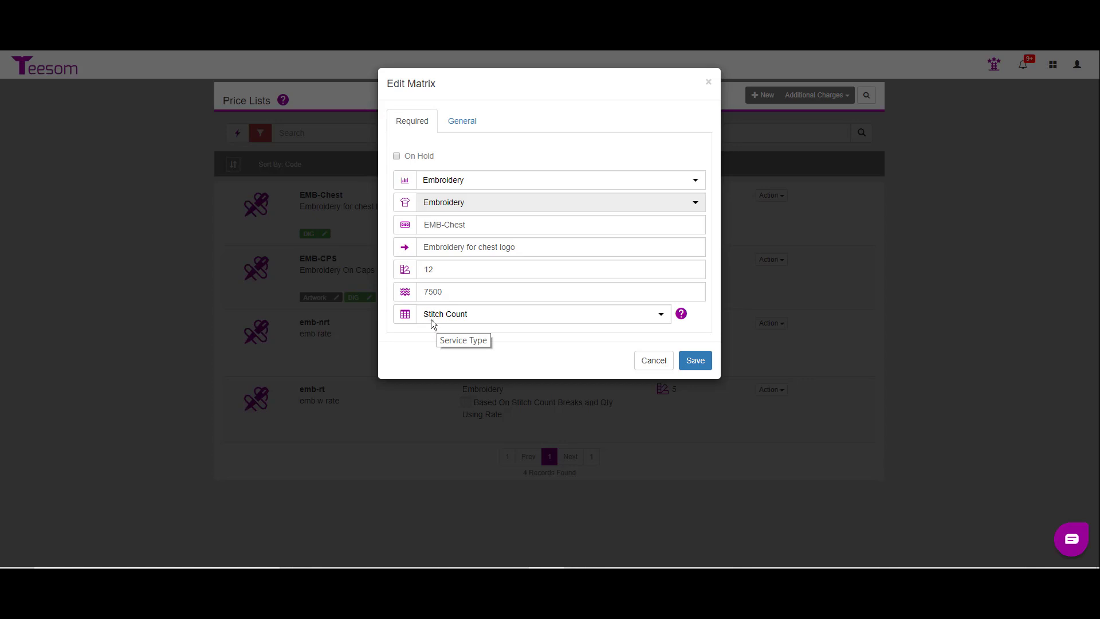
{"action": "left_click", "coordinate": [661, 317]}
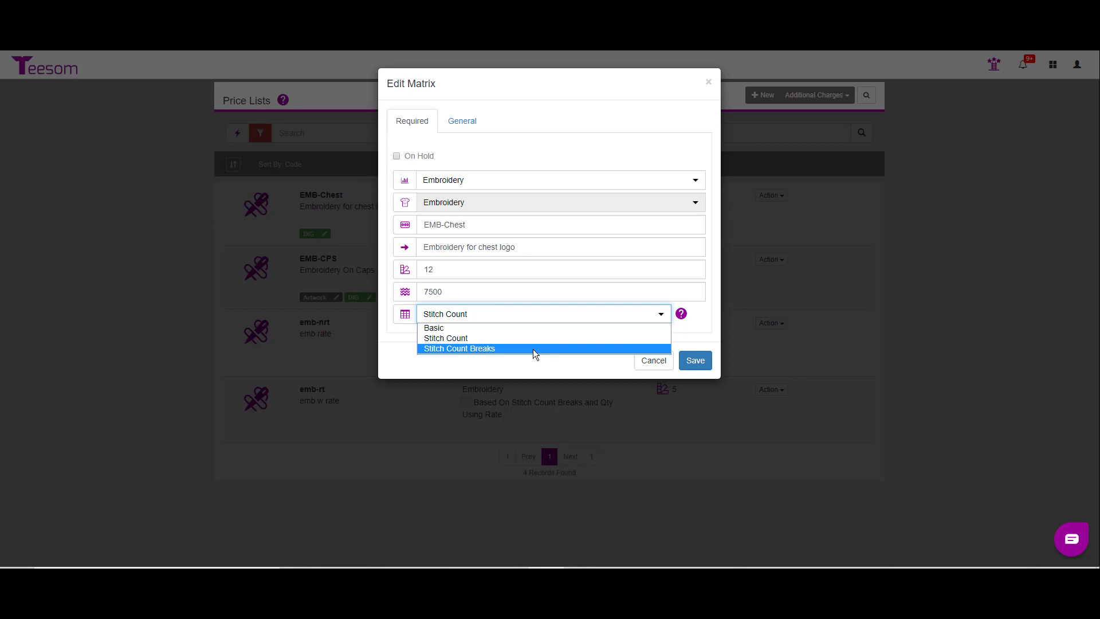
{"action": "left_click", "coordinate": [464, 123]}
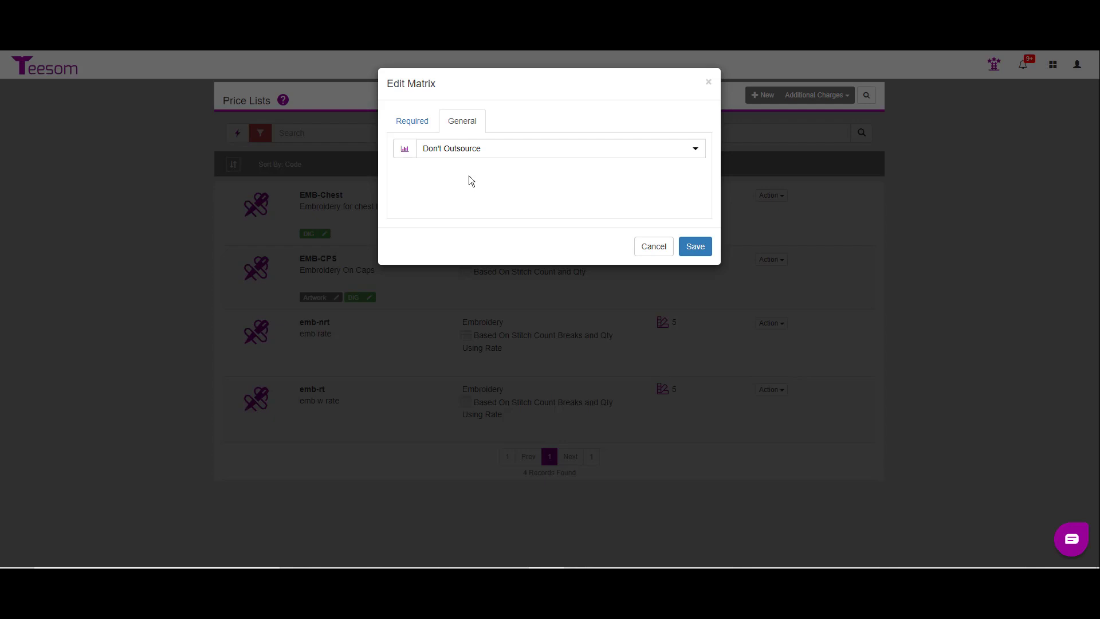
{"action": "left_click", "coordinate": [693, 147]}
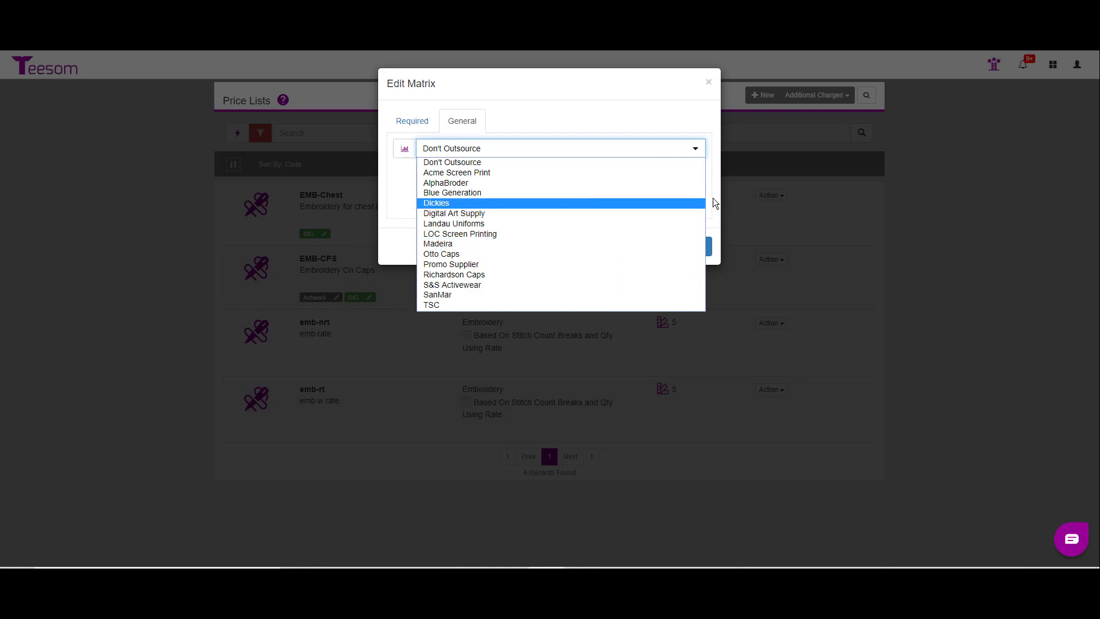
{"action": "left_click", "coordinate": [875, 233]}
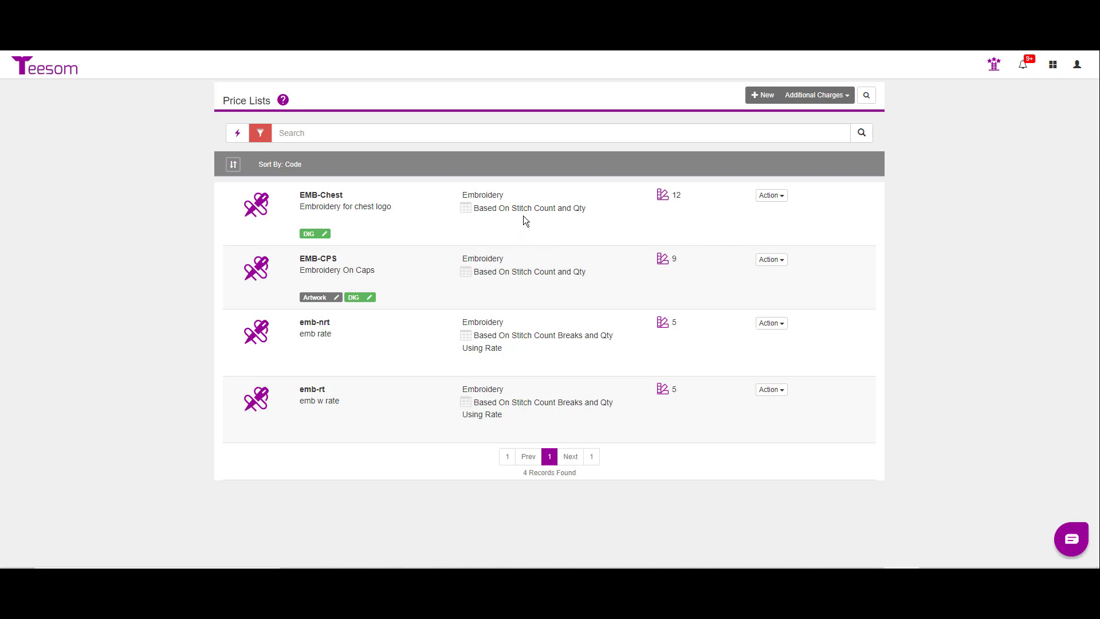
Step: Open the EMB-Chest cost table for editing and look through its quantity breaks
{"action": "left_click", "coordinate": [770, 196]}
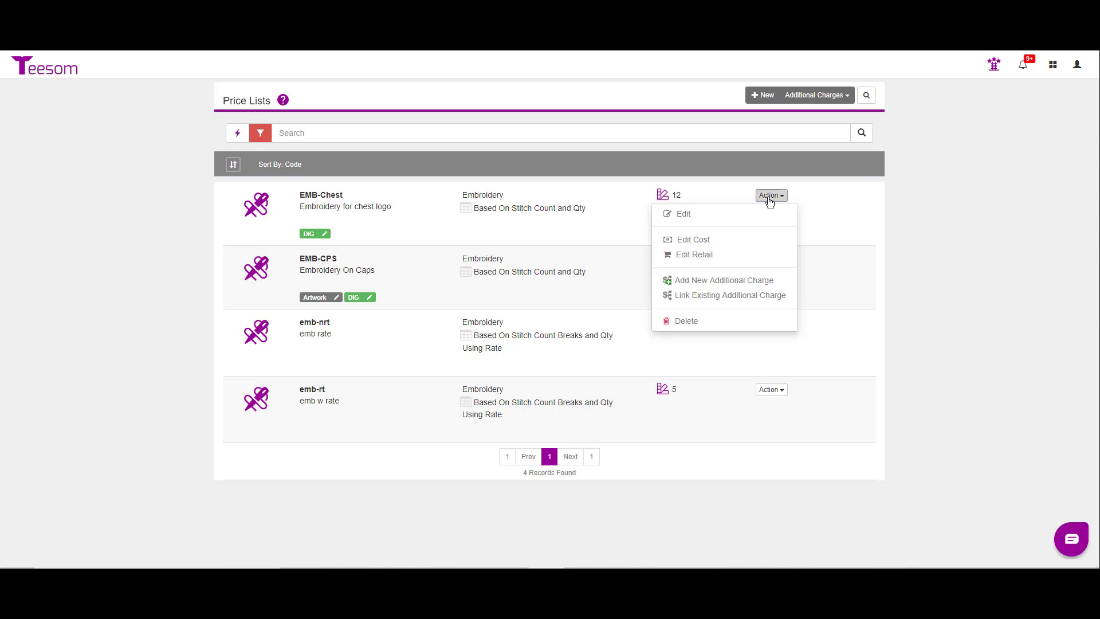
{"action": "left_click", "coordinate": [693, 240]}
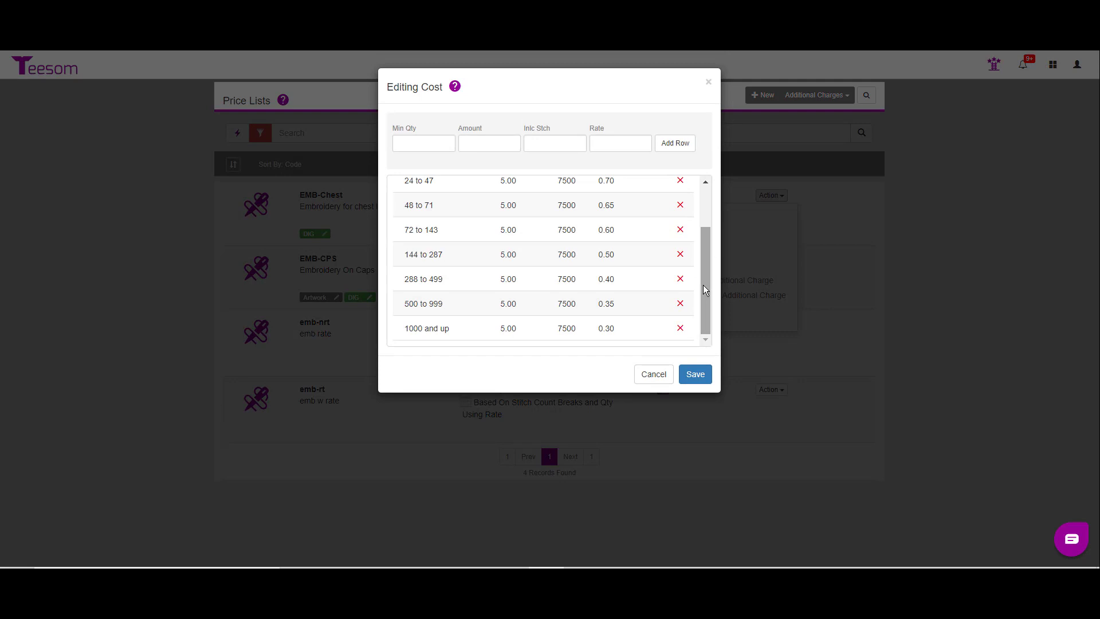
{"action": "left_click_drag", "start_coordinate": [703, 284], "coordinate": [703, 212]}
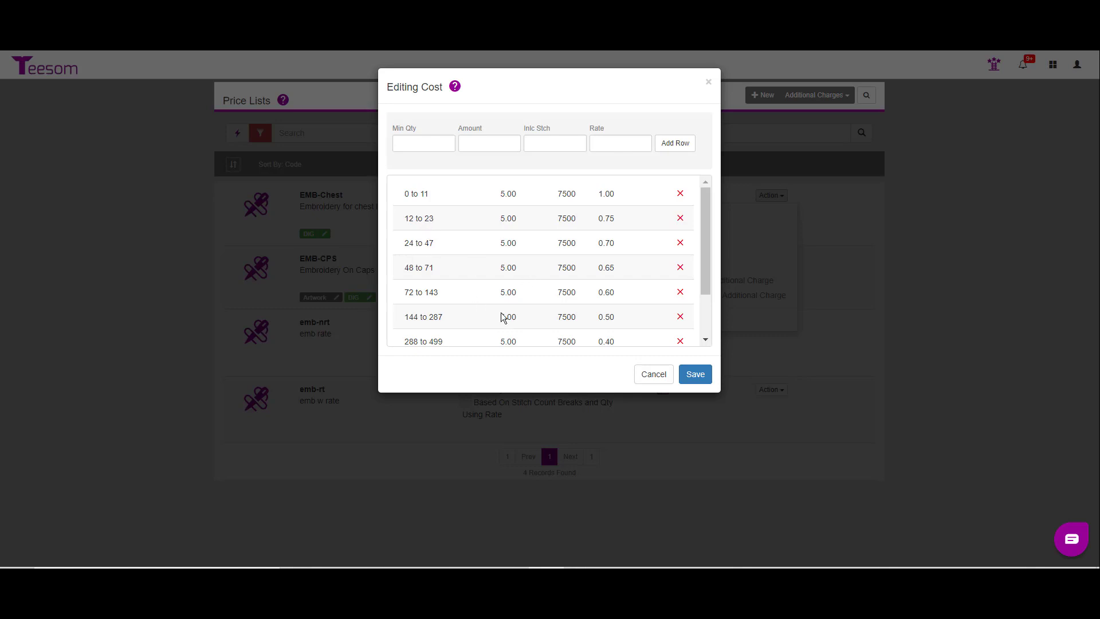
{"action": "left_click_drag", "start_coordinate": [705, 222], "coordinate": [698, 278]}
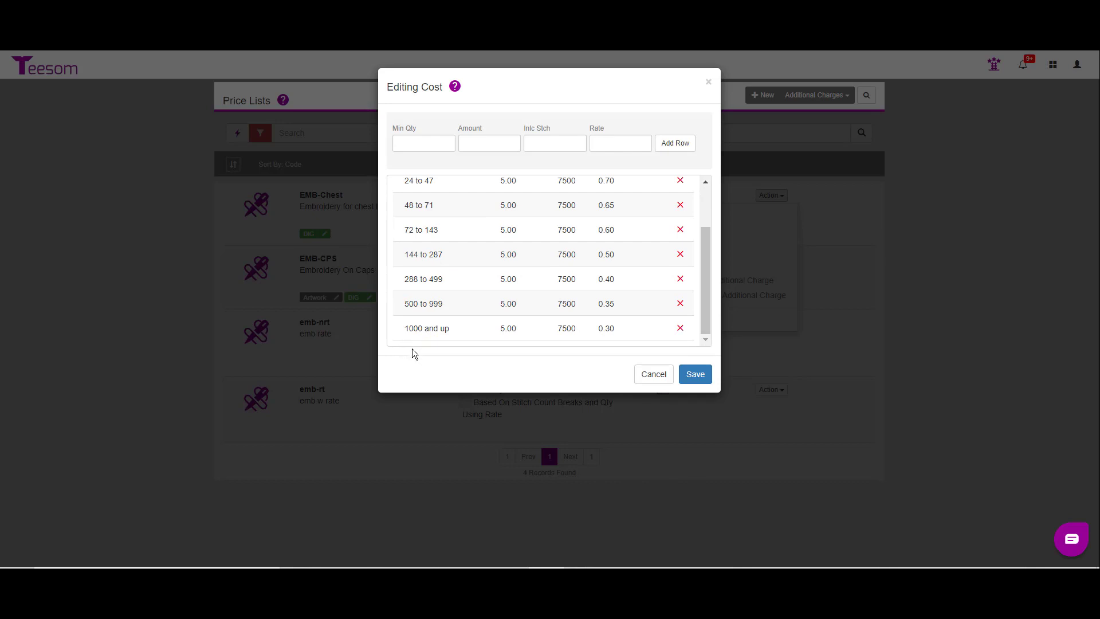
Step: Add a cost row with minimum quantity 1500, amount 5.00, 7500 included stitches and rate .25, and save the cost table
{"action": "left_click", "coordinate": [413, 146]}
{"action": "type", "text": "15"}
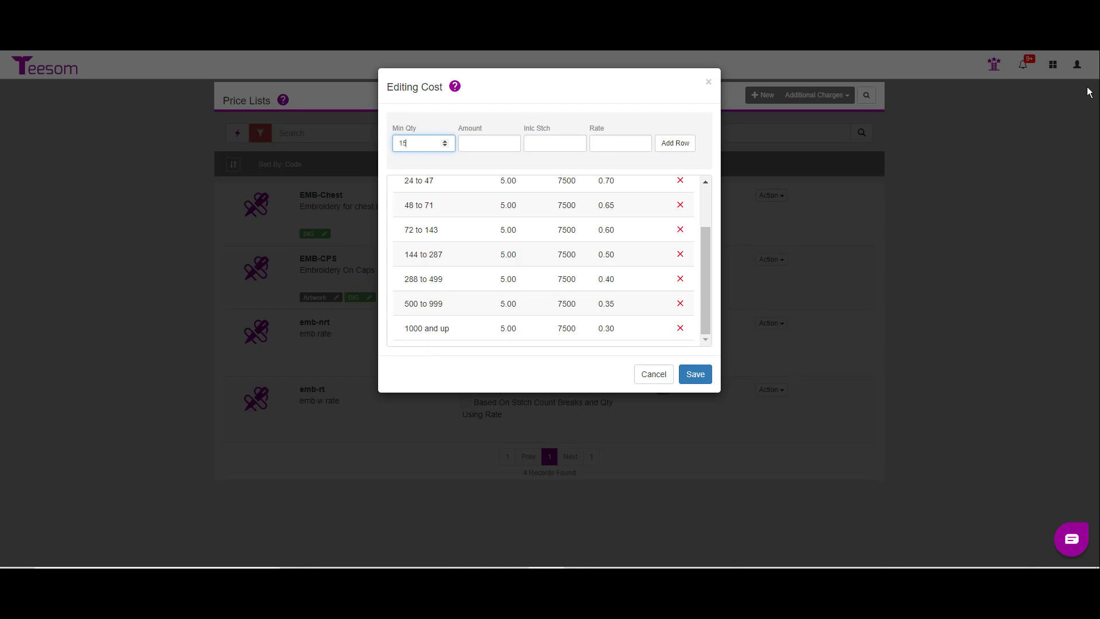
{"action": "type", "text": "00"}
{"action": "left_click", "coordinate": [478, 143]}
{"action": "type", "text": "5.00"}
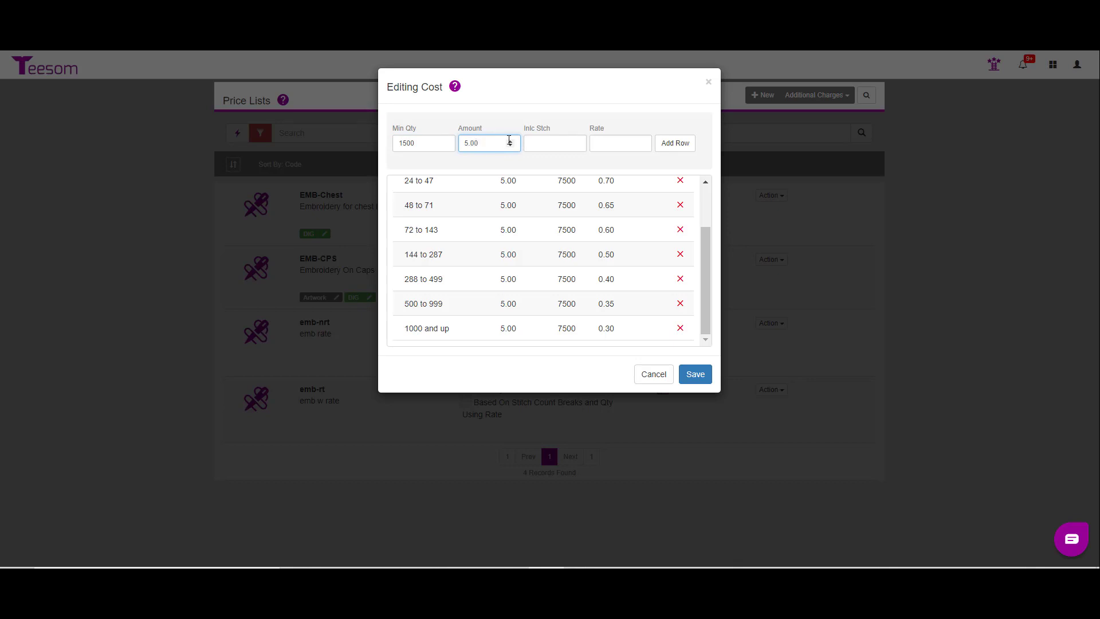
{"action": "left_click", "coordinate": [570, 147]}
{"action": "type", "text": "7"}
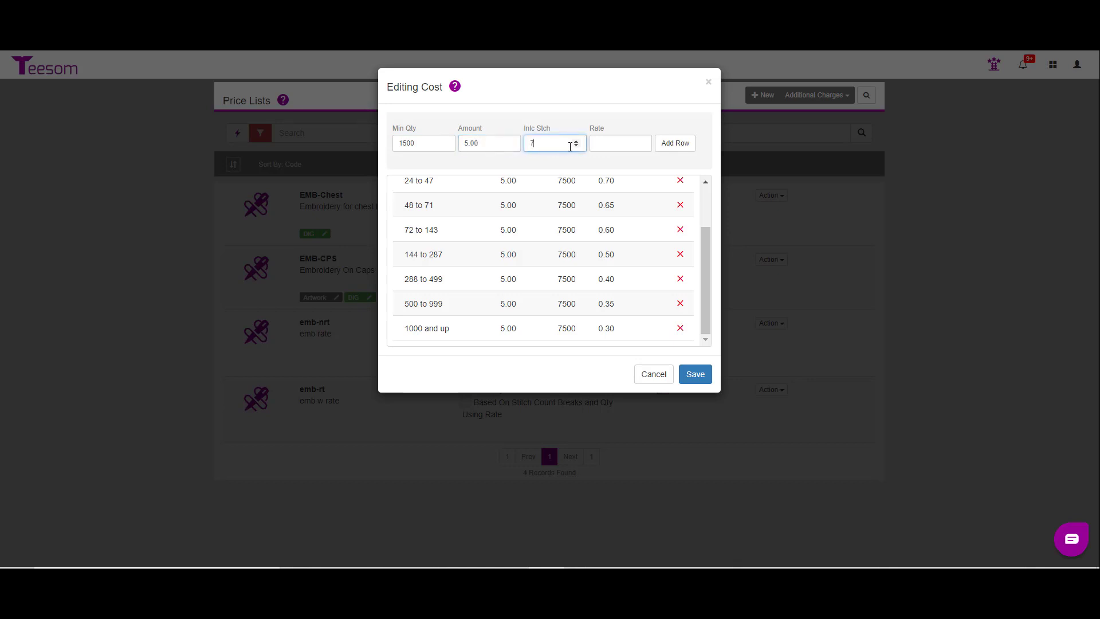
{"action": "type", "text": "500"}
{"action": "left_click", "coordinate": [610, 145]}
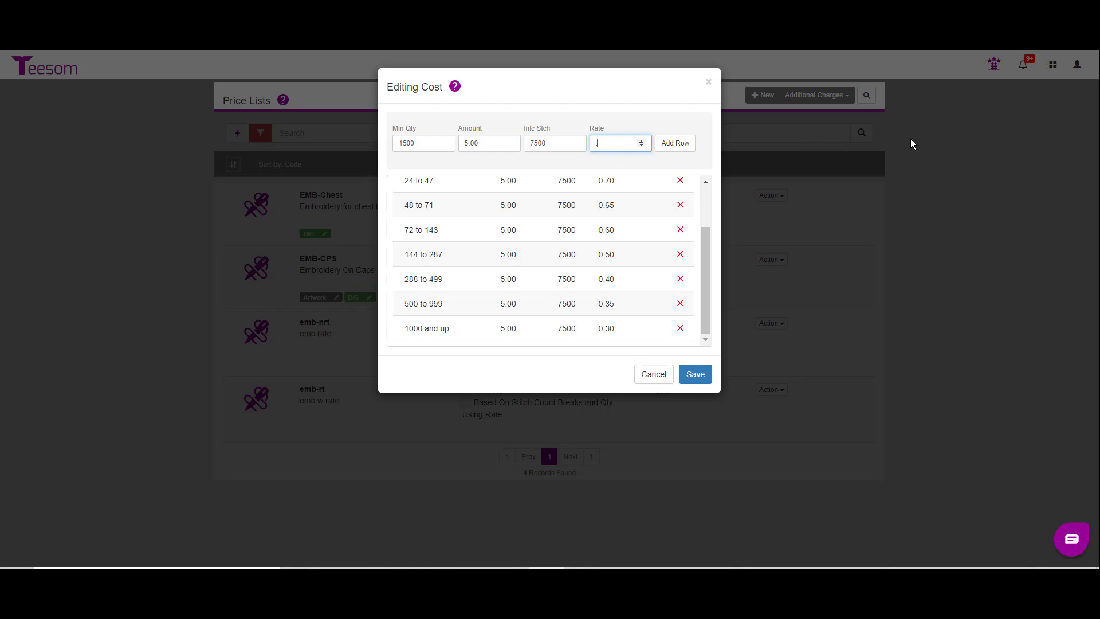
{"action": "type", "text": ".25"}
{"action": "left_click", "coordinate": [671, 148]}
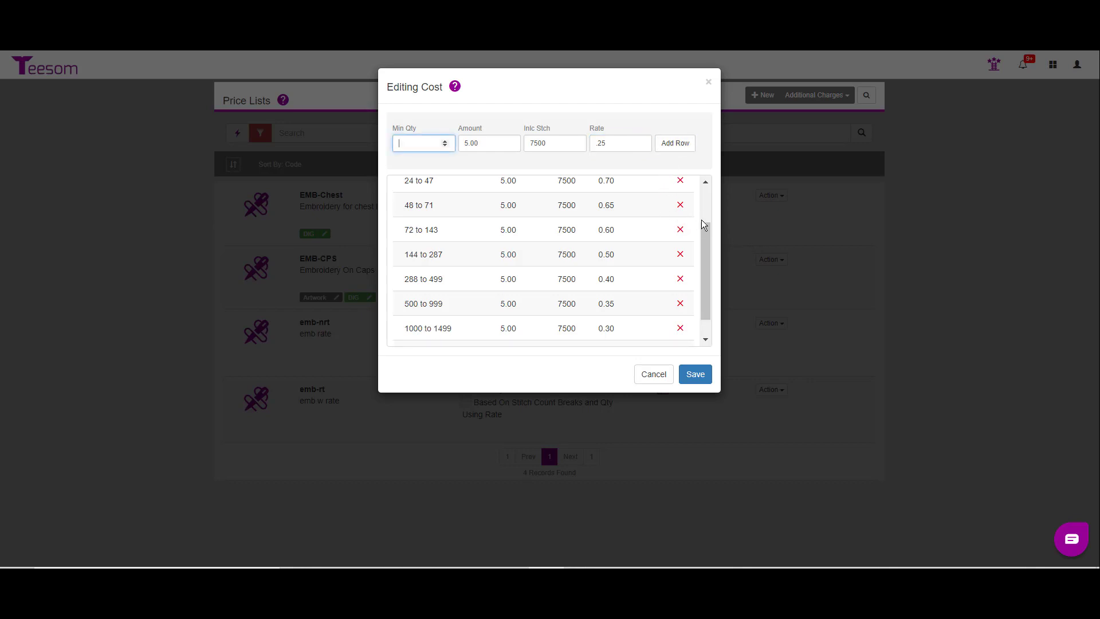
{"action": "left_click_drag", "start_coordinate": [706, 246], "coordinate": [706, 285]}
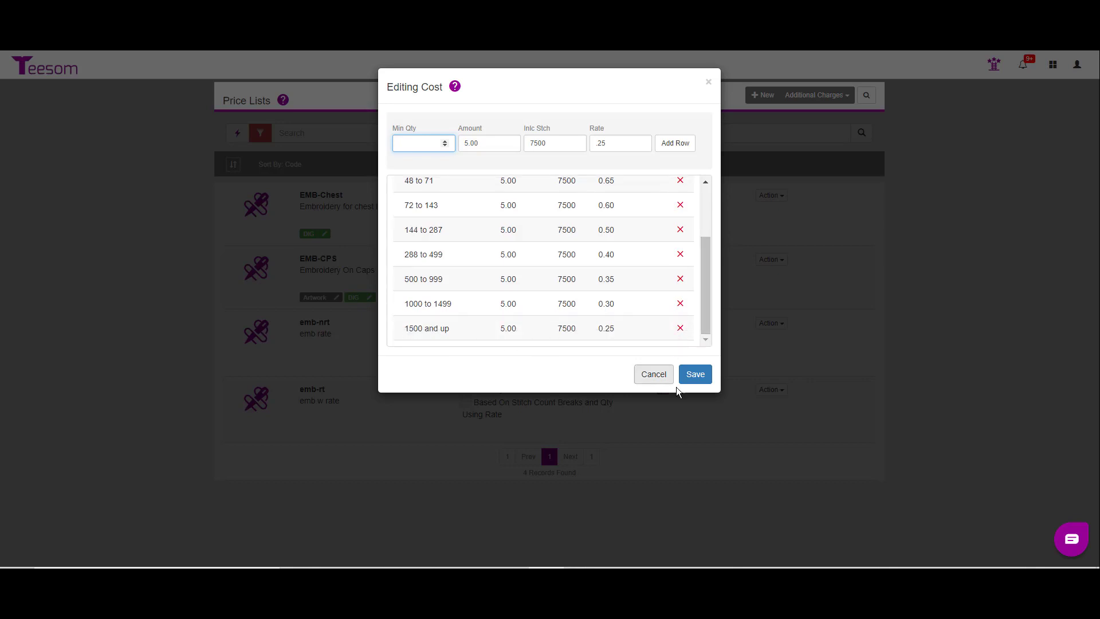
{"action": "left_click", "coordinate": [696, 375]}
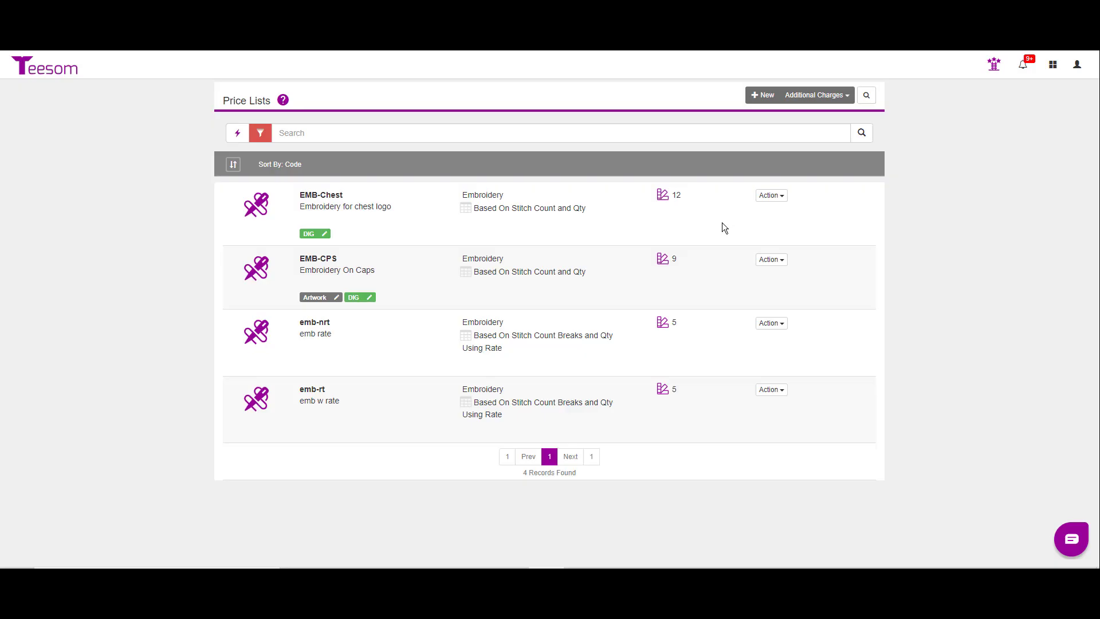
Step: Add a row to the EMB-Chest retail table with minimum quantity 1500, amount 7.00, 7500 included stitches and rate .50, and save it
{"action": "left_click", "coordinate": [768, 196]}
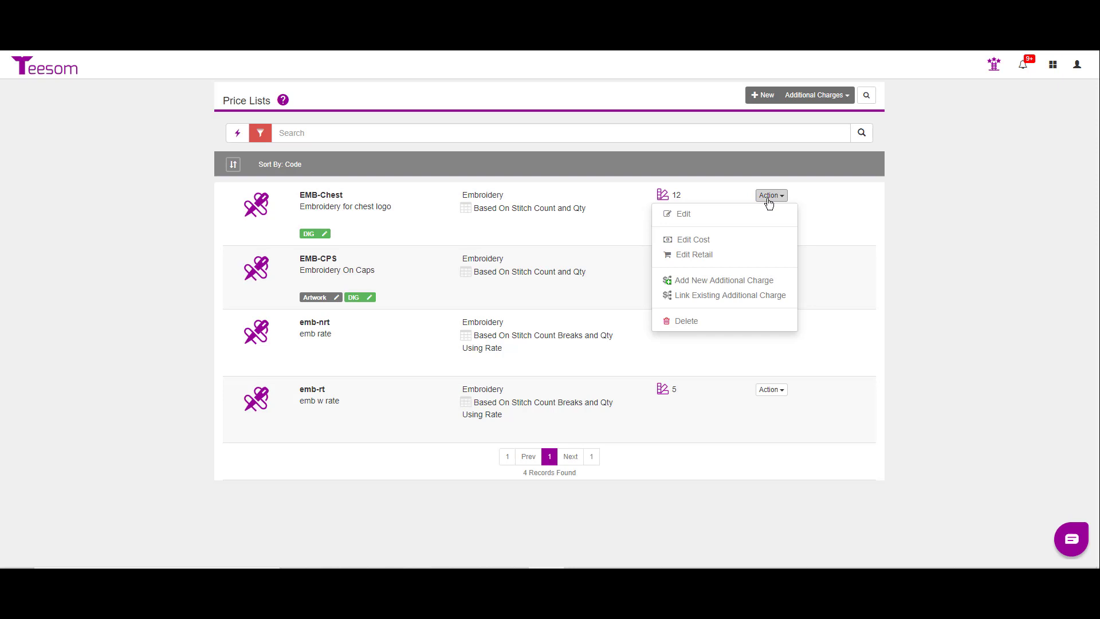
{"action": "left_click", "coordinate": [733, 257]}
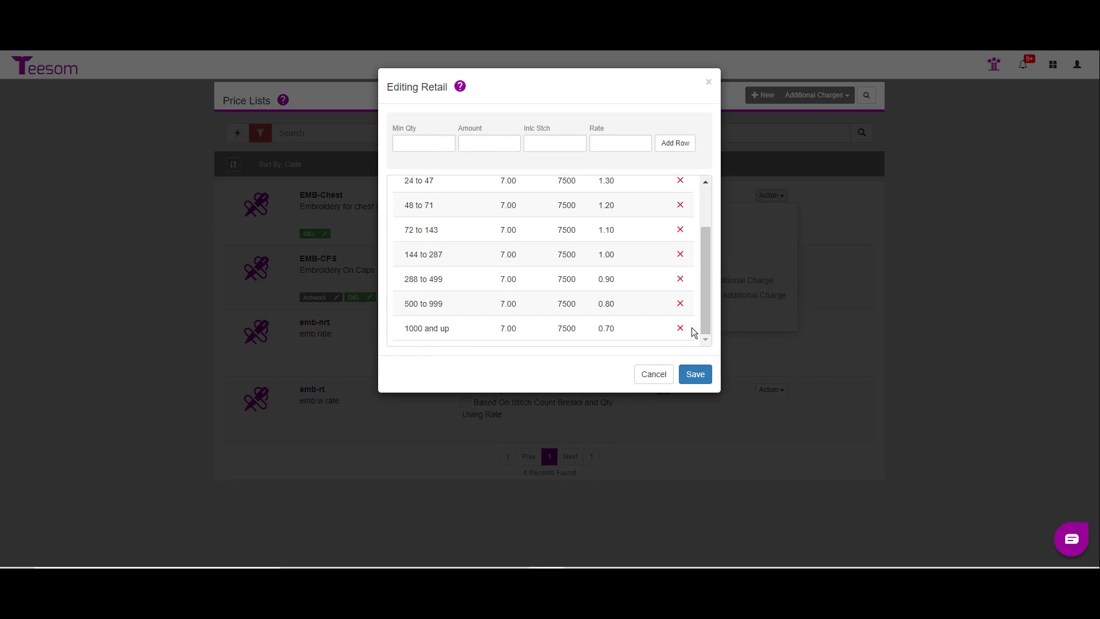
{"action": "left_click", "coordinate": [425, 144]}
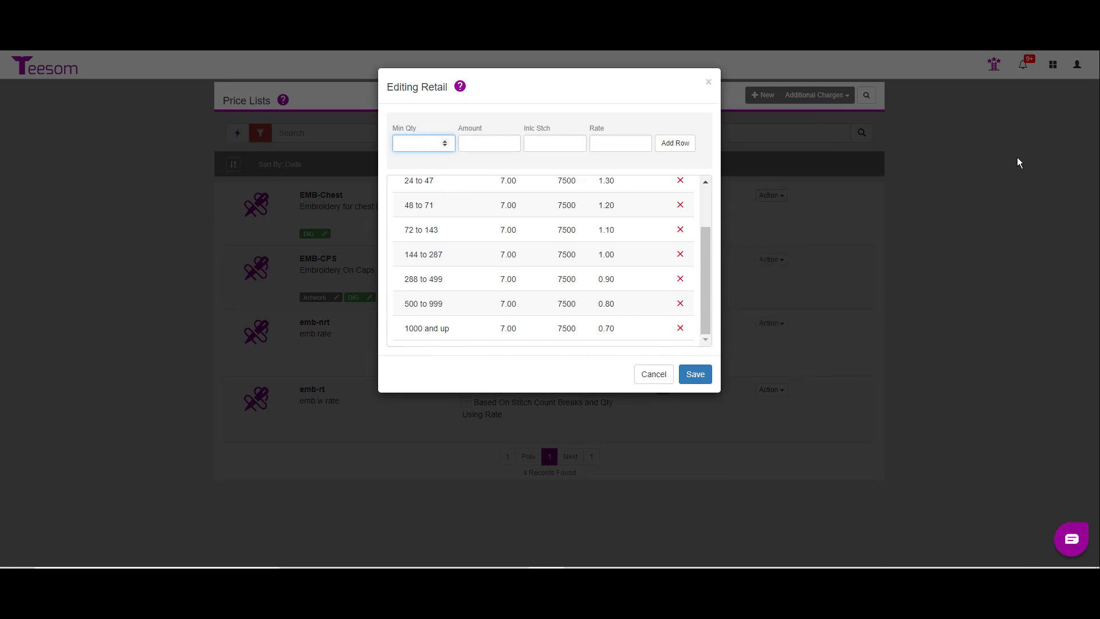
{"action": "type", "text": "1500"}
{"action": "key", "text": "Tab"}
{"action": "type", "text": "7"}
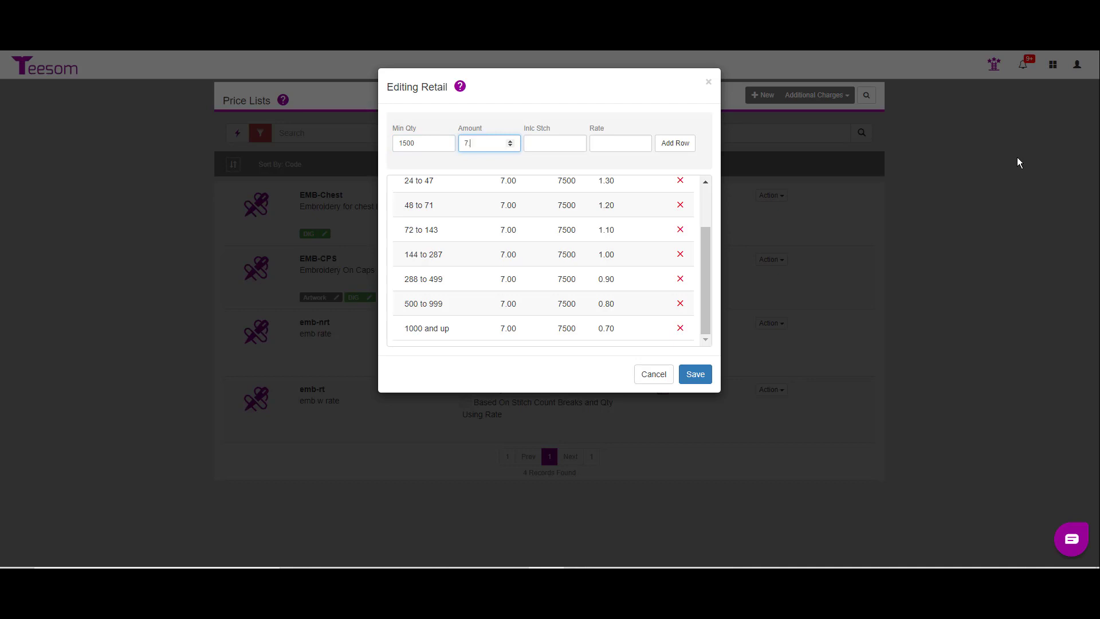
{"action": "type", "text": ".00"}
{"action": "key", "text": "Tab"}
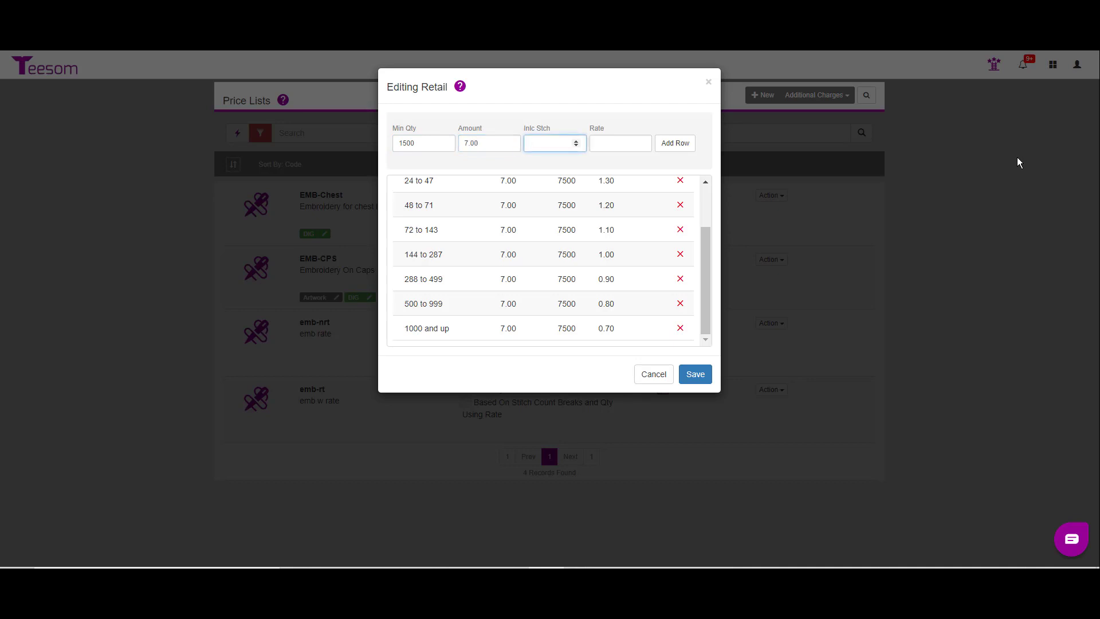
{"action": "type", "text": "7500"}
{"action": "key", "text": "Tab"}
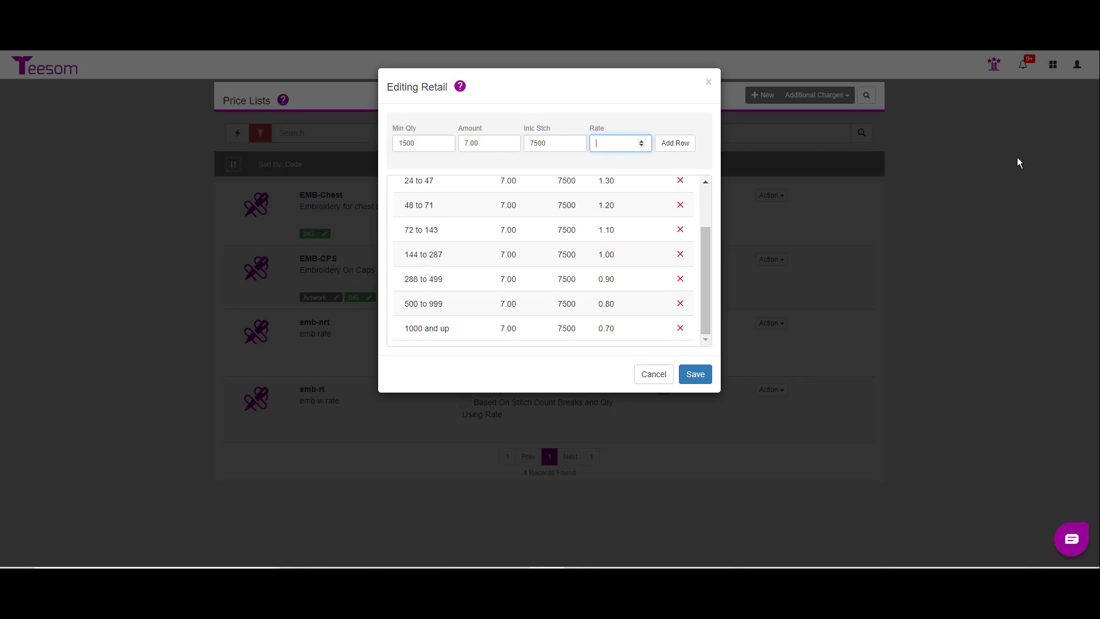
{"action": "type", "text": ".50"}
{"action": "left_click", "coordinate": [676, 144]}
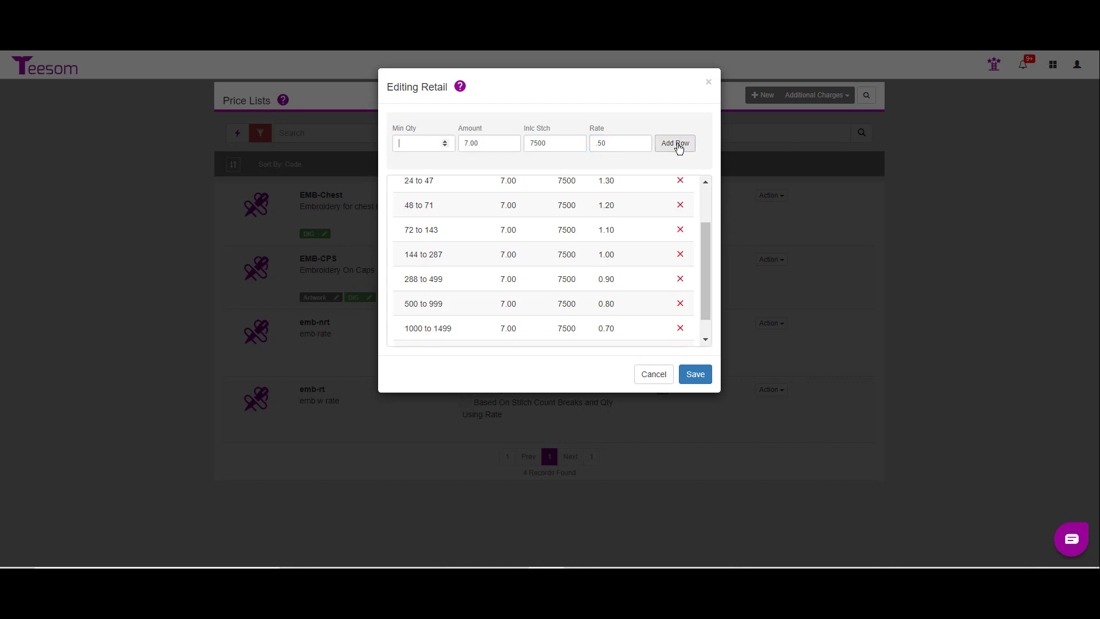
{"action": "left_click", "coordinate": [703, 379]}
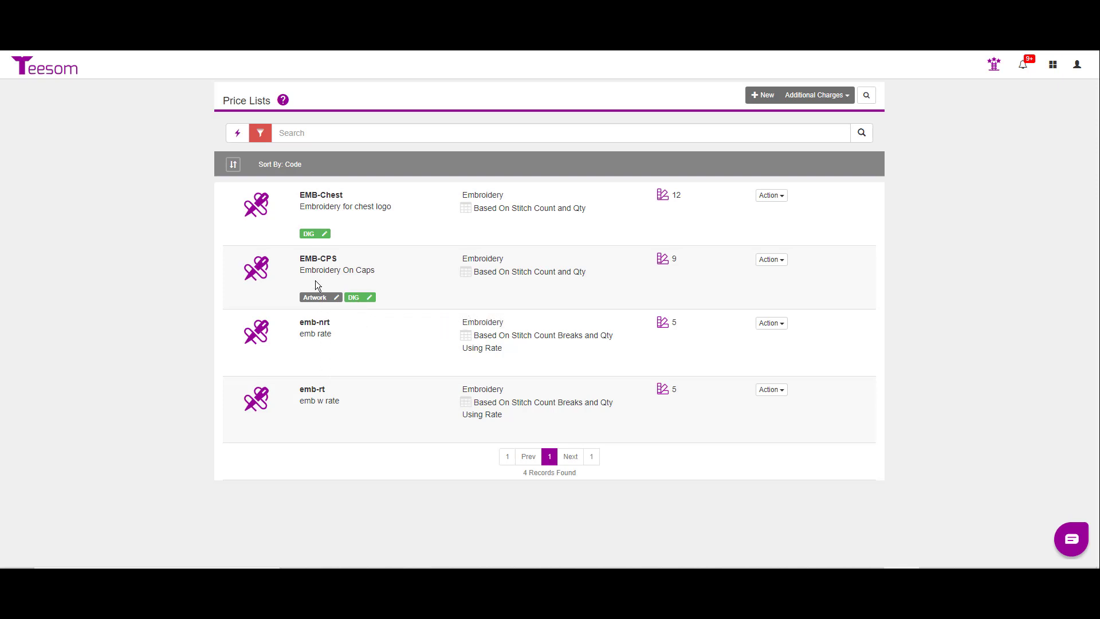
Step: Set EMB-Chest's DIG charge to be added to orders by default with cost 25.00, retail 50.00 and no quantity link, and save it
{"action": "left_click", "coordinate": [326, 235]}
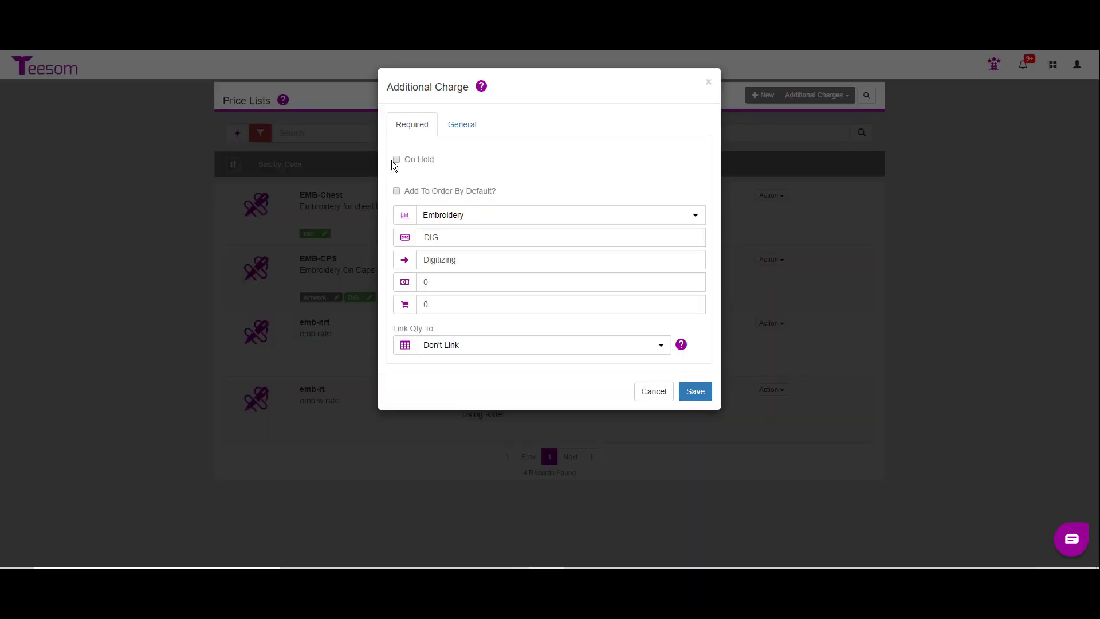
{"action": "left_click", "coordinate": [396, 192]}
{"action": "left_click_drag", "start_coordinate": [436, 282], "coordinate": [376, 295]}
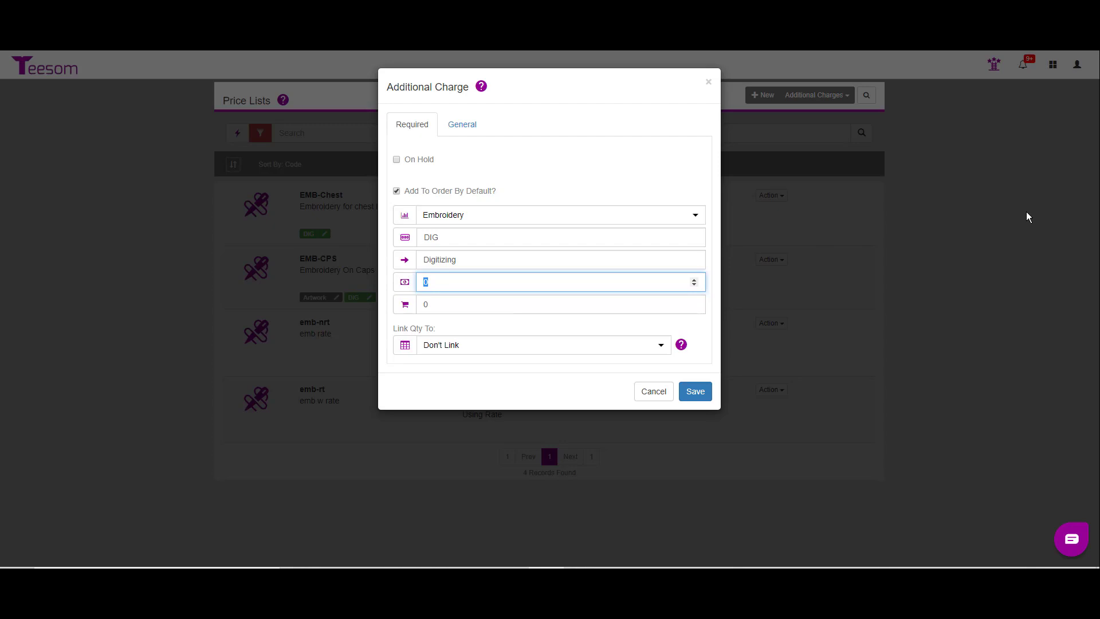
{"action": "type", "text": "25.00"}
{"action": "left_click_drag", "start_coordinate": [459, 312], "coordinate": [390, 319]}
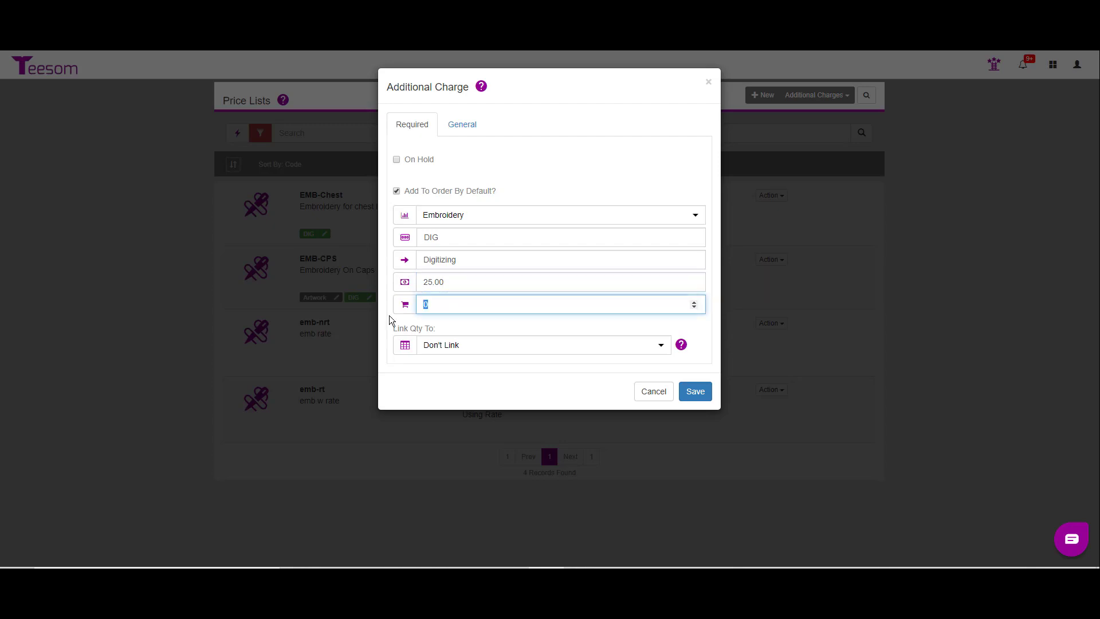
{"action": "type", "text": "50.00"}
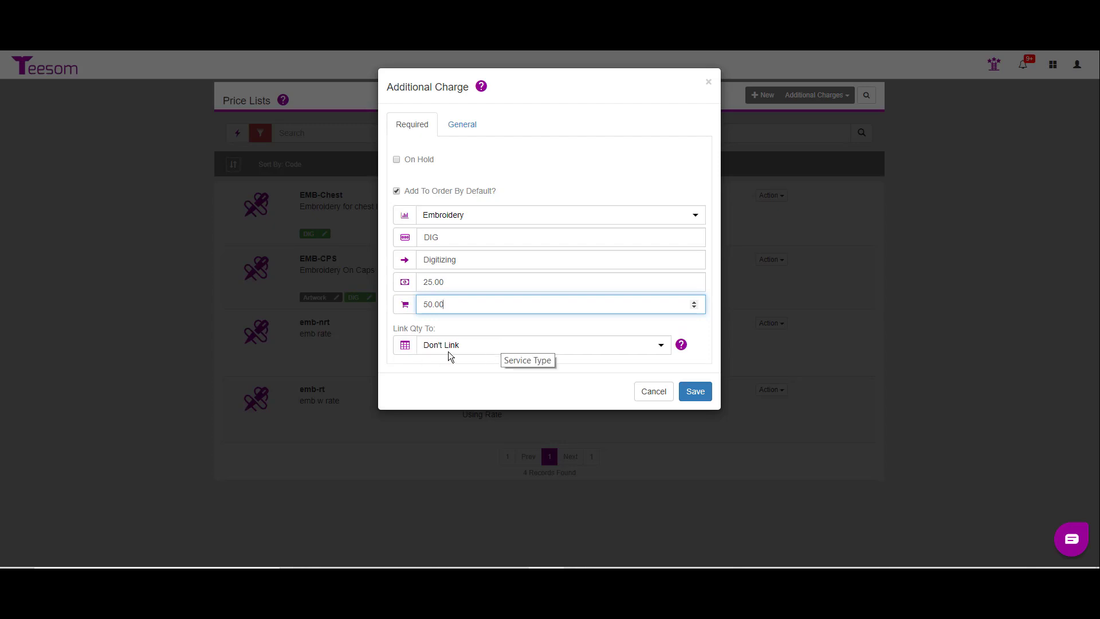
{"action": "left_click", "coordinate": [661, 349]}
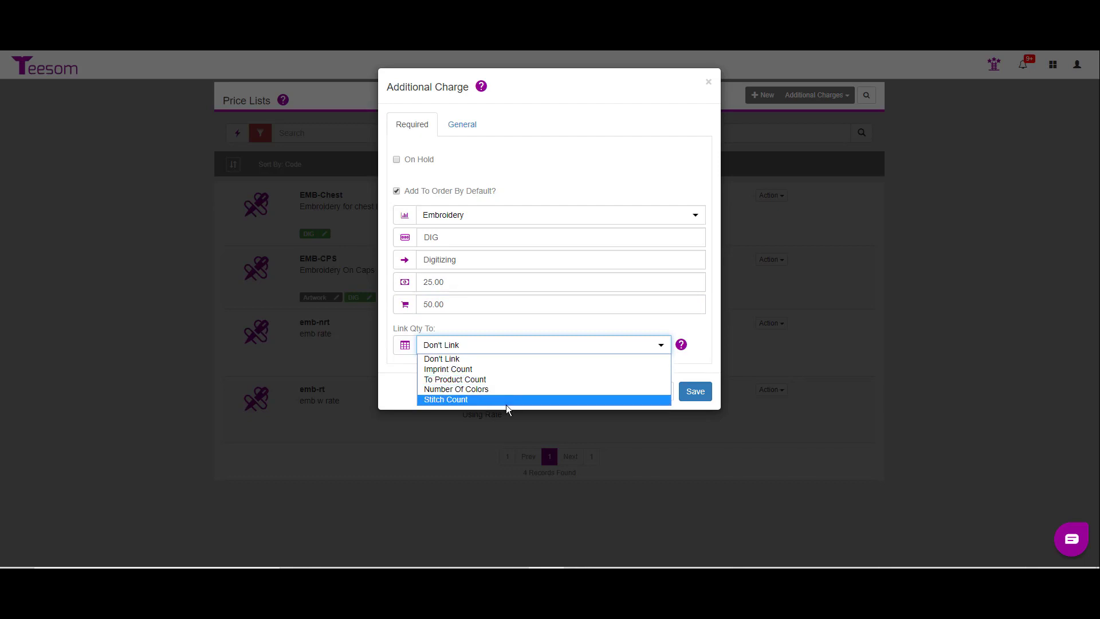
{"action": "left_click", "coordinate": [483, 359]}
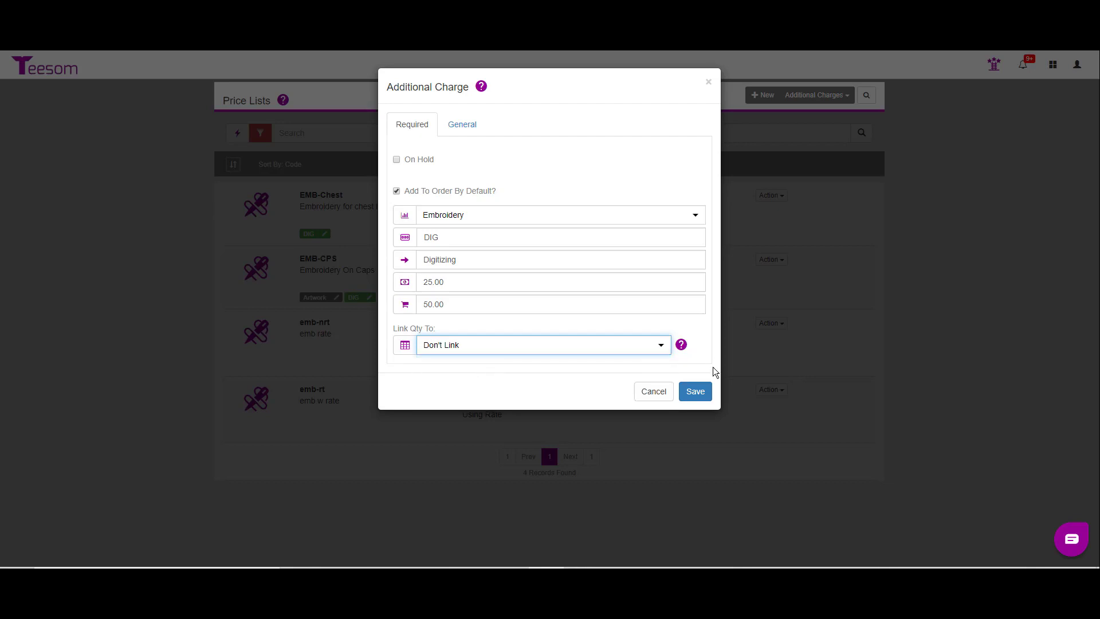
{"action": "left_click", "coordinate": [700, 396]}
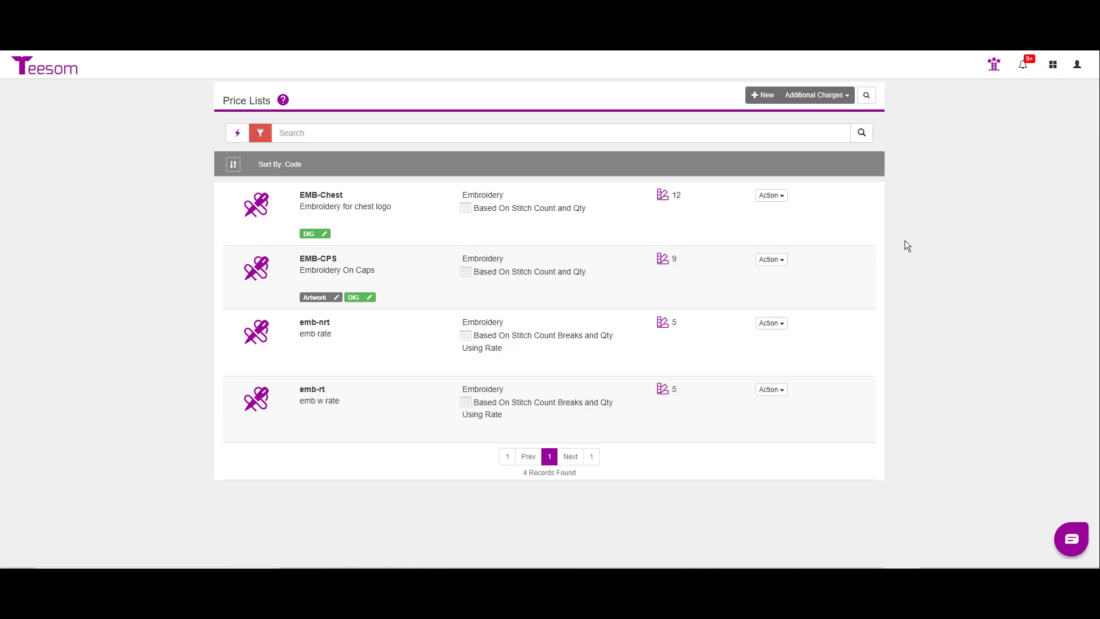
{"action": "left_click", "coordinate": [771, 195]}
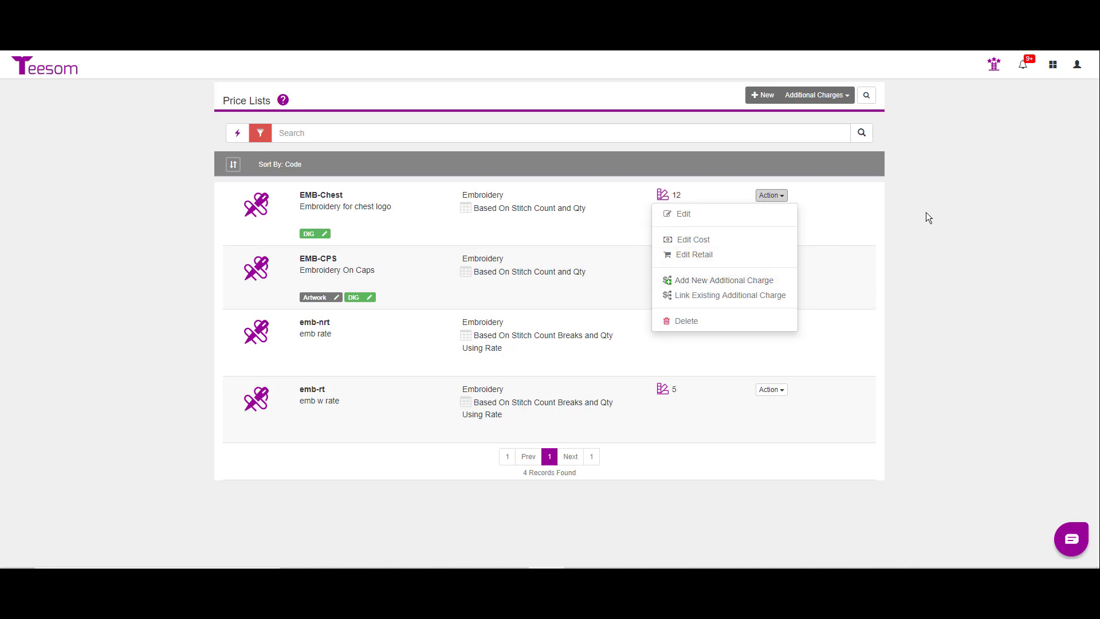
{"action": "left_click", "coordinate": [879, 189]}
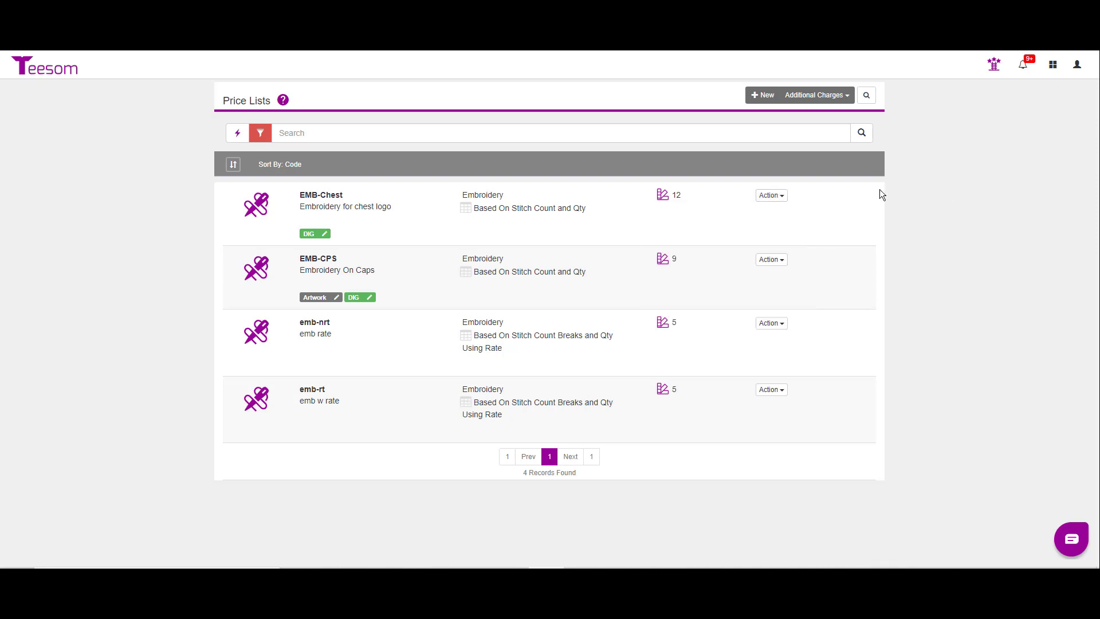
Step: Create and save an additional charge in the Embroidery sales category with code HTH and description "Hard to hoop fee"
{"action": "left_click", "coordinate": [817, 102]}
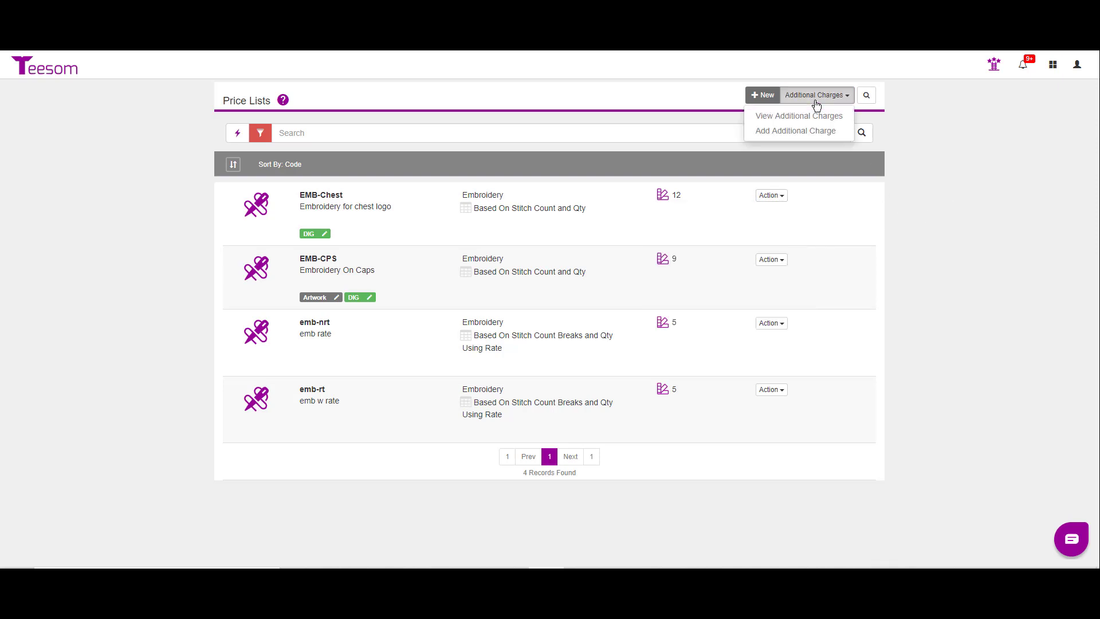
{"action": "left_click", "coordinate": [807, 131]}
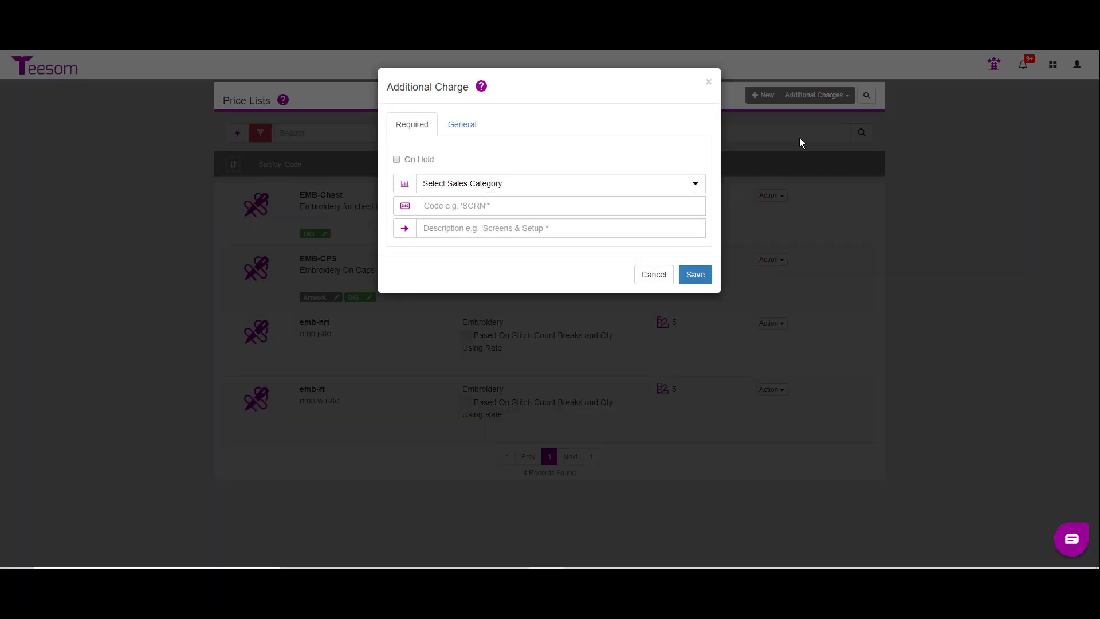
{"action": "left_click", "coordinate": [507, 183]}
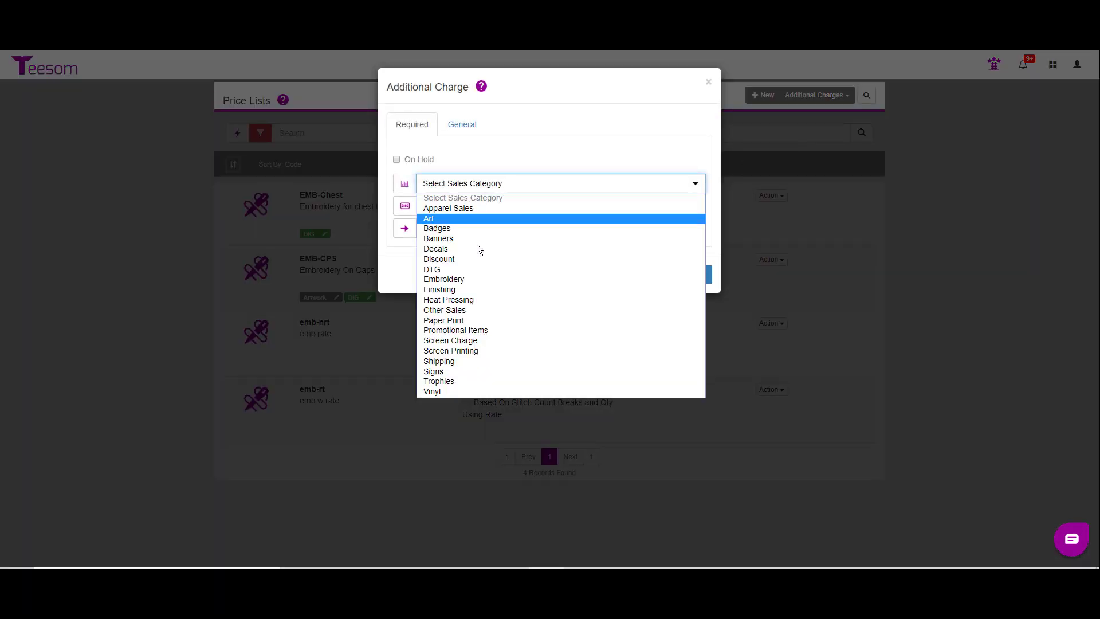
{"action": "left_click", "coordinate": [460, 277]}
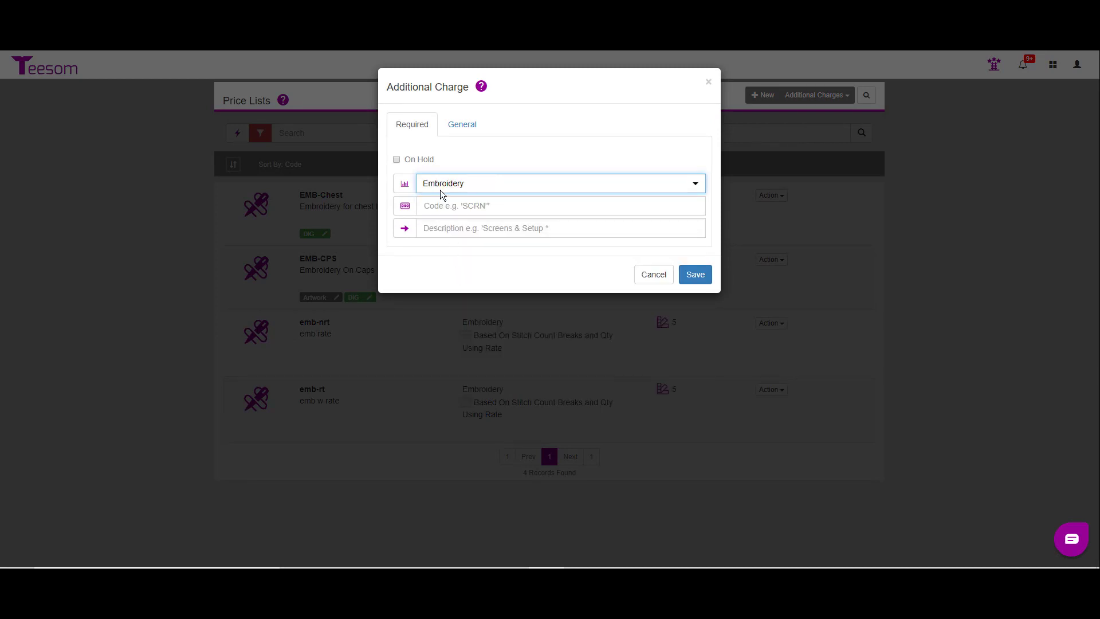
{"action": "left_click", "coordinate": [435, 207]}
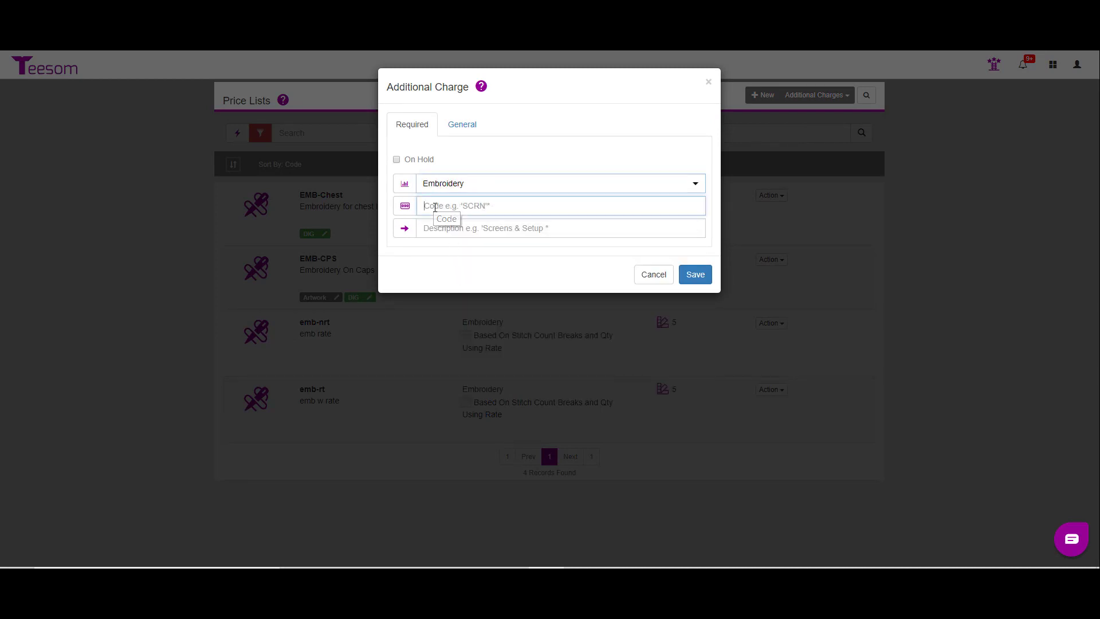
{"action": "type", "text": "H"}
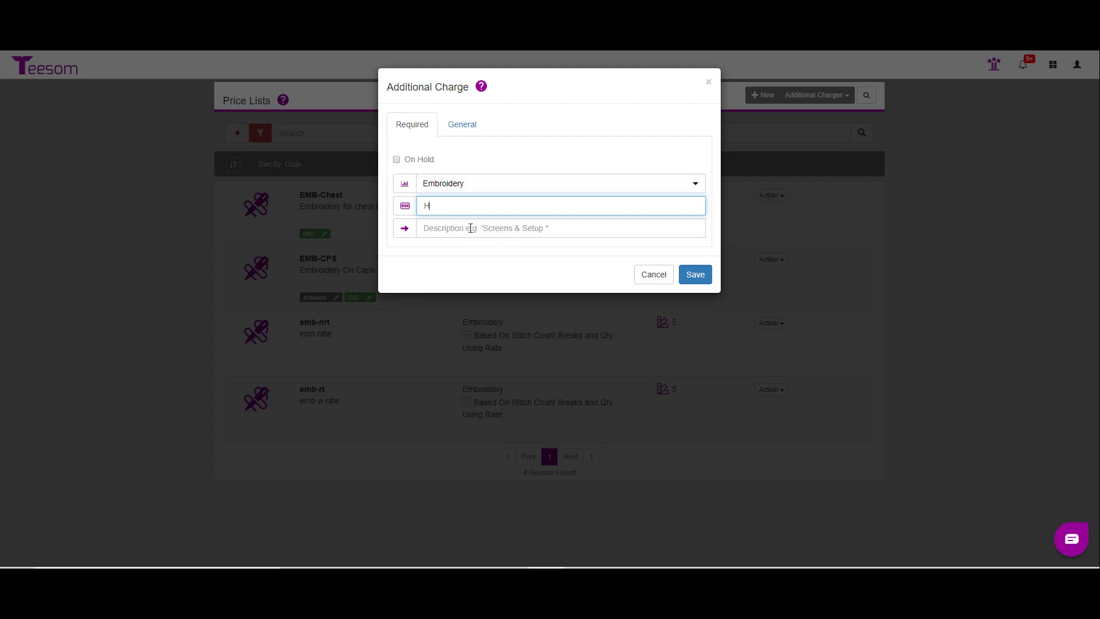
{"action": "type", "text": "TH"}
{"action": "left_click", "coordinate": [471, 232]}
{"action": "type", "text": "H"}
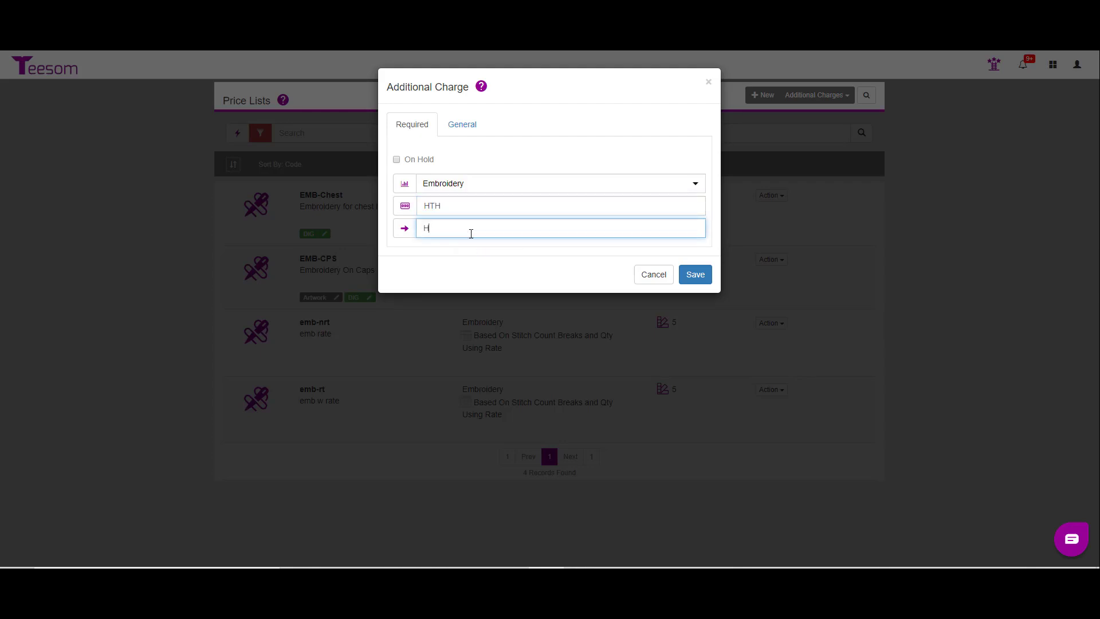
{"action": "type", "text": "ard to hoop fee"}
{"action": "left_click", "coordinate": [696, 276]}
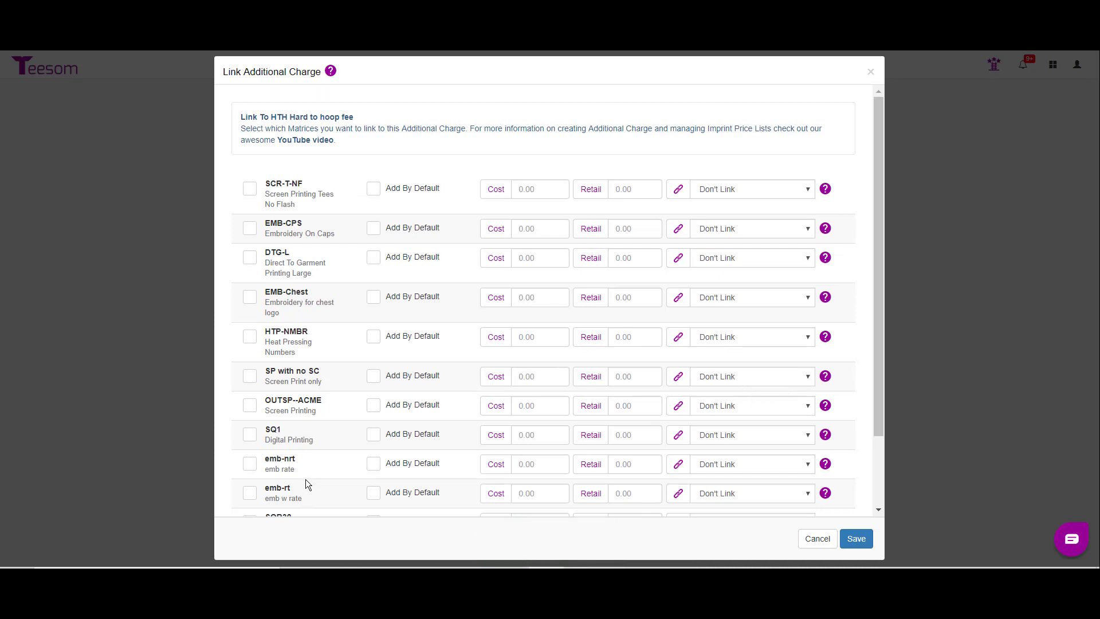
Step: Link the HTH charge to the EMB-CPS and EMB-Chest price lists and have it added by default on both
{"action": "left_click", "coordinate": [251, 231]}
{"action": "scroll", "coordinate": [356, 311], "scroll_direction": "down", "scroll_amount": 2}
{"action": "left_click", "coordinate": [252, 212]}
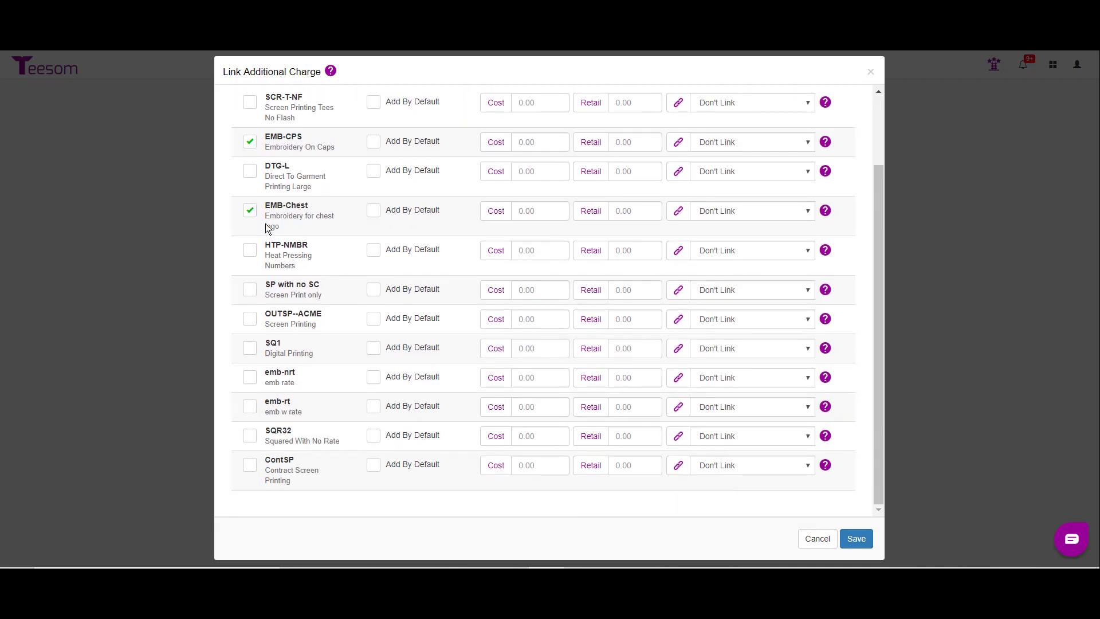
{"action": "left_click", "coordinate": [373, 143]}
{"action": "left_click", "coordinate": [373, 211]}
Step: Set the HTH charge's cost to .5 and retail to 1.00 for both EMB-CPS and EMB-Chest
{"action": "left_click", "coordinate": [528, 142]}
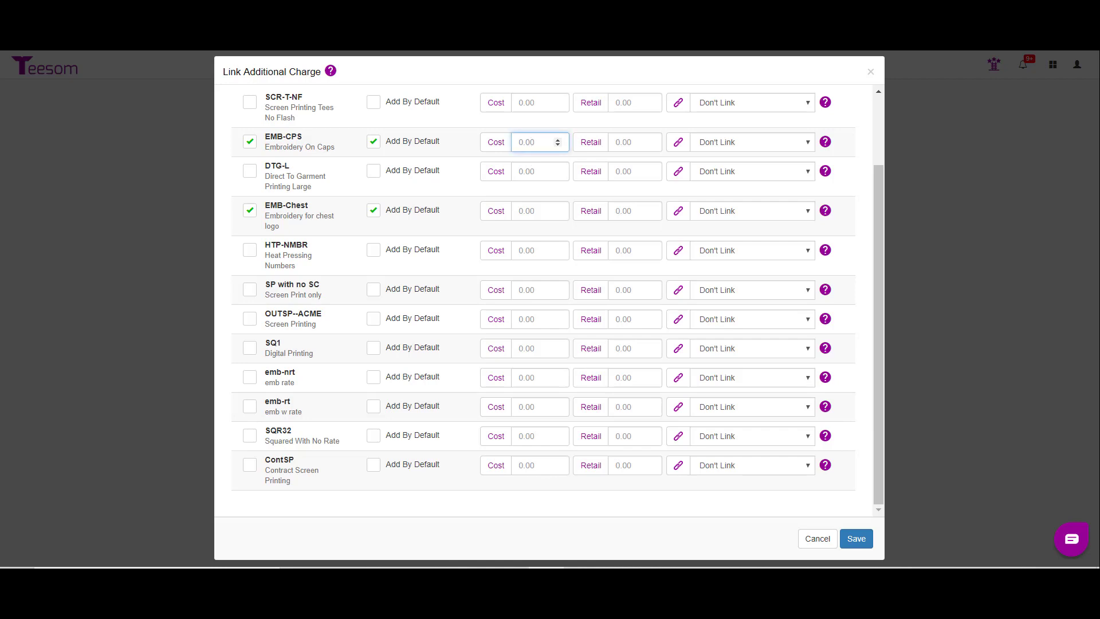
{"action": "type", "text": ".5"}
{"action": "left_click", "coordinate": [559, 216]}
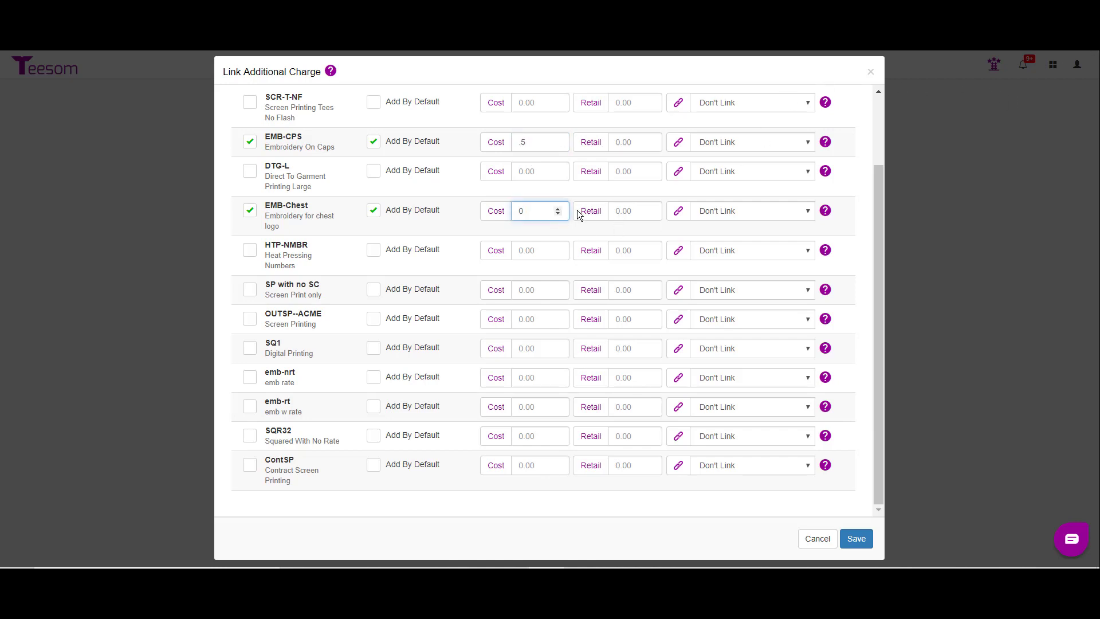
{"action": "type", "text": ".5"}
{"action": "left_click", "coordinate": [618, 145]}
{"action": "type", "text": "1"}
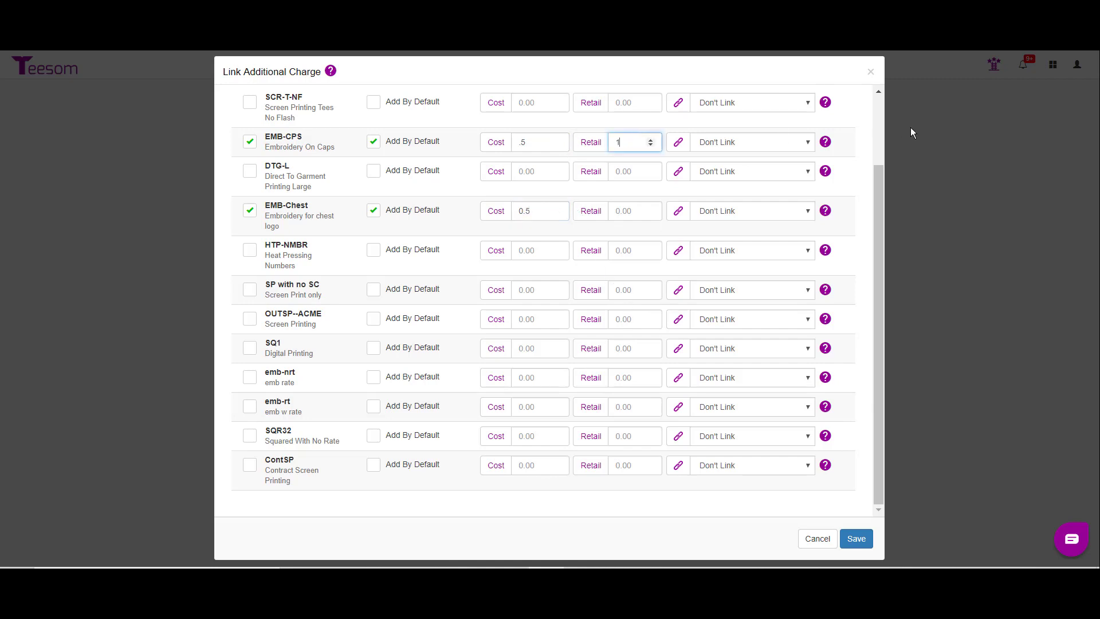
{"action": "type", "text": "."}
{"action": "type", "text": "."}
{"action": "left_click", "coordinate": [659, 217]}
{"action": "type", "text": "1.0"}
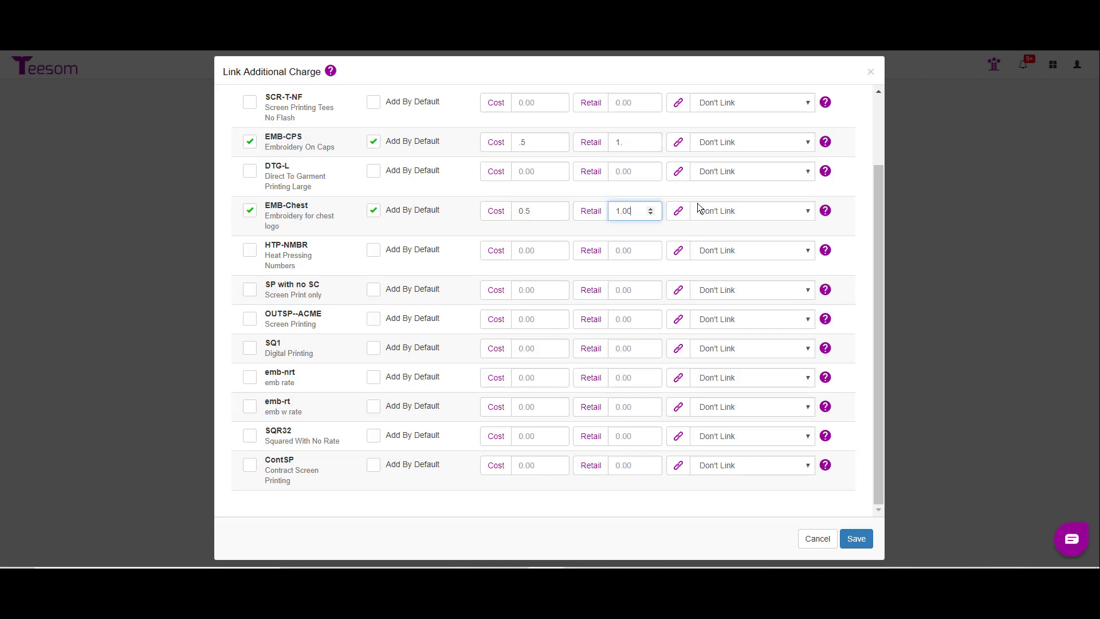
Step: Link the HTH quantity to the product count for EMB-CPS and EMB-Chest, save the links and close the additional charges list
{"action": "left_click", "coordinate": [735, 140]}
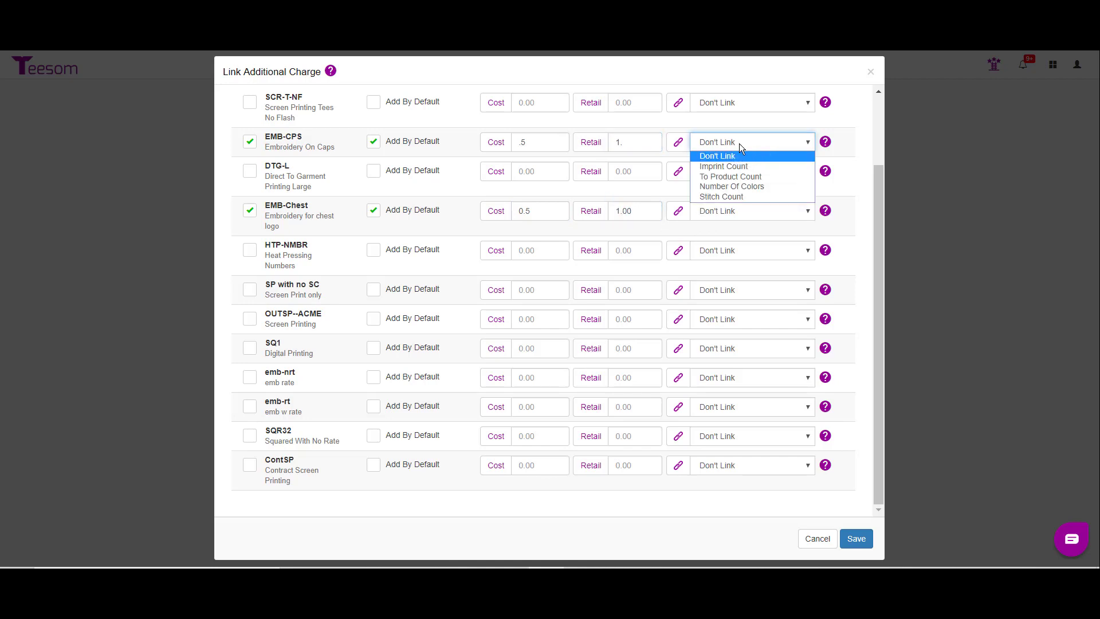
{"action": "left_click", "coordinate": [753, 178]}
{"action": "left_click", "coordinate": [807, 212]}
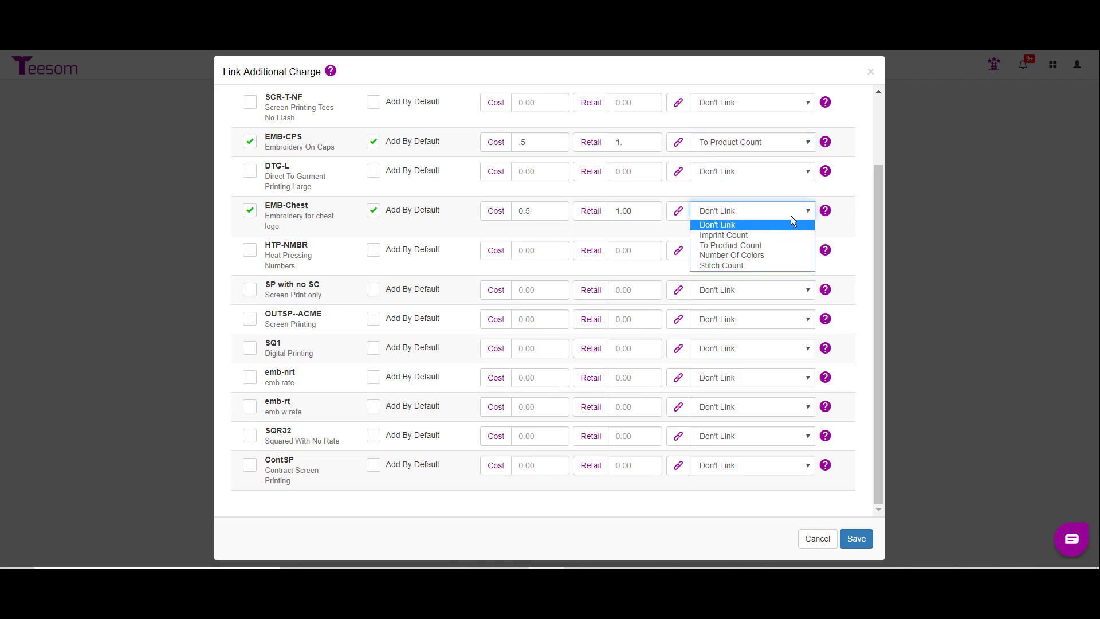
{"action": "left_click", "coordinate": [761, 246]}
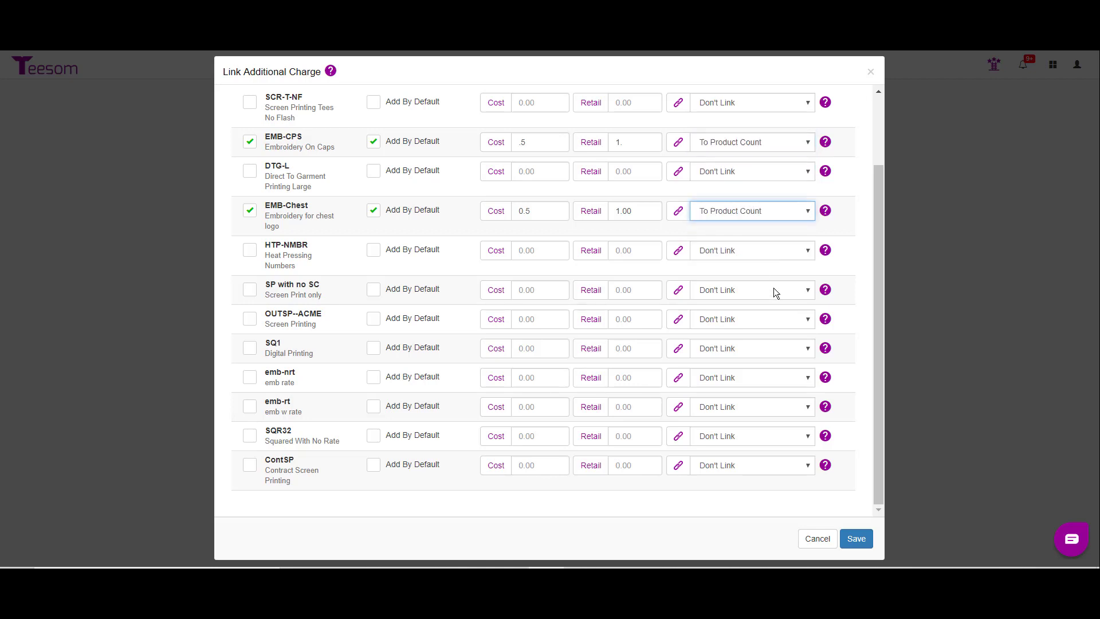
{"action": "left_click", "coordinate": [856, 539]}
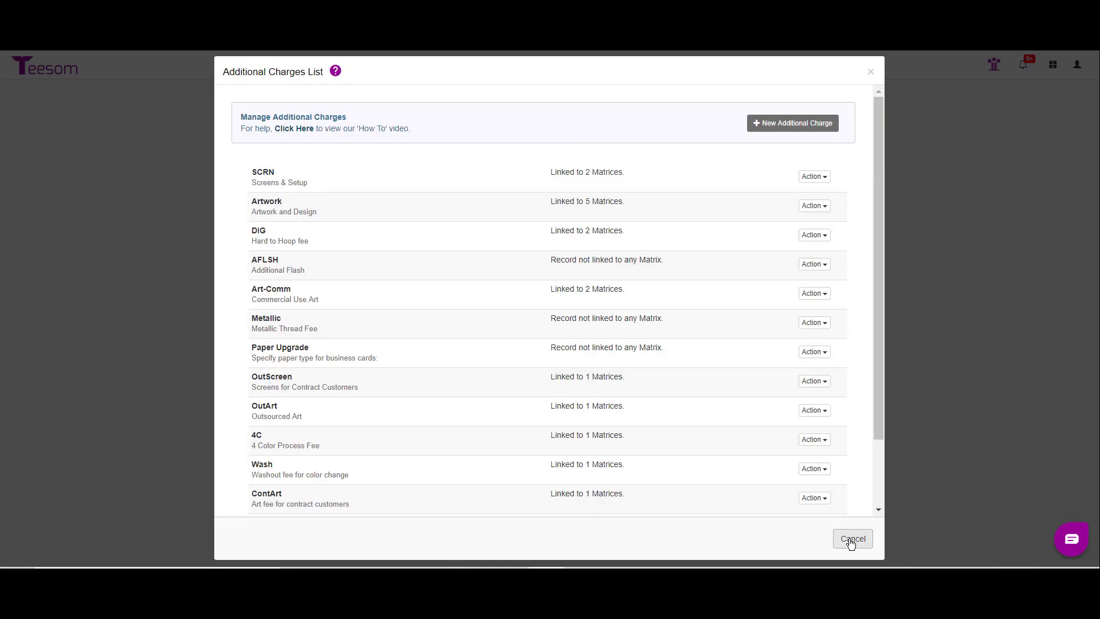
{"action": "left_click", "coordinate": [852, 540]}
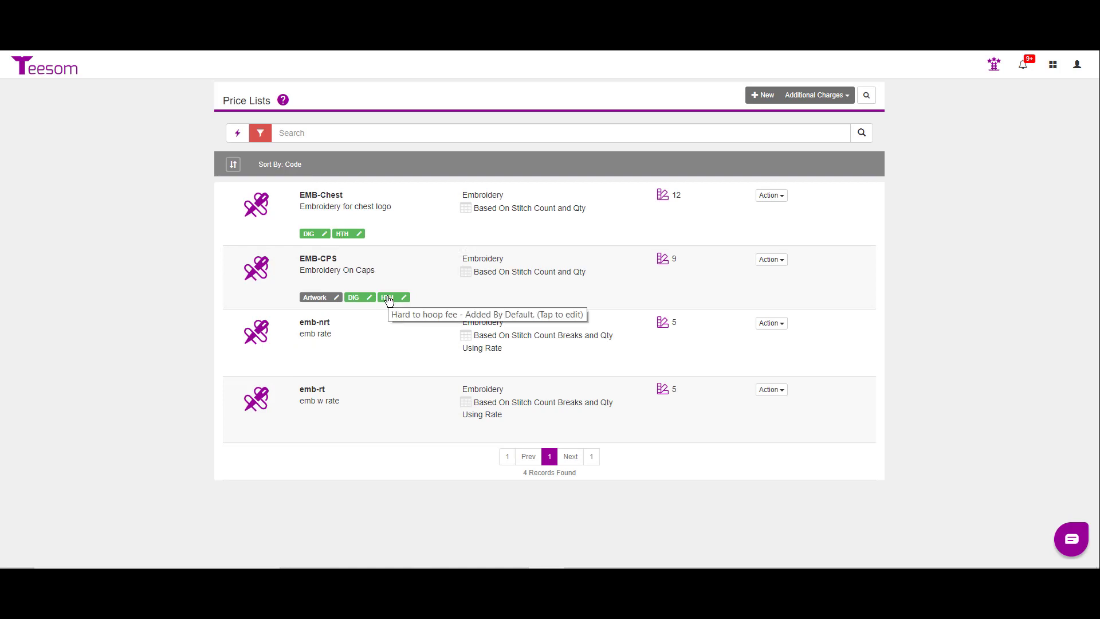
Step: Review the additional charges list and the price lists linked to the SCRN charge, and return to the price lists
{"action": "left_click", "coordinate": [817, 97]}
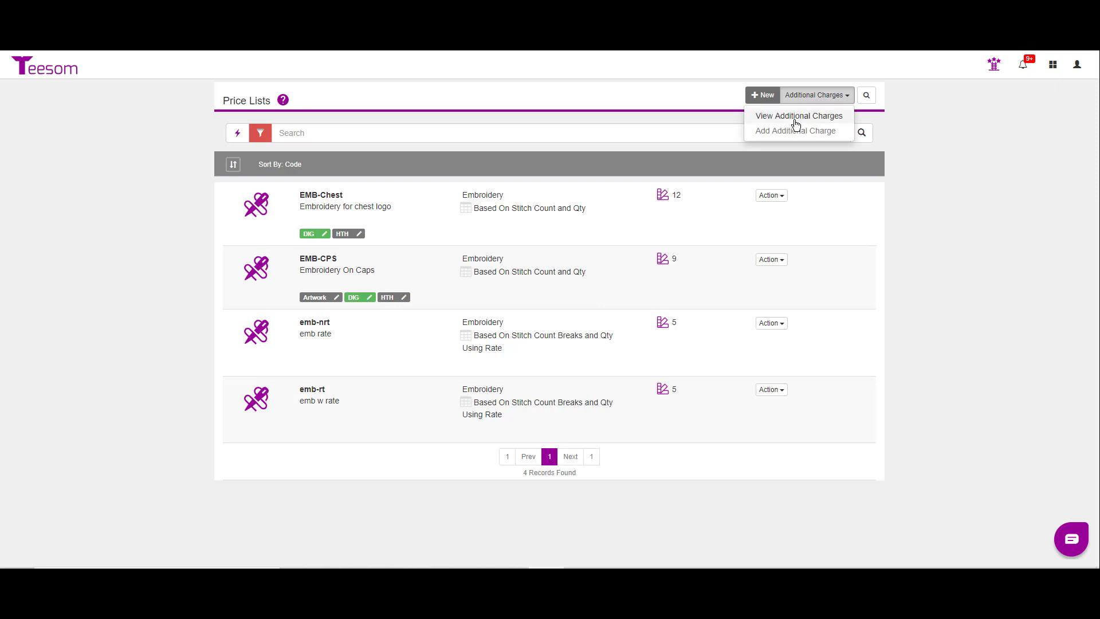
{"action": "left_click", "coordinate": [825, 116]}
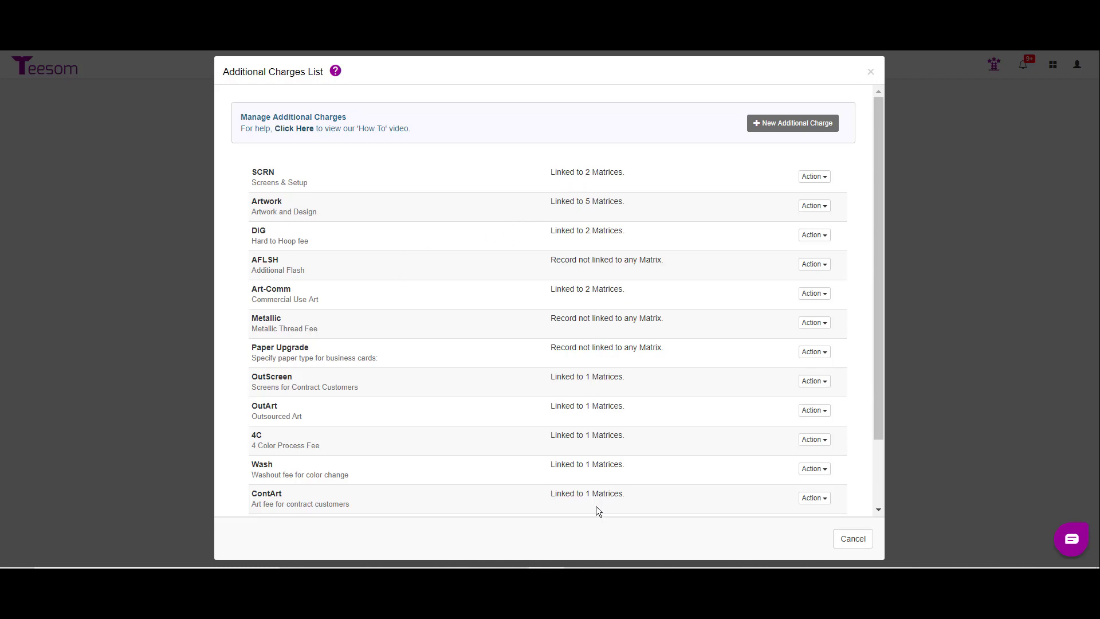
{"action": "left_click", "coordinate": [812, 177]}
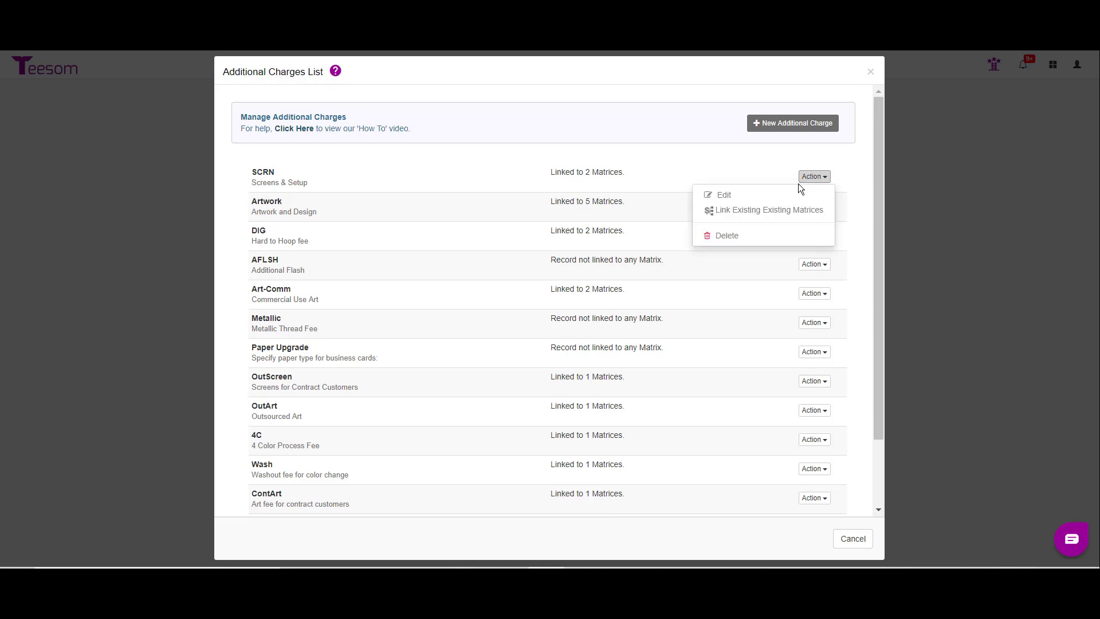
{"action": "left_click", "coordinate": [759, 211]}
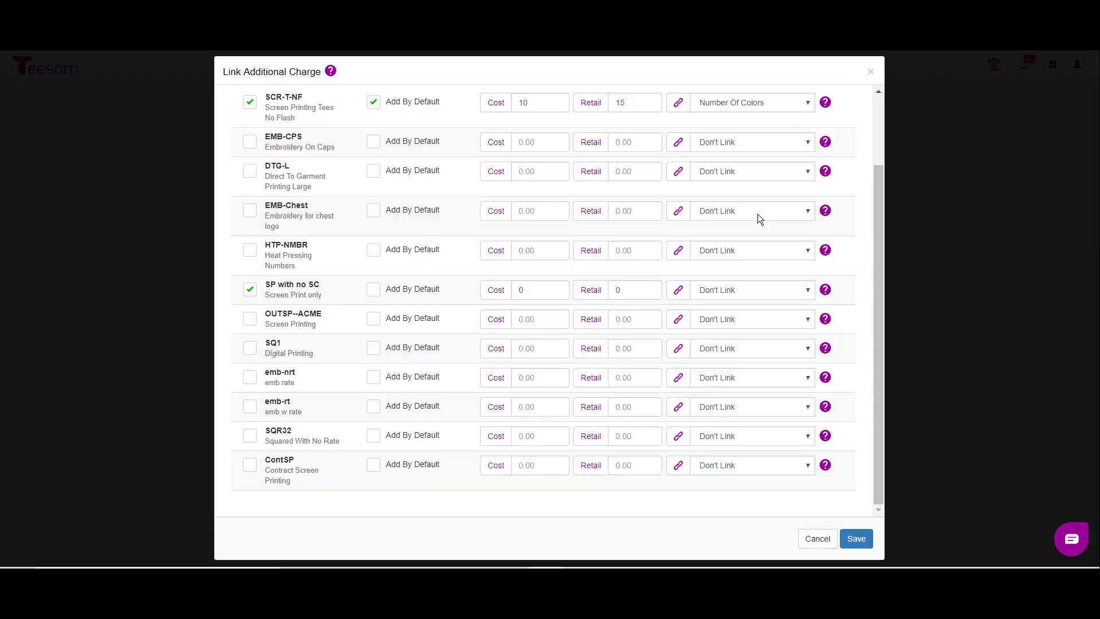
{"action": "left_click", "coordinate": [857, 539]}
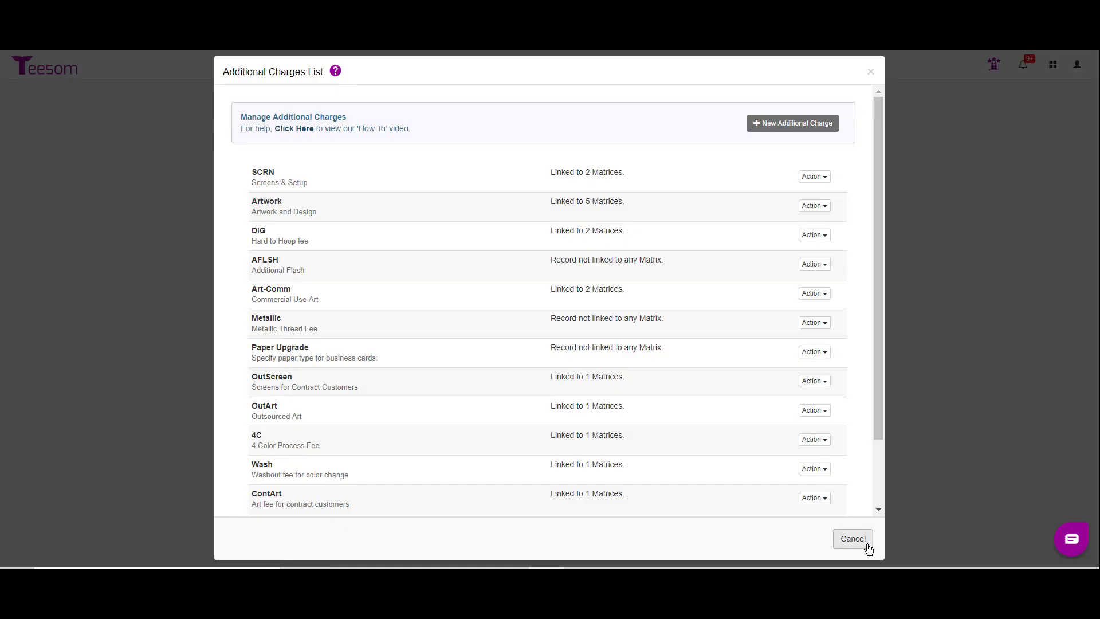
{"action": "left_click", "coordinate": [854, 539]}
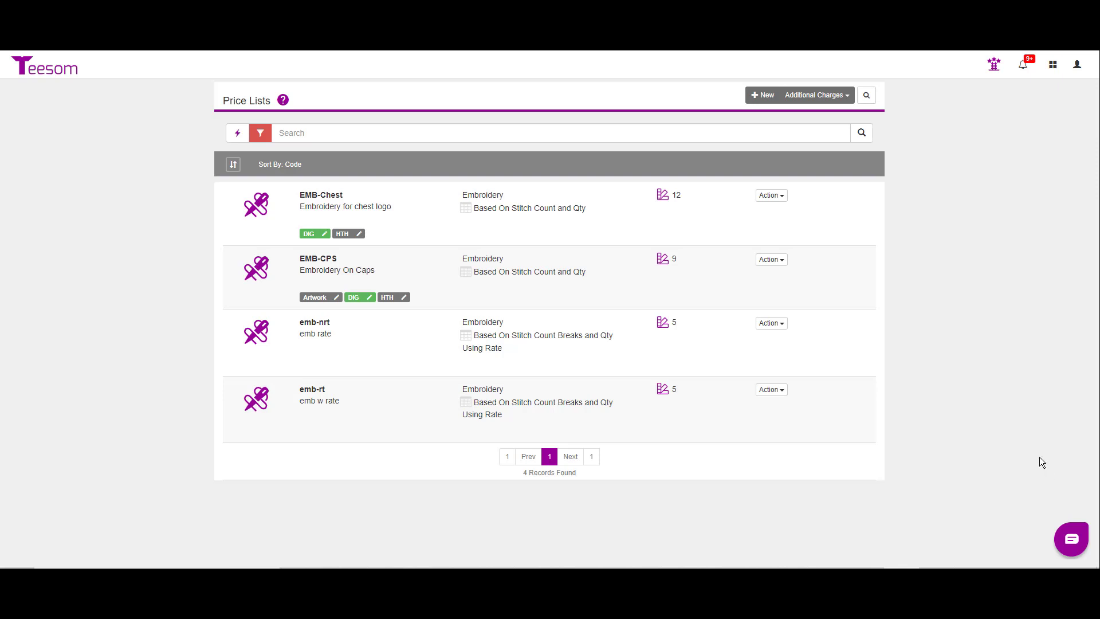
Step: Start a new price matrix with Embroidery as both sales category and decoration type, code "Monogram" and description "Mongoram"
{"action": "left_click", "coordinate": [763, 94]}
{"action": "left_click", "coordinate": [442, 181]}
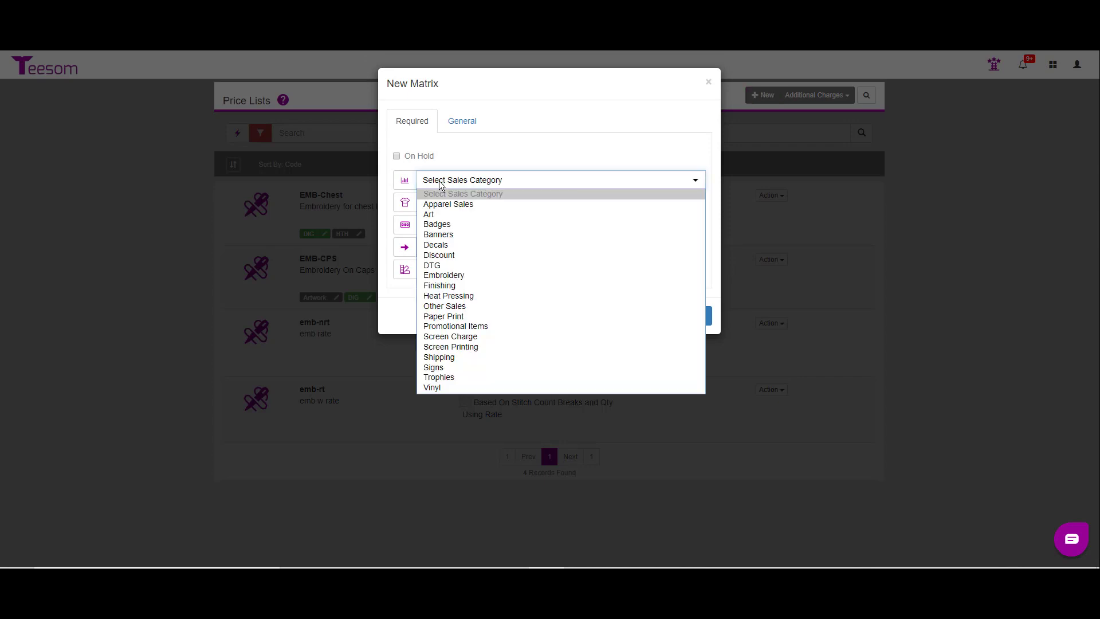
{"action": "left_click", "coordinate": [441, 275]}
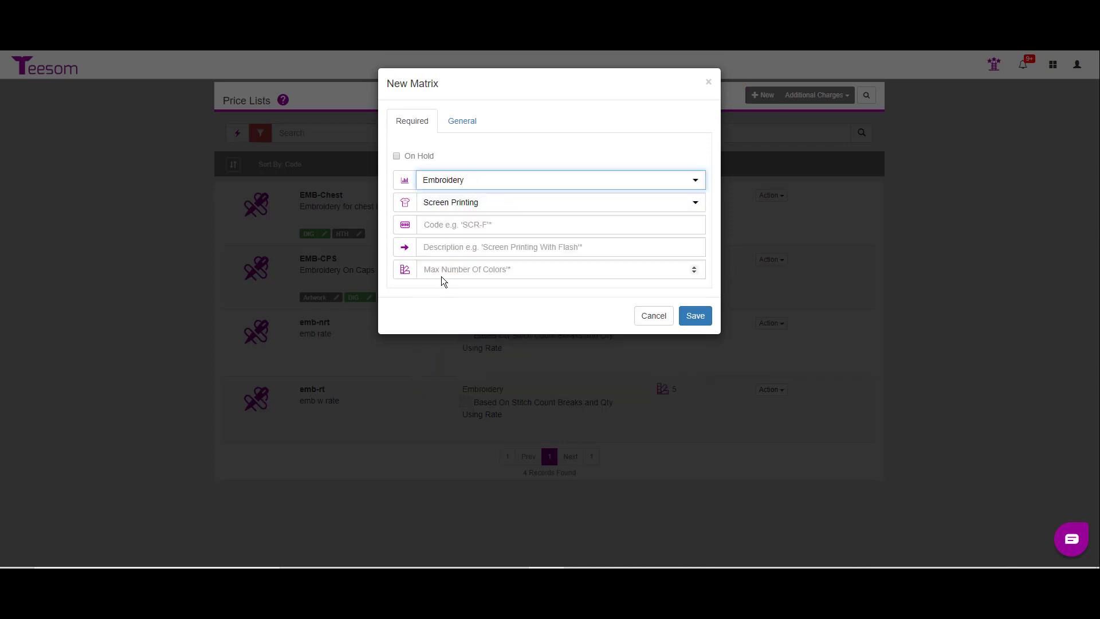
{"action": "left_click", "coordinate": [443, 204]}
{"action": "left_click", "coordinate": [444, 224]}
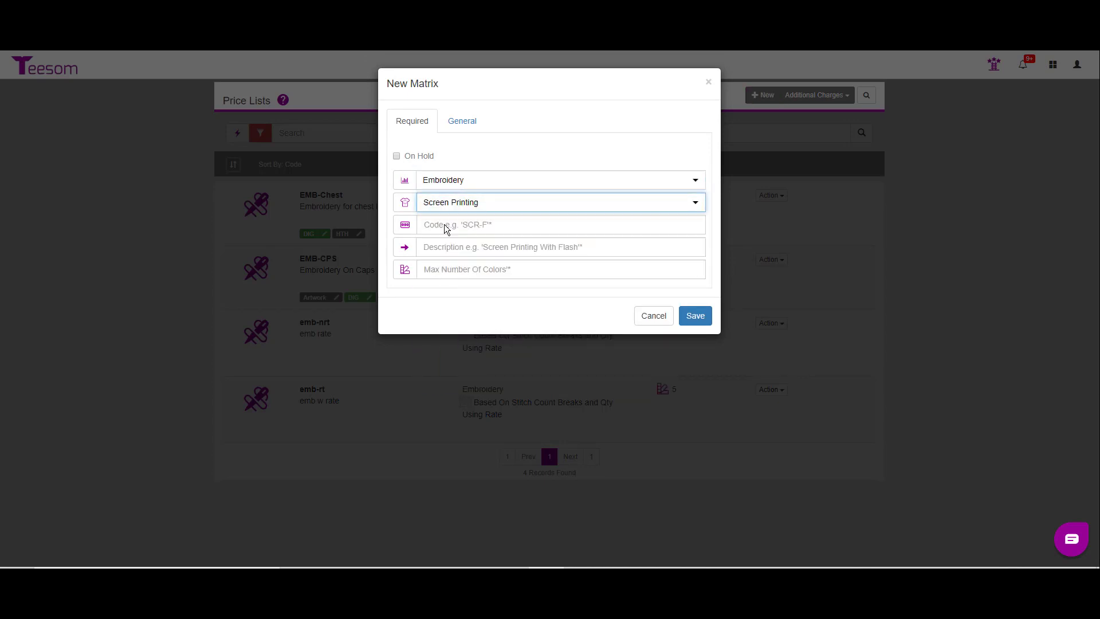
{"action": "left_click", "coordinate": [445, 225]}
{"action": "type", "text": "Monogram"}
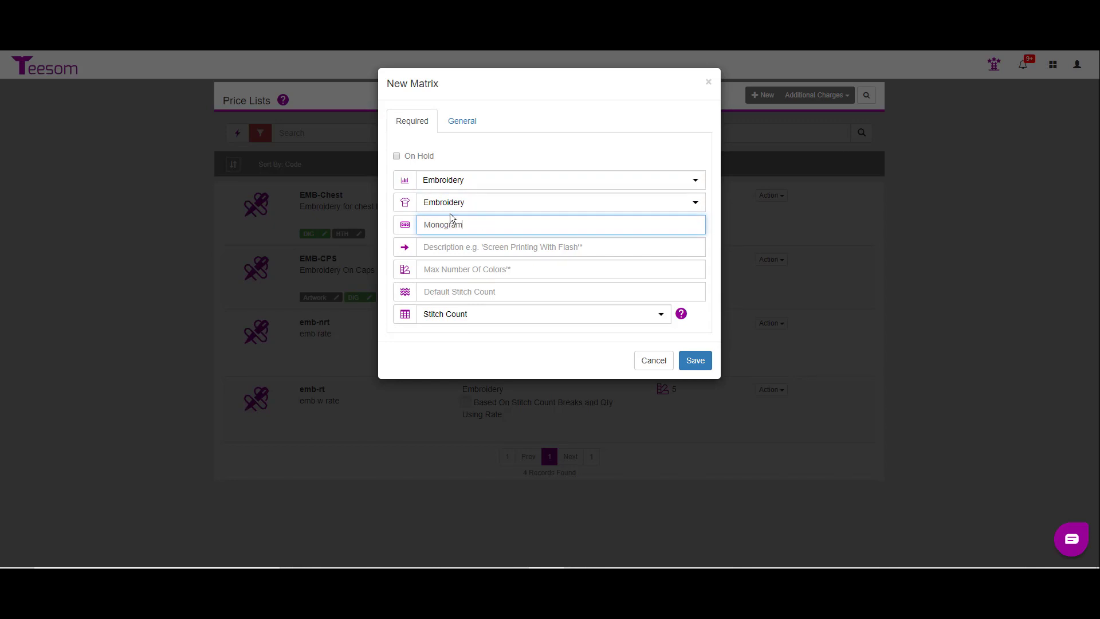
{"action": "left_click", "coordinate": [486, 246]}
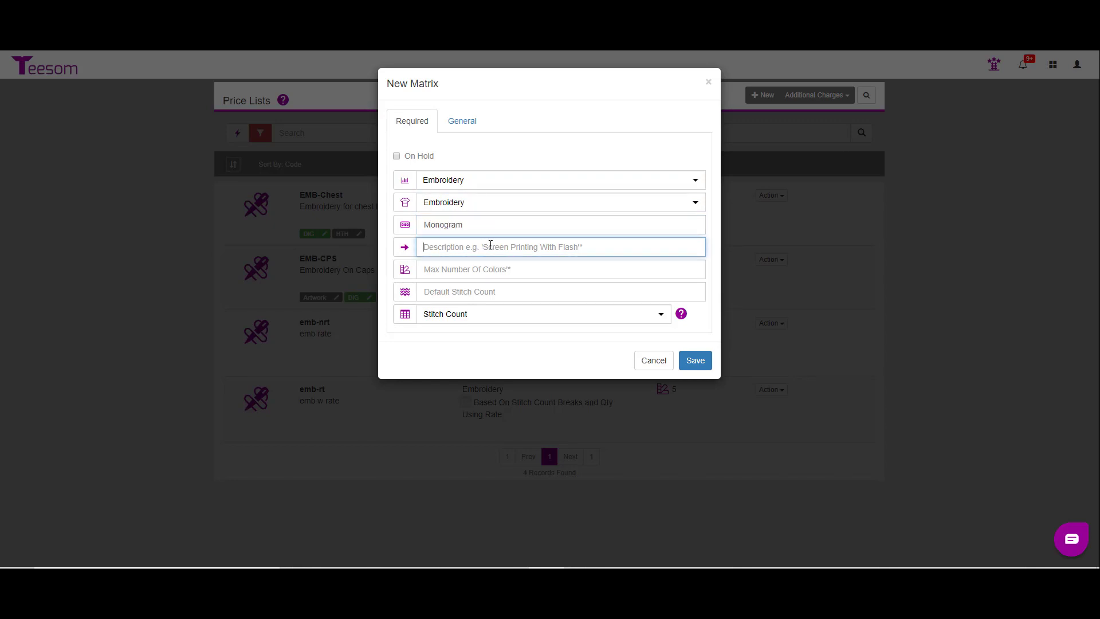
{"action": "type", "text": "Mongoram"}
{"action": "key", "text": "Tab"}
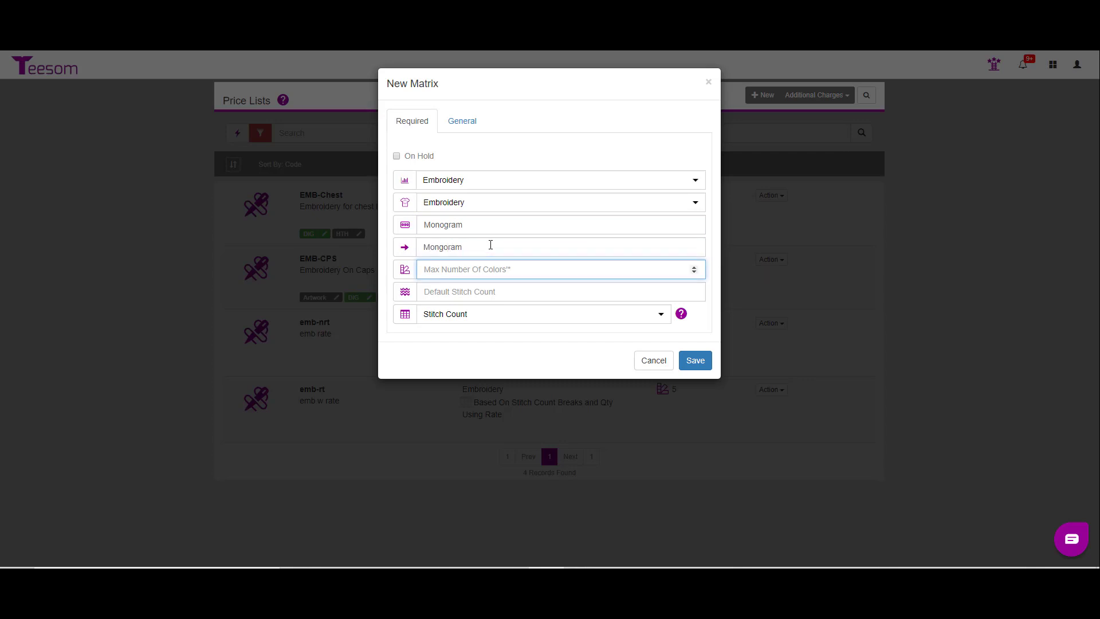
Step: Give the Monogram matrix a maximum of 15 colors, a default stitch count of 5000 and the Basic matrix type, and save it
{"action": "type", "text": "15"}
{"action": "left_click", "coordinate": [467, 294]}
{"action": "type", "text": "5000"}
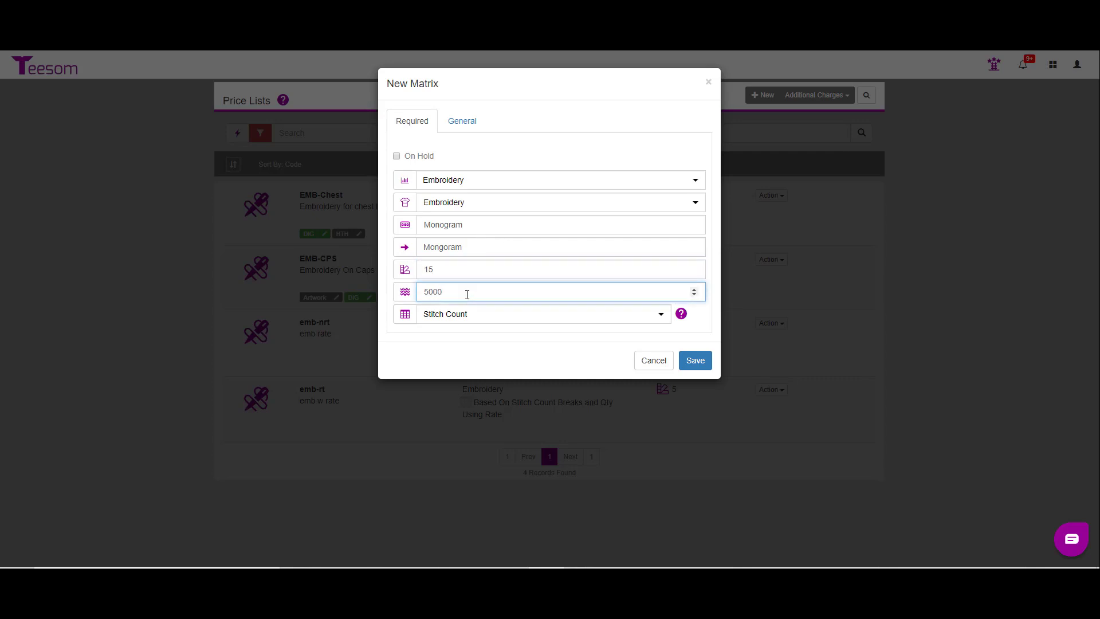
{"action": "left_click", "coordinate": [459, 314]}
{"action": "left_click", "coordinate": [455, 325]}
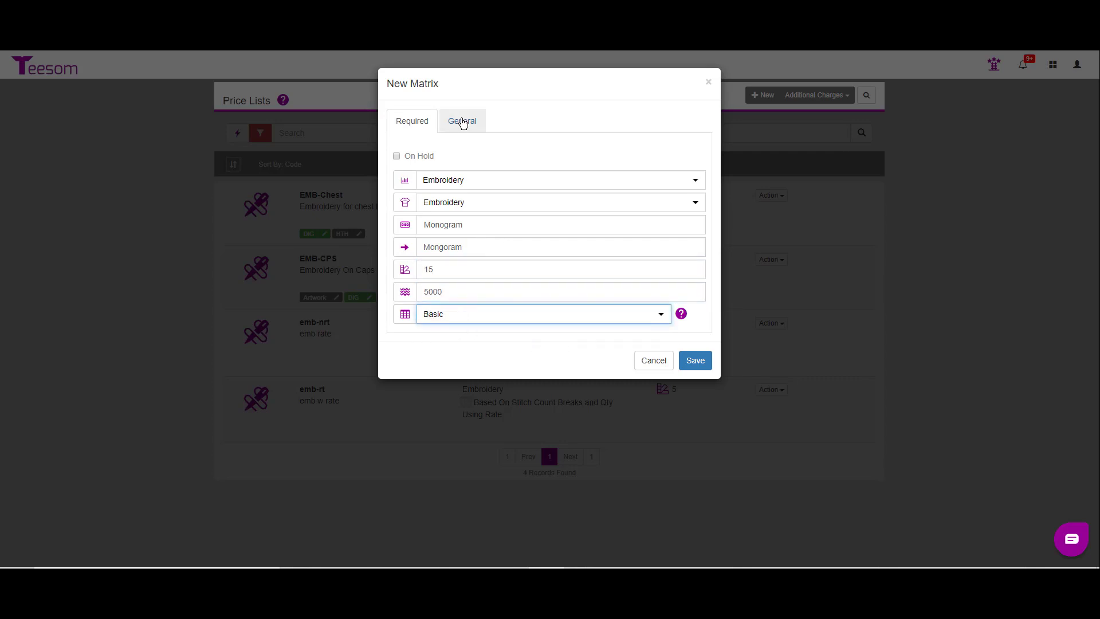
{"action": "left_click", "coordinate": [462, 120]}
{"action": "left_click", "coordinate": [414, 122]}
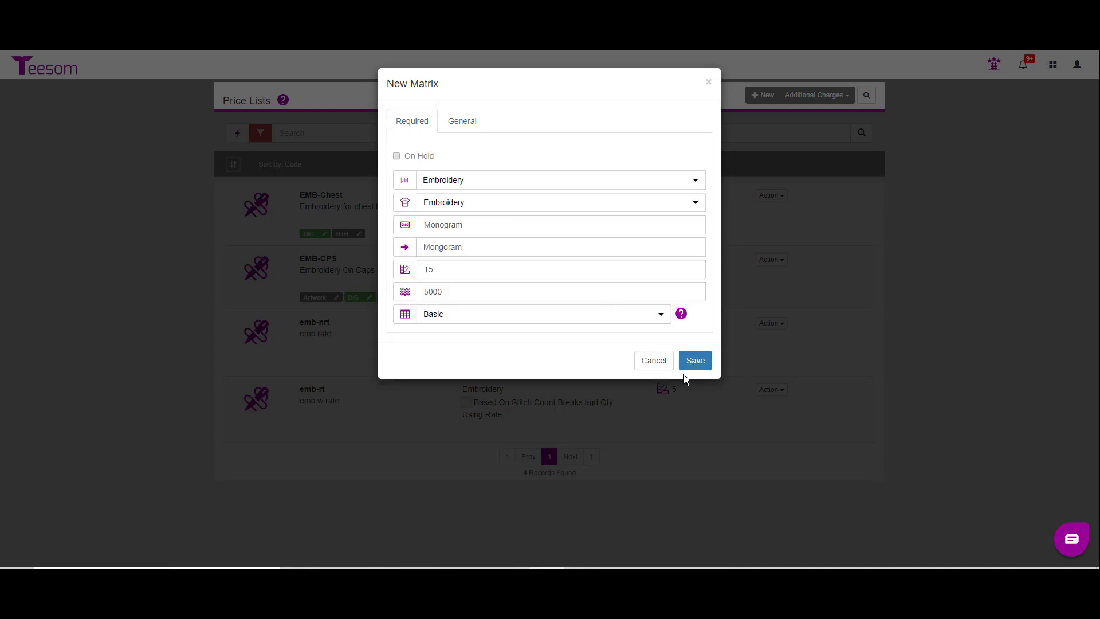
{"action": "left_click", "coordinate": [696, 361]}
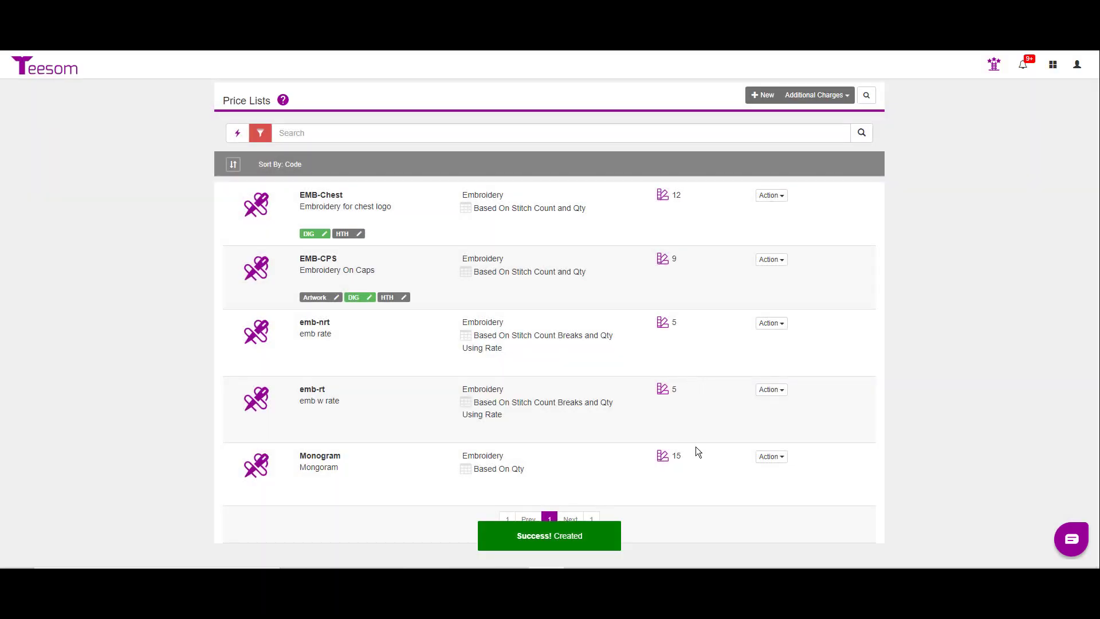
Step: Add cost breaks to the Monogram price list: 10.00 from quantity 0 and 9.00 from quantity 24
{"action": "left_click", "coordinate": [768, 457]}
{"action": "left_click", "coordinate": [714, 502]}
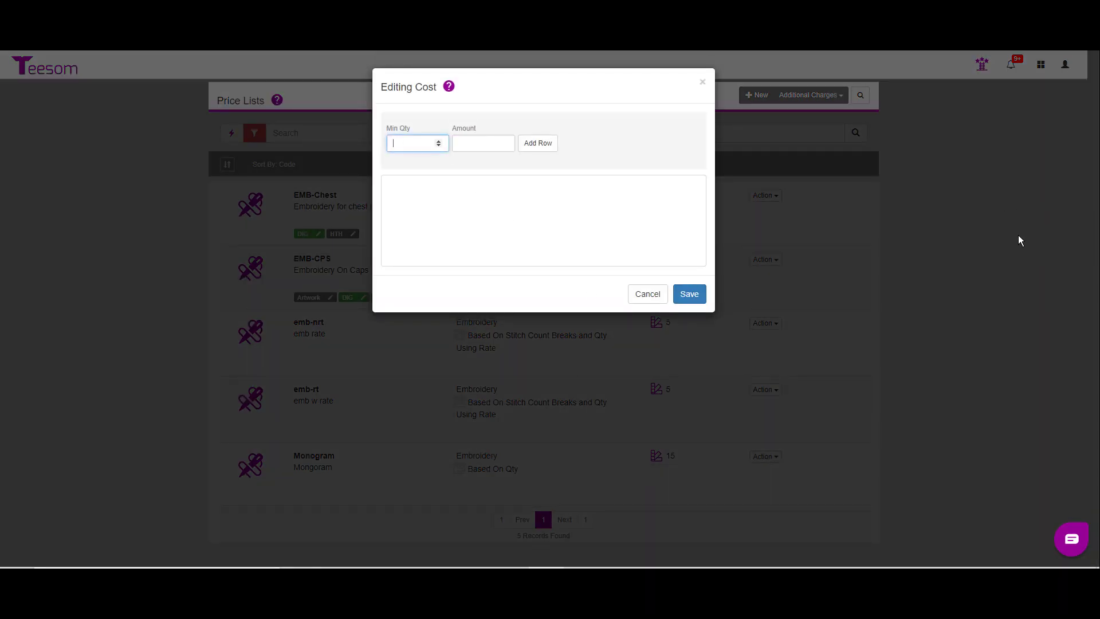
{"action": "key", "text": "Tab"}
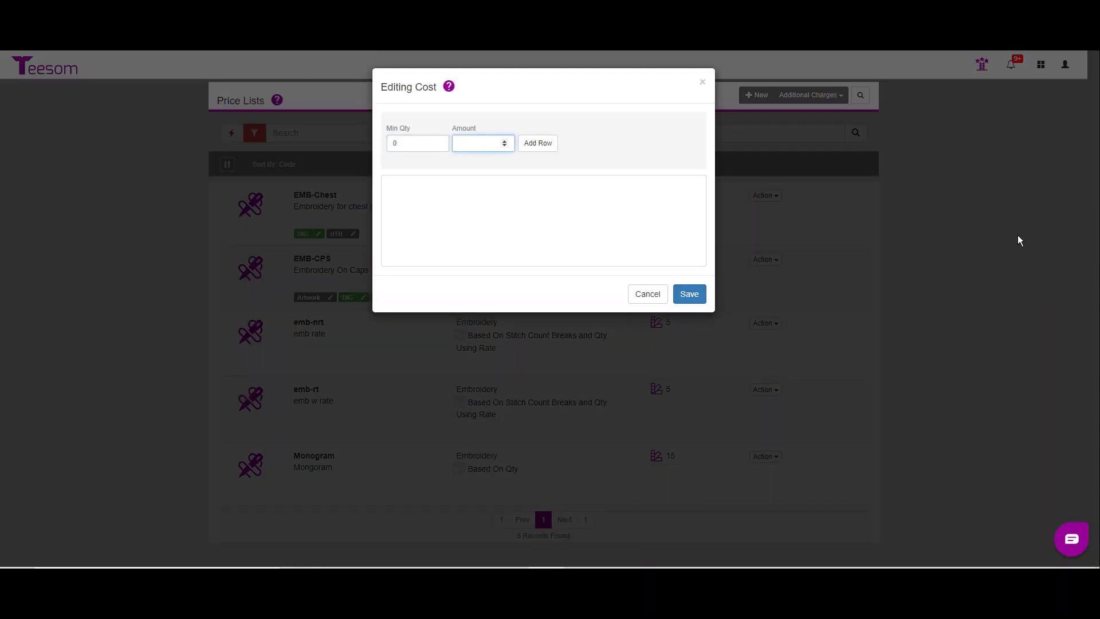
{"action": "type", "text": "10.00"}
{"action": "left_click", "coordinate": [541, 143]}
{"action": "type", "text": "24"}
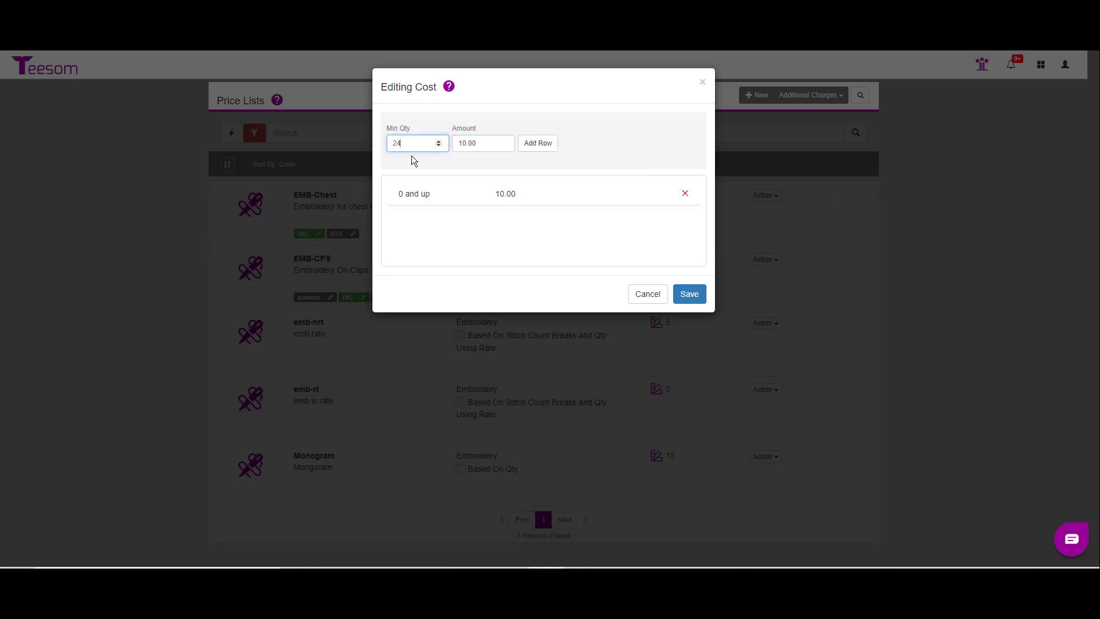
{"action": "key", "text": "Tab"}
{"action": "type", "text": "9.00"}
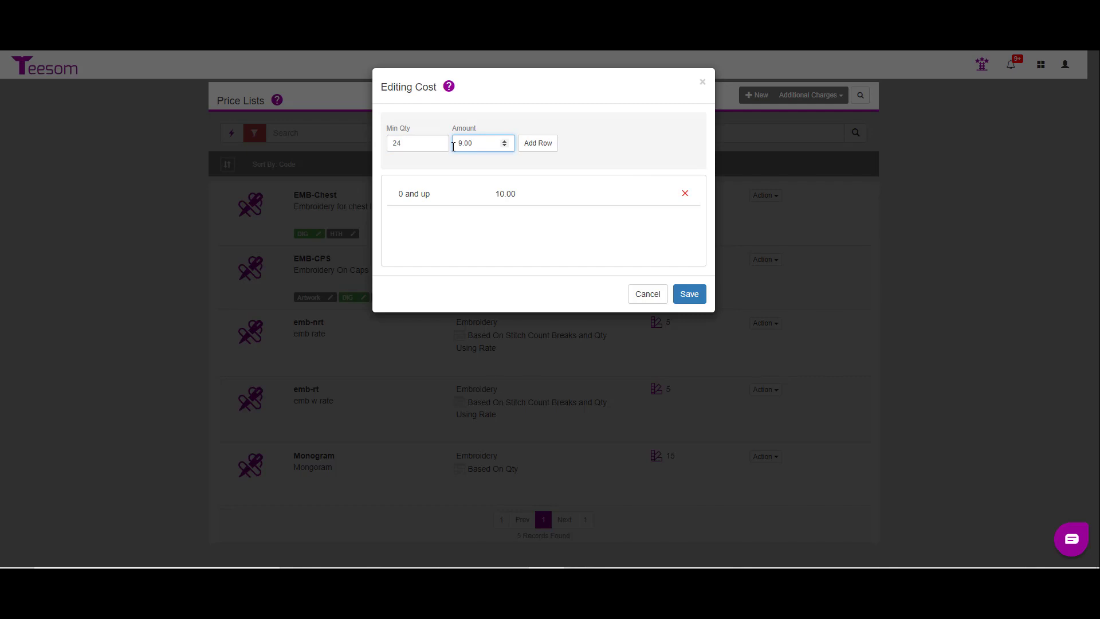
{"action": "left_click", "coordinate": [533, 145]}
Step: Add a cost break of 8.00 from quantity 36 and save Monogram's cost table
{"action": "type", "text": "36"}
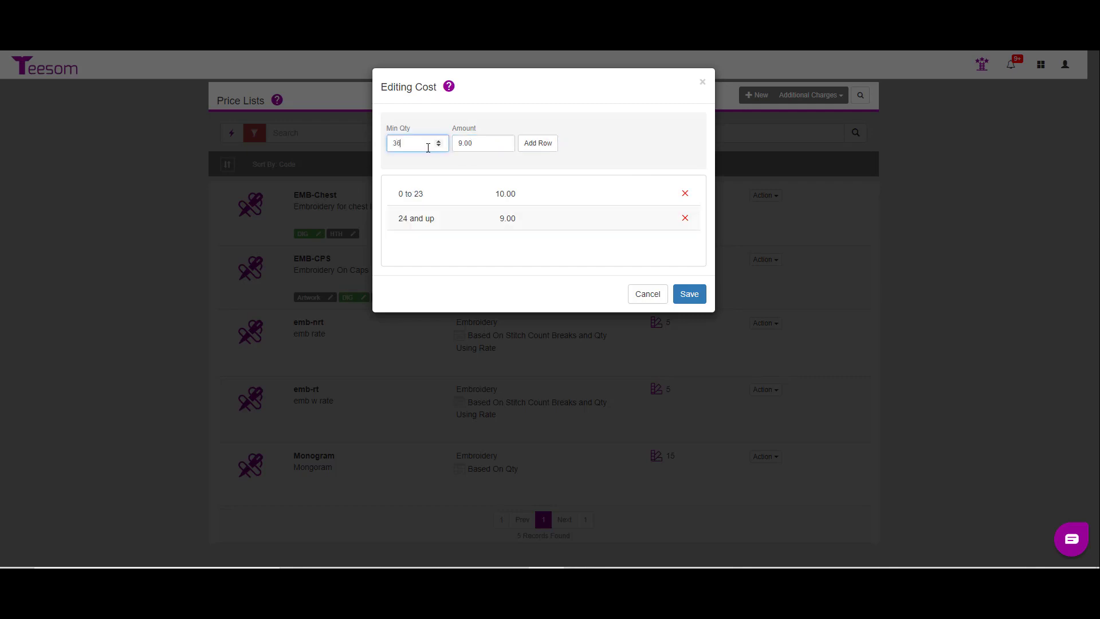
{"action": "key", "text": "Tab"}
{"action": "type", "text": "8.00"}
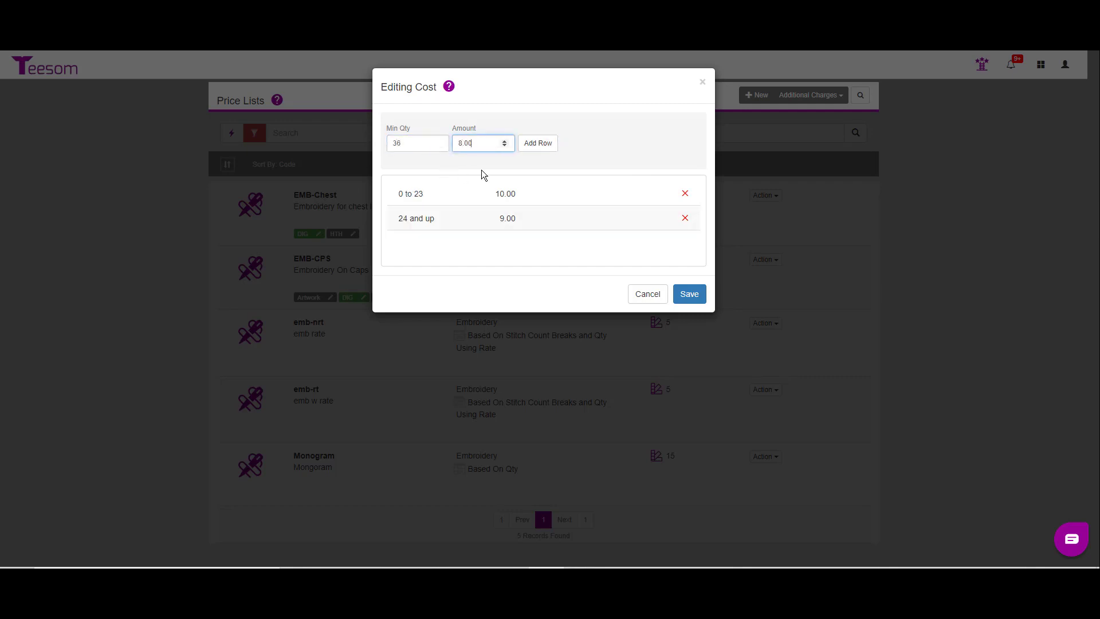
{"action": "left_click", "coordinate": [544, 143]}
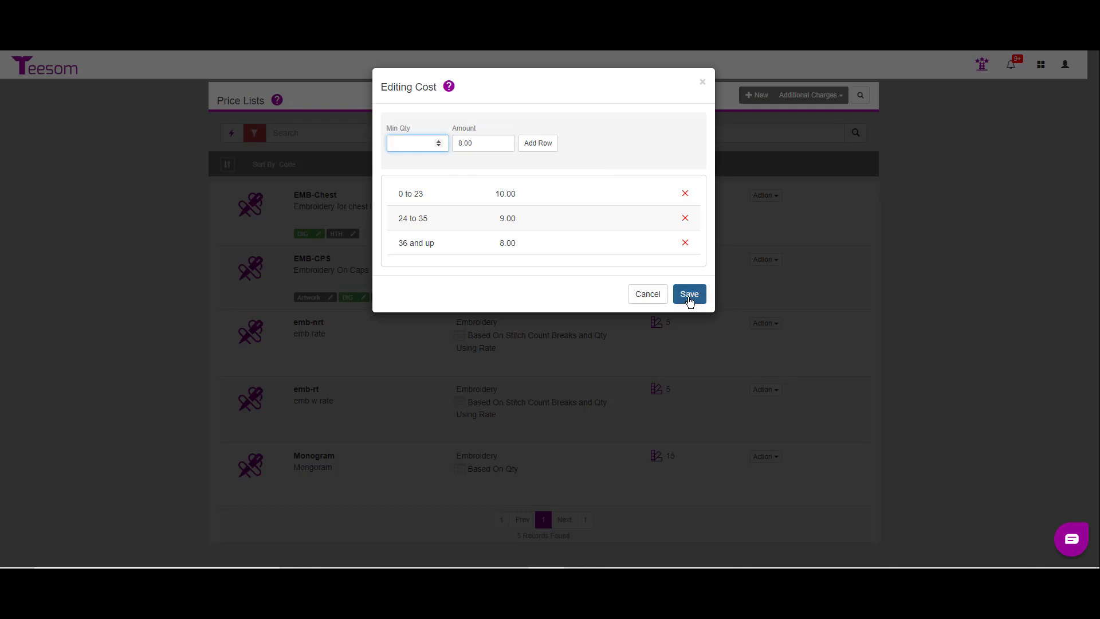
{"action": "left_click", "coordinate": [689, 298]}
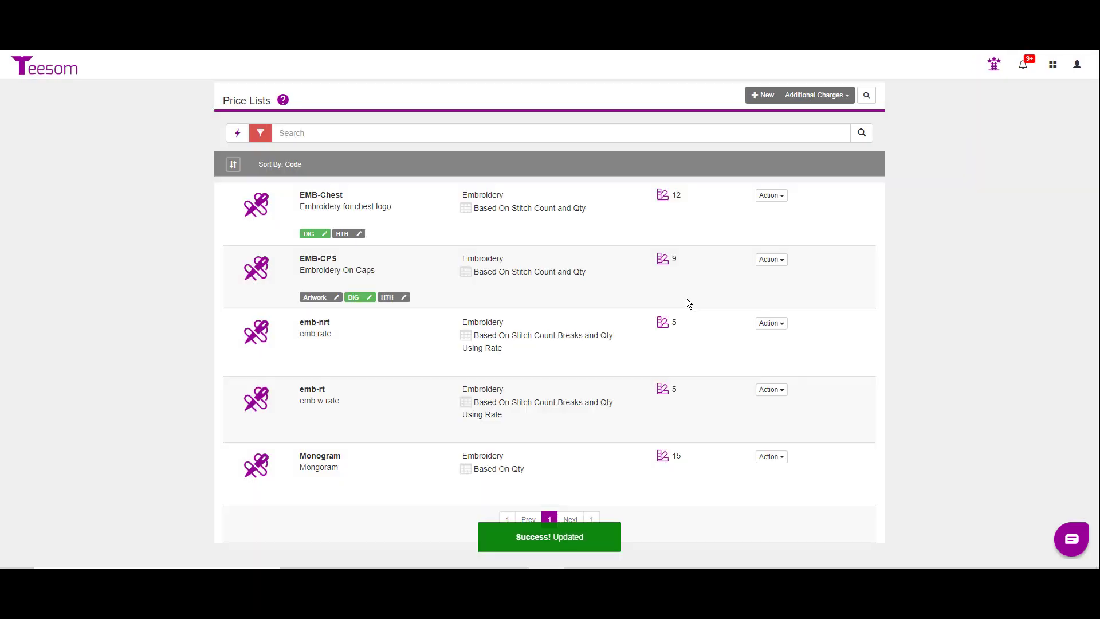
Step: Add retail breaks to the Monogram price list: 15.00 from quantity 0 and 14.00 from quantity 24
{"action": "left_click", "coordinate": [771, 457]}
{"action": "left_click", "coordinate": [704, 518]}
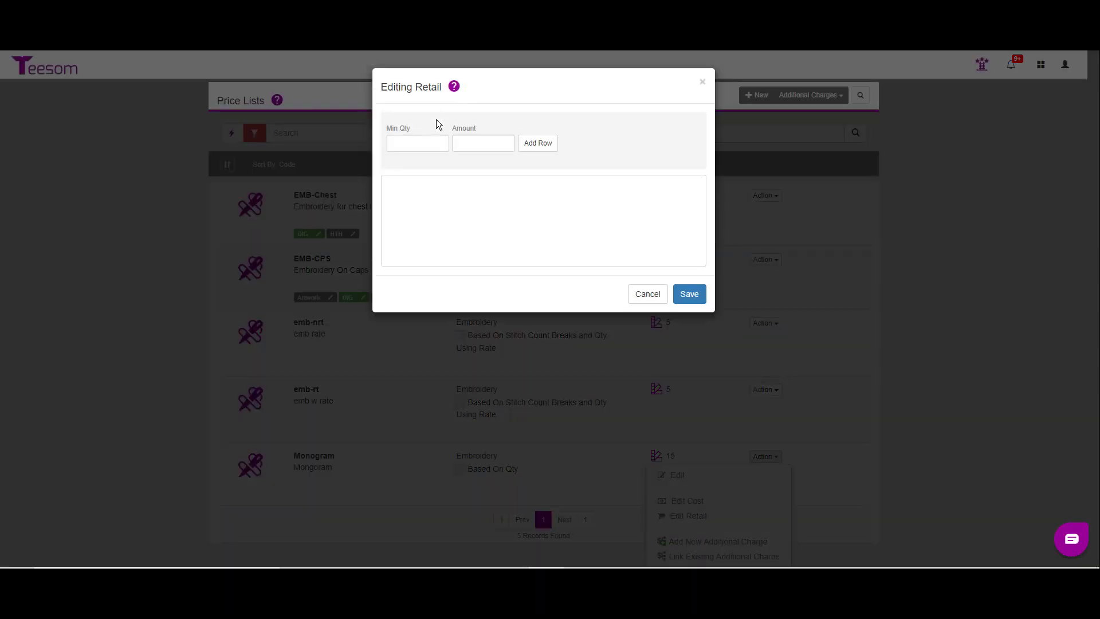
{"action": "left_click", "coordinate": [426, 149]}
{"action": "type", "text": "0"}
{"action": "key", "text": "Tab"}
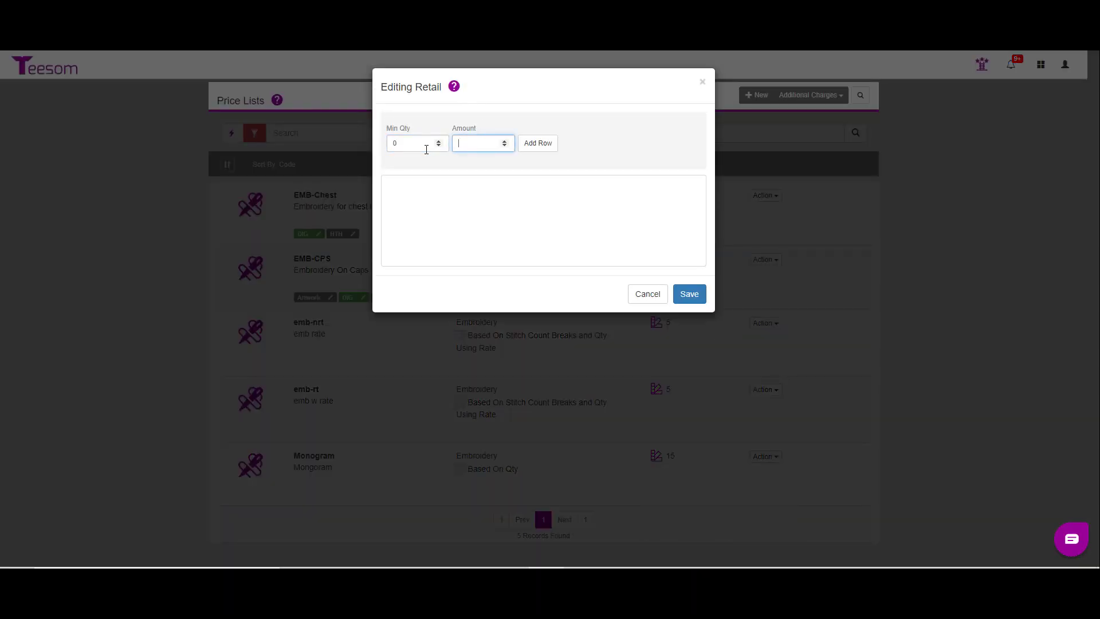
{"action": "type", "text": "15."}
{"action": "left_click", "coordinate": [538, 146]}
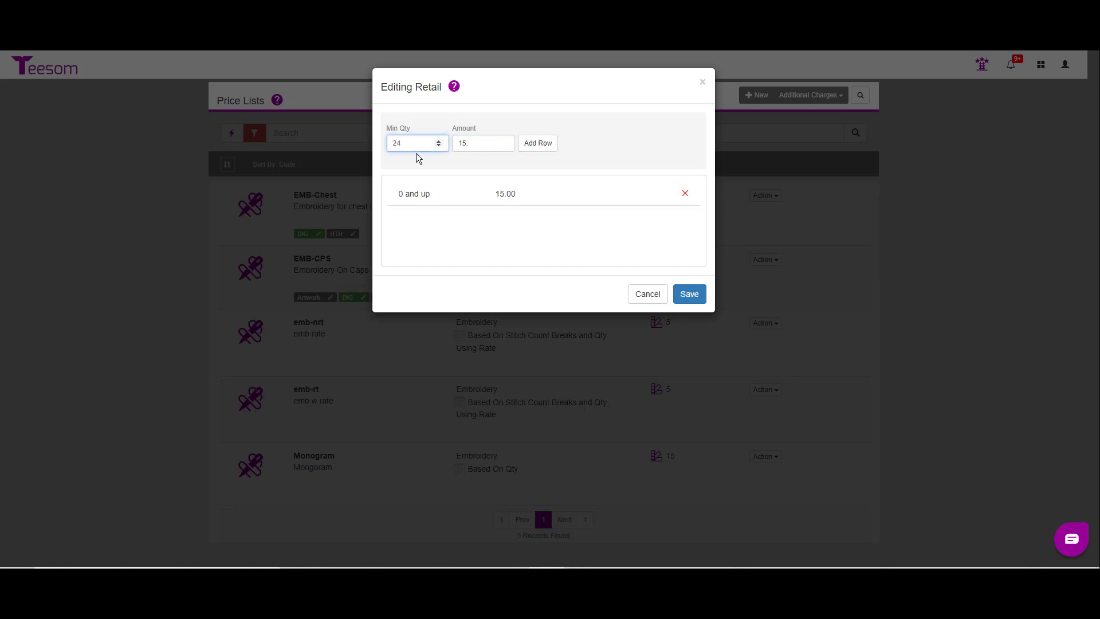
{"action": "key", "text": "Tab"}
{"action": "type", "text": "14"}
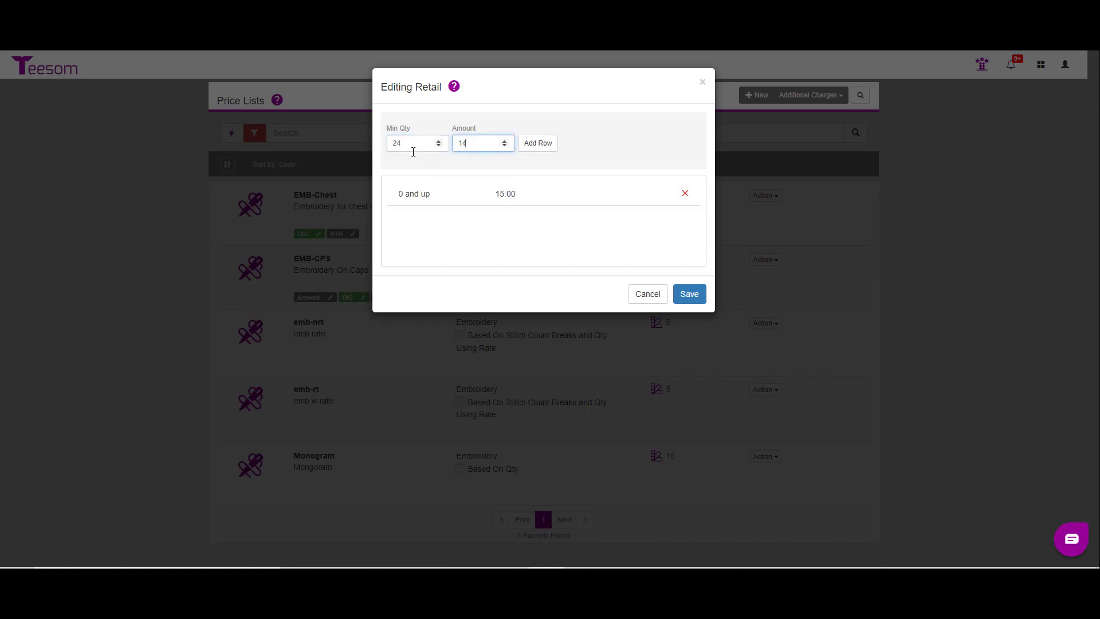
{"action": "type", "text": ".00"}
{"action": "left_click", "coordinate": [538, 143]}
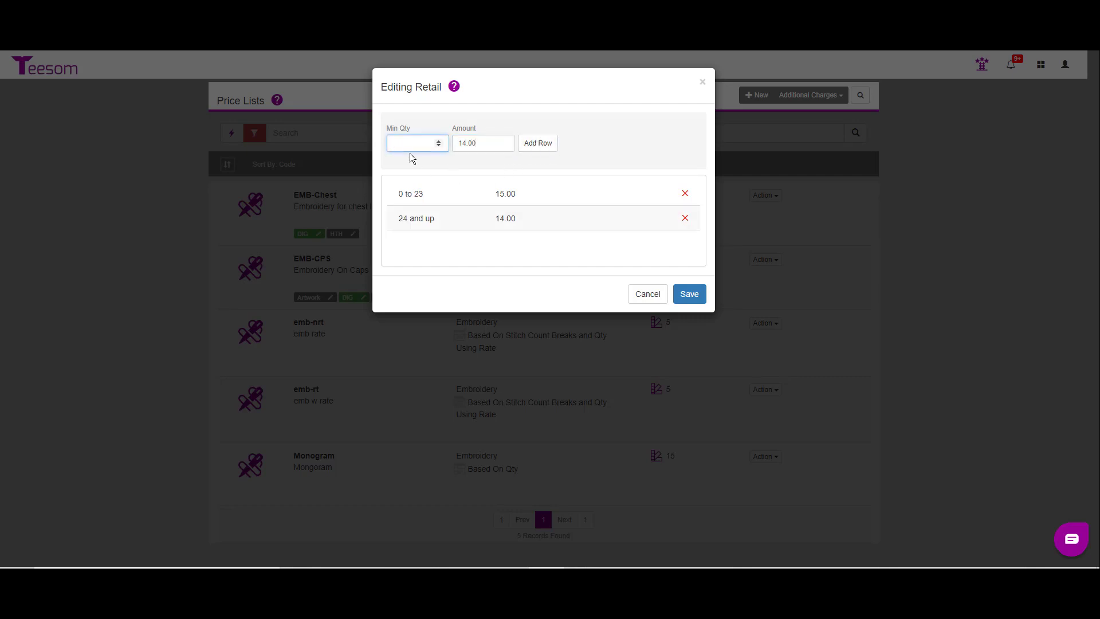
Step: Add a retail break of 13.00 from quantity 36 and save Monogram's retail table
{"action": "type", "text": "36"}
{"action": "key", "text": "Tab"}
{"action": "type", "text": "13."}
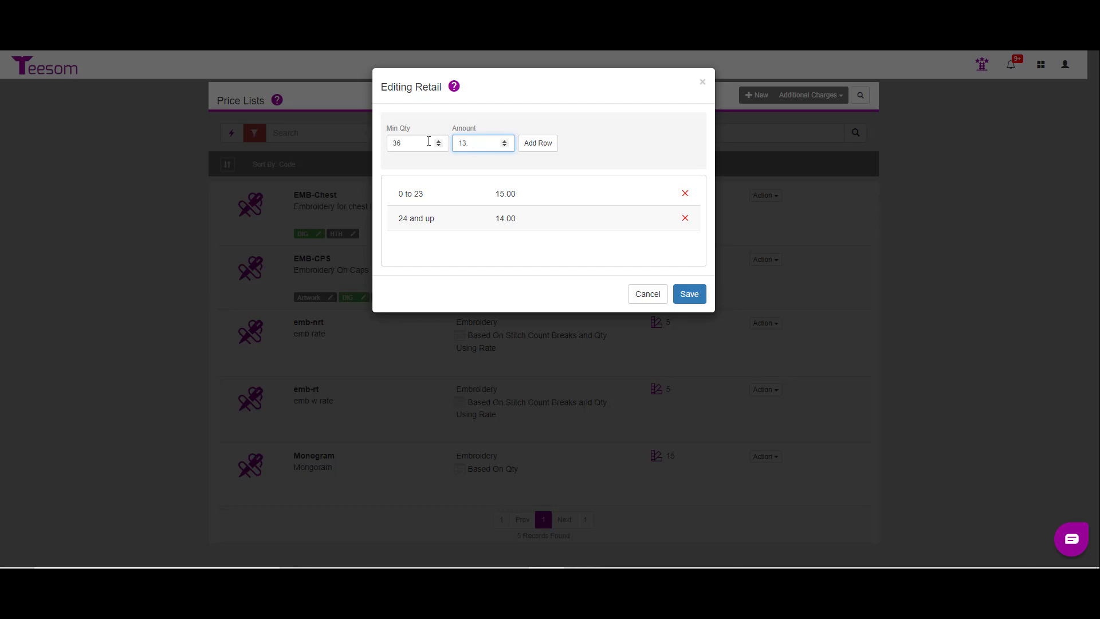
{"action": "left_click", "coordinate": [538, 148]}
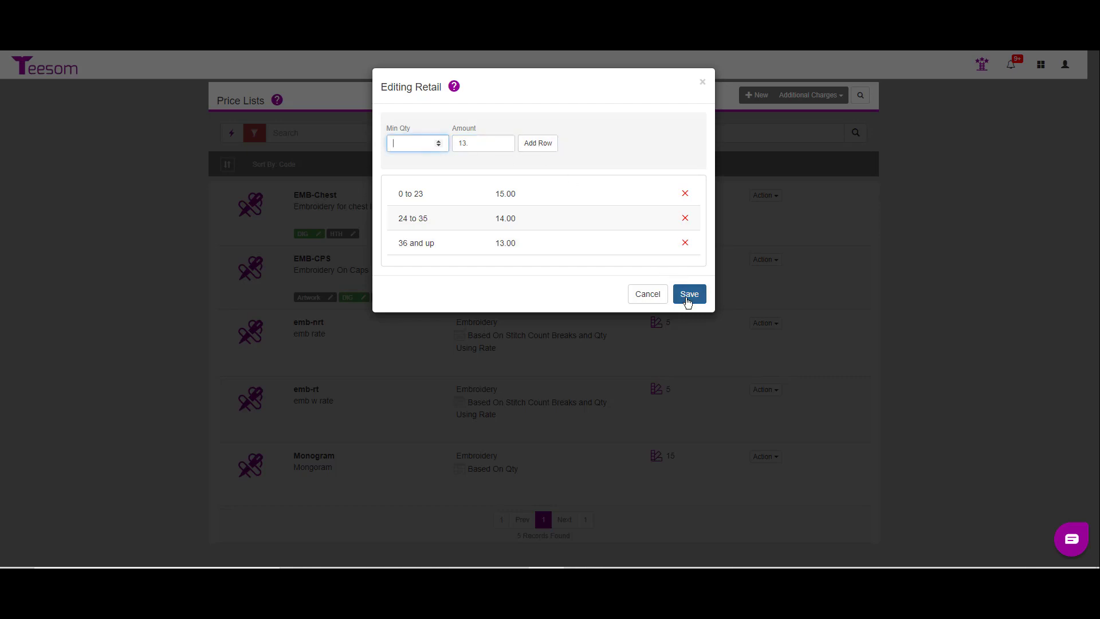
{"action": "left_click", "coordinate": [689, 294]}
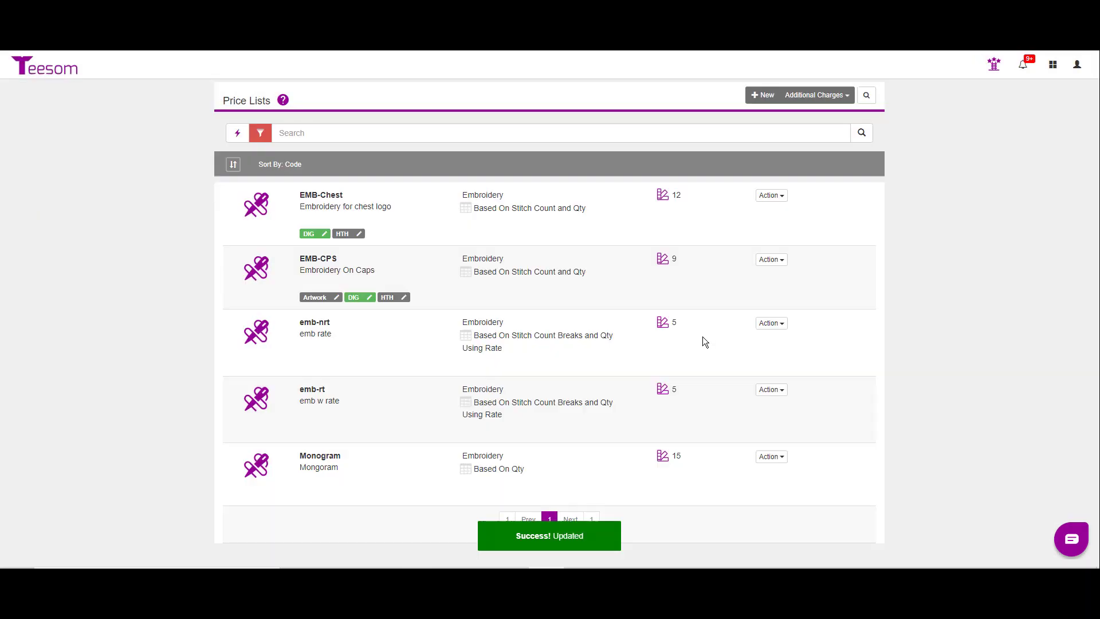
Step: Create an additional charge in the Embroidery category with code "Second Line" and description "Second Line fee"
{"action": "left_click", "coordinate": [814, 95]}
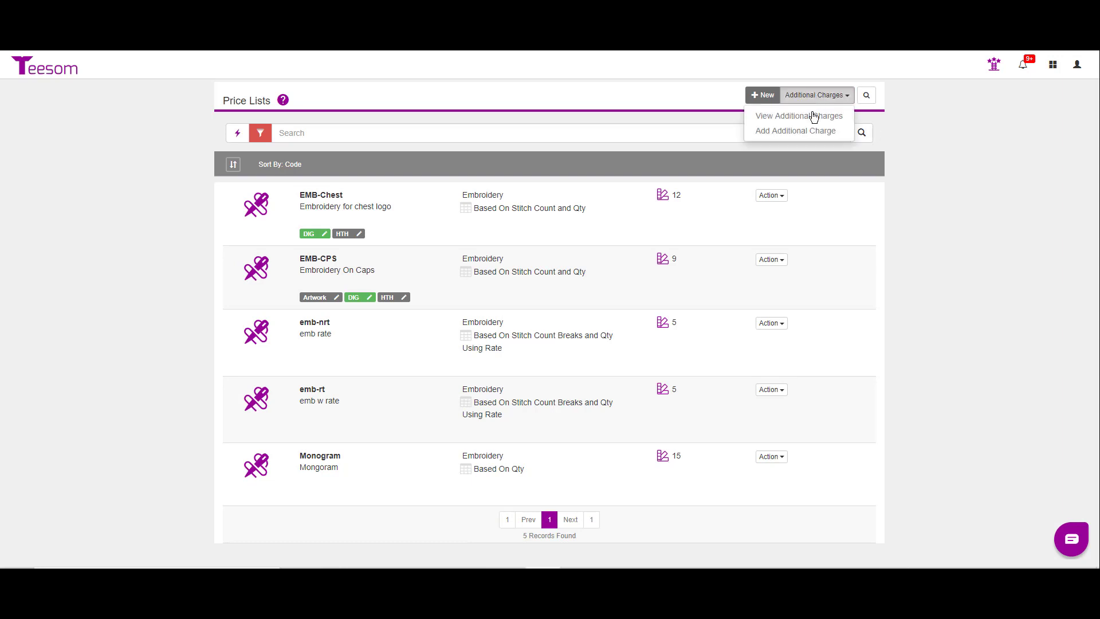
{"action": "left_click", "coordinate": [808, 132]}
{"action": "left_click", "coordinate": [438, 184]}
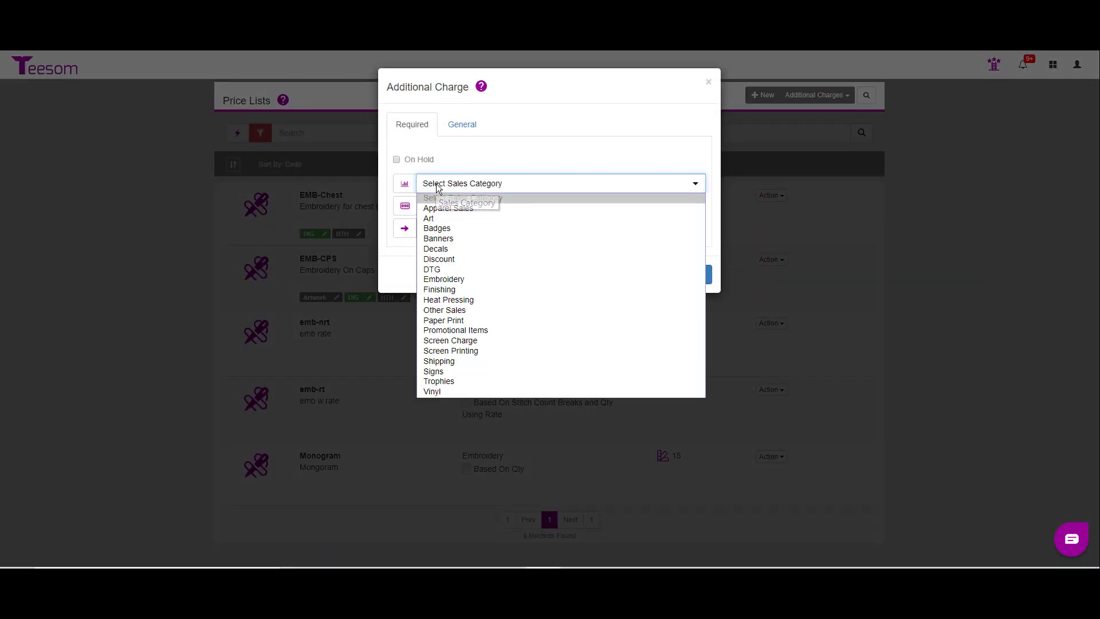
{"action": "left_click", "coordinate": [445, 279]}
{"action": "type", "text": "S"}
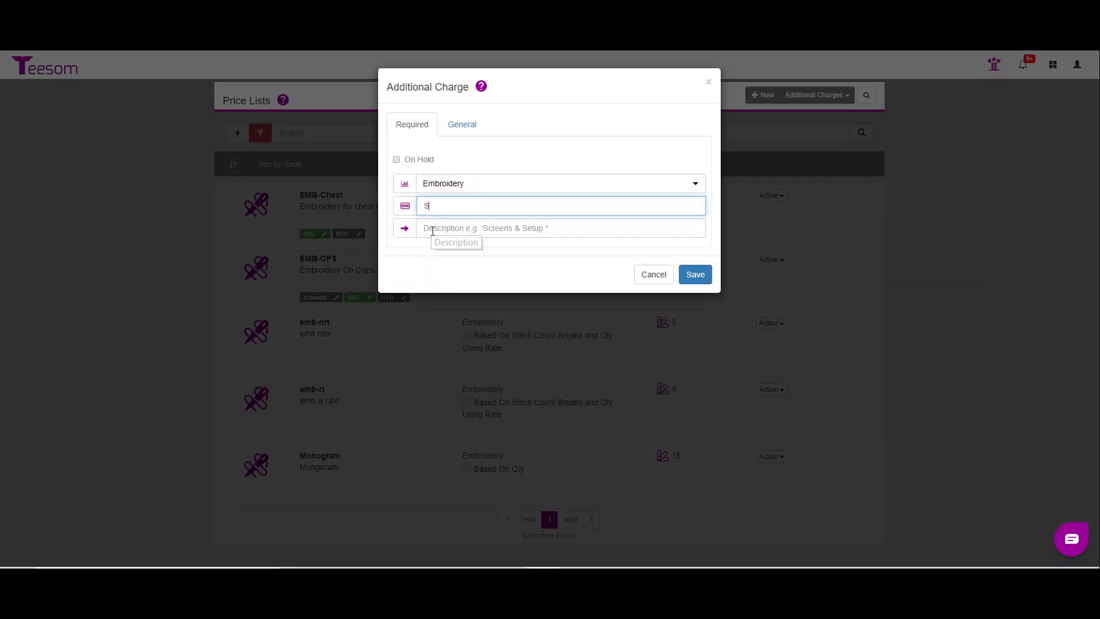
{"action": "type", "text": "econd Line"}
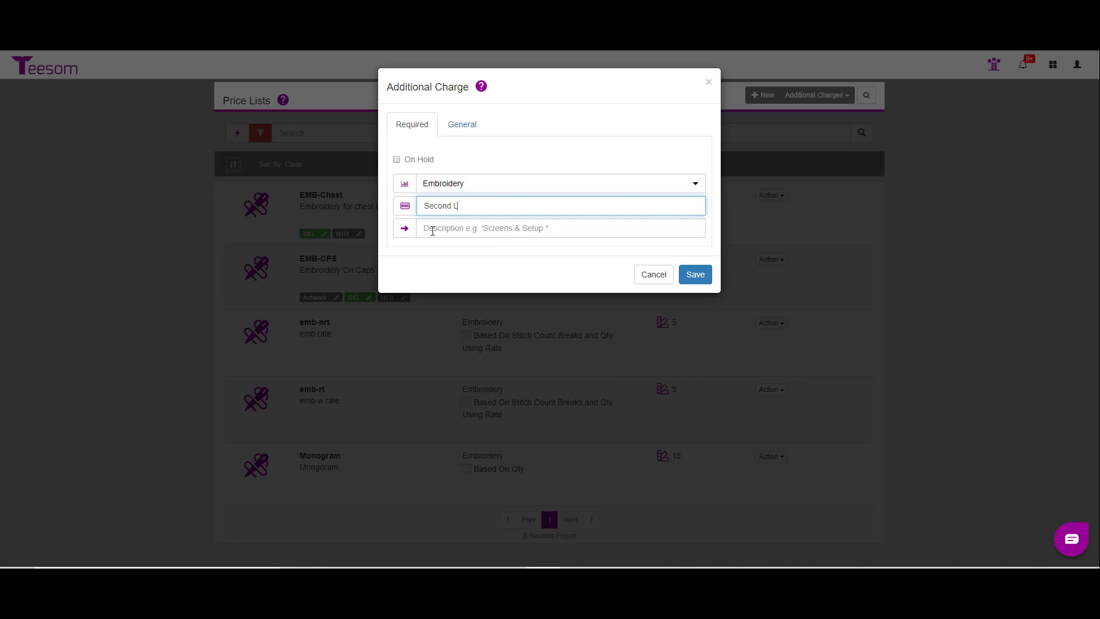
{"action": "left_click", "coordinate": [432, 231]}
{"action": "type", "text": "Second Line fee"}
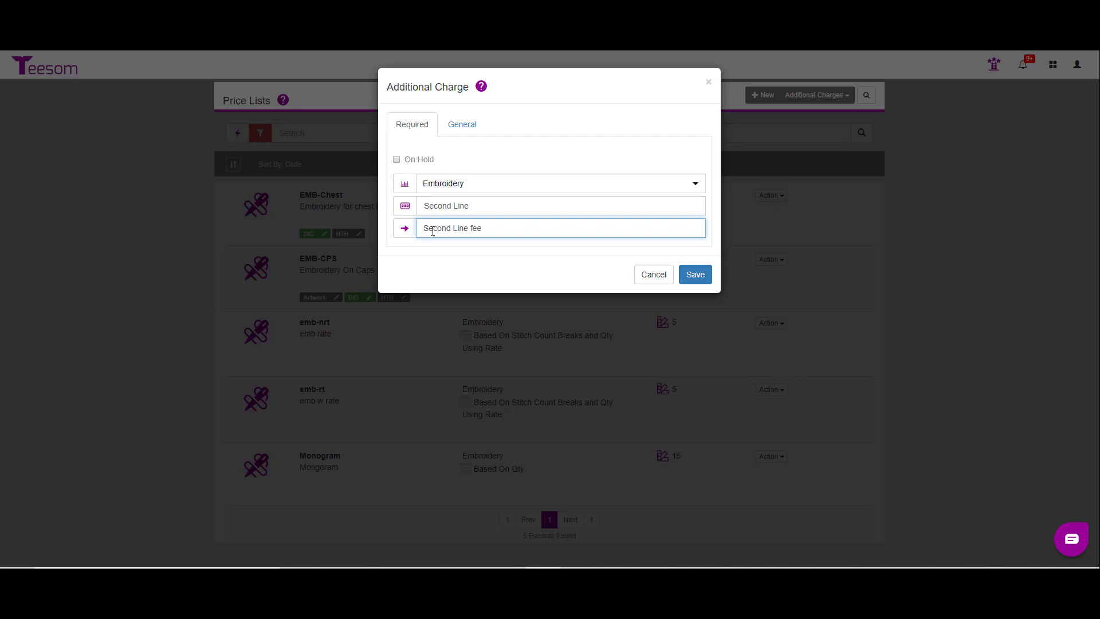
{"action": "left_click", "coordinate": [696, 275]}
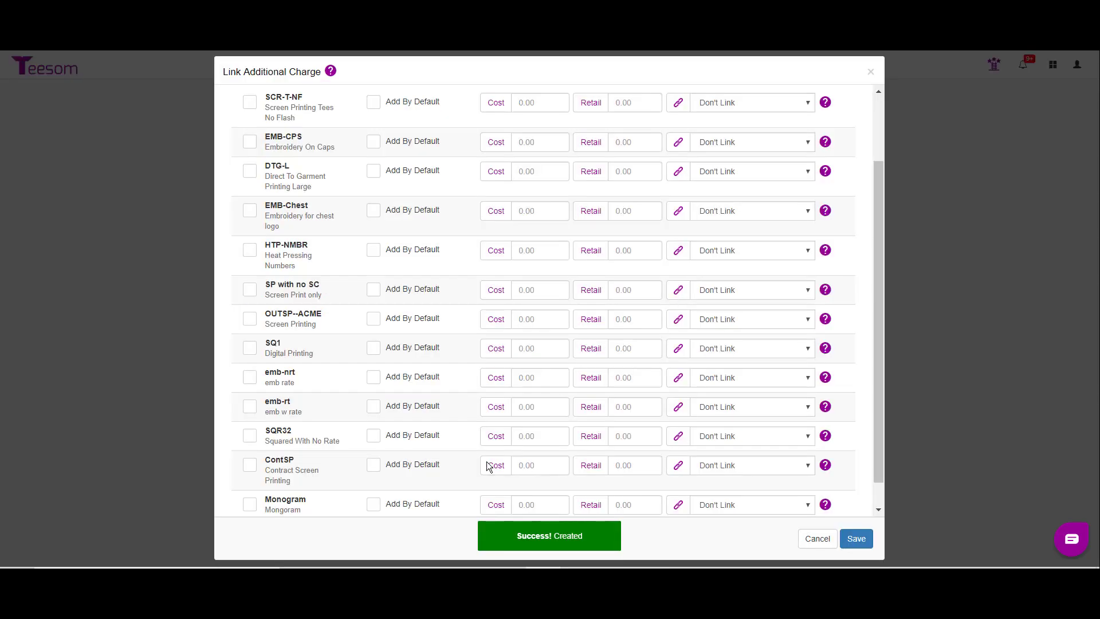
Step: Link the Second Line charge to the Monogram price list, added by default, with cost 1 and retail 2.00
{"action": "left_click", "coordinate": [250, 505]}
{"action": "left_click", "coordinate": [373, 504]}
{"action": "left_click", "coordinate": [525, 504]}
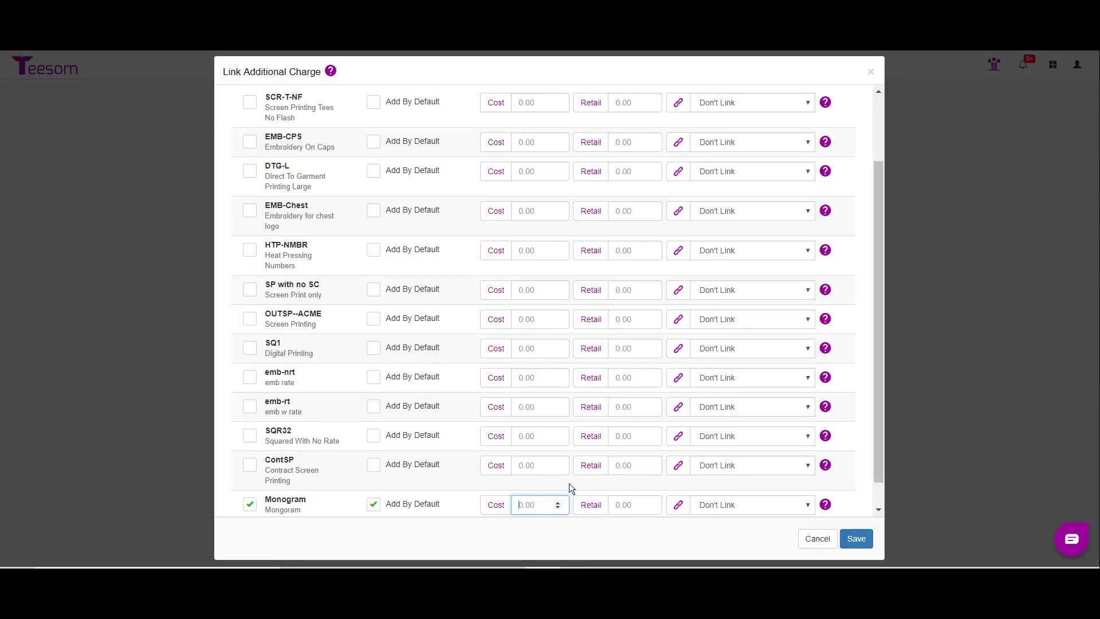
{"action": "type", "text": "1."}
{"action": "key", "text": "Tab"}
{"action": "type", "text": "2.00"}
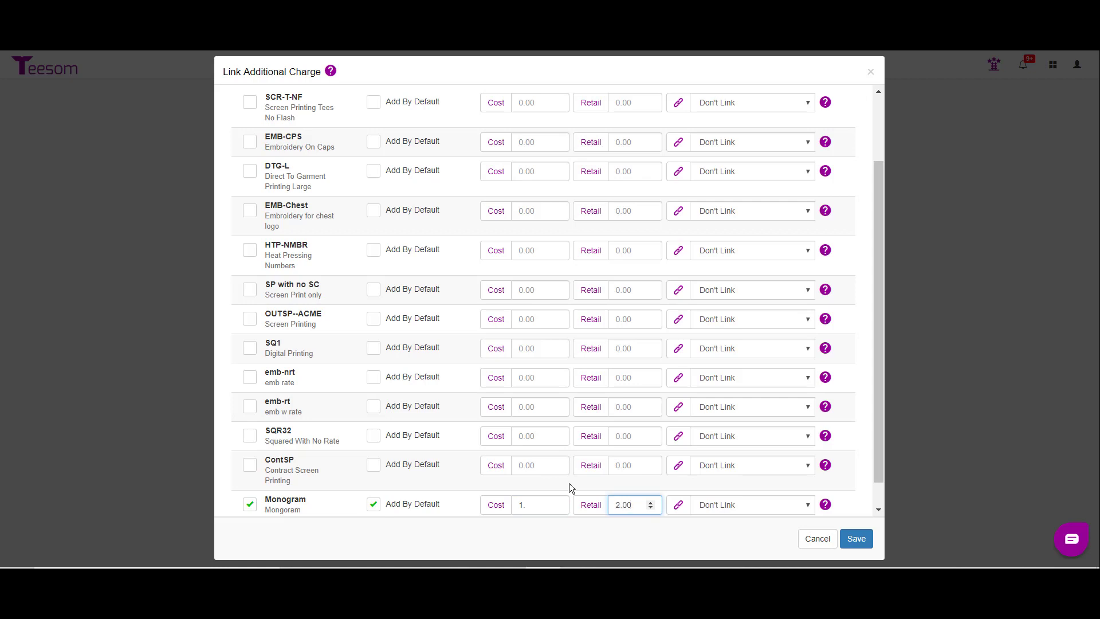
Step: Tie the Monogram charge link to Imprint Count, save it and close the additional charges list
{"action": "left_click", "coordinate": [806, 505]}
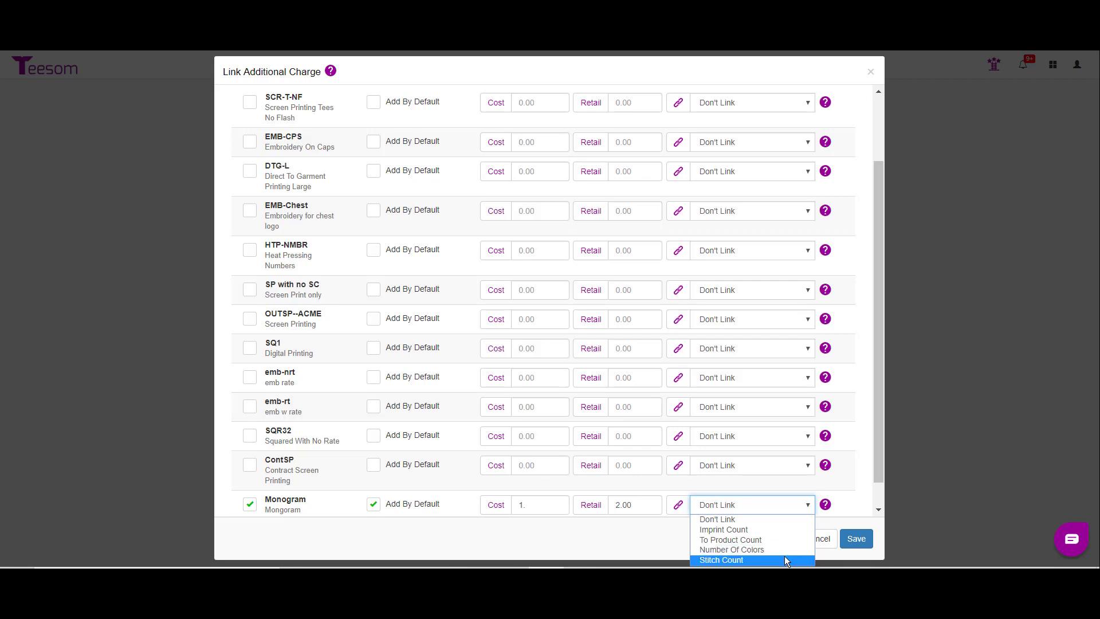
{"action": "left_click", "coordinate": [776, 530]}
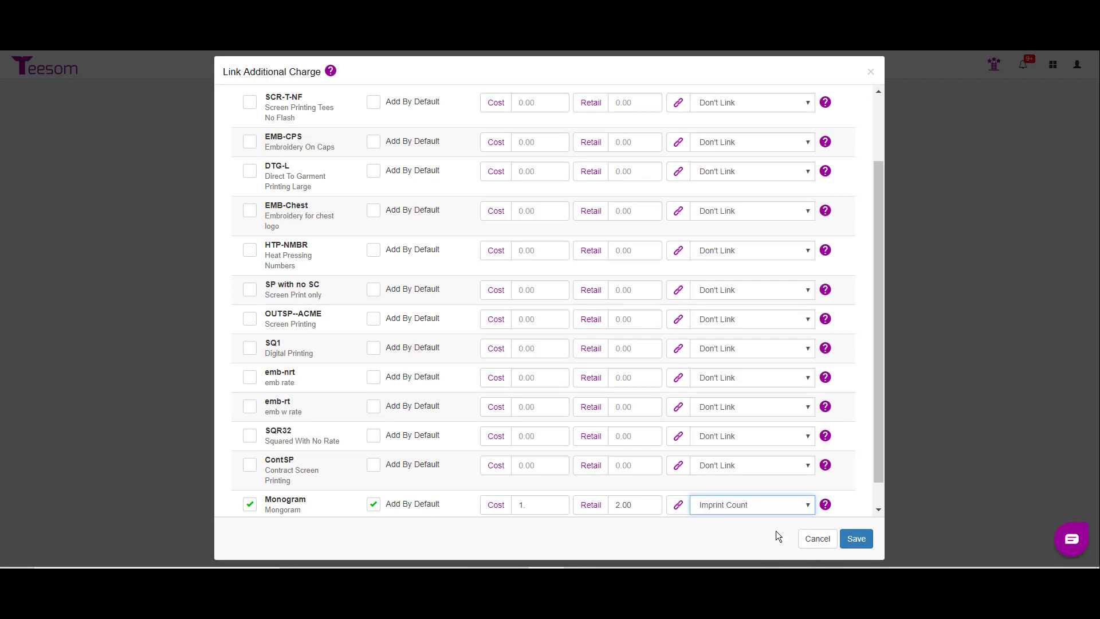
{"action": "left_click", "coordinate": [856, 539]}
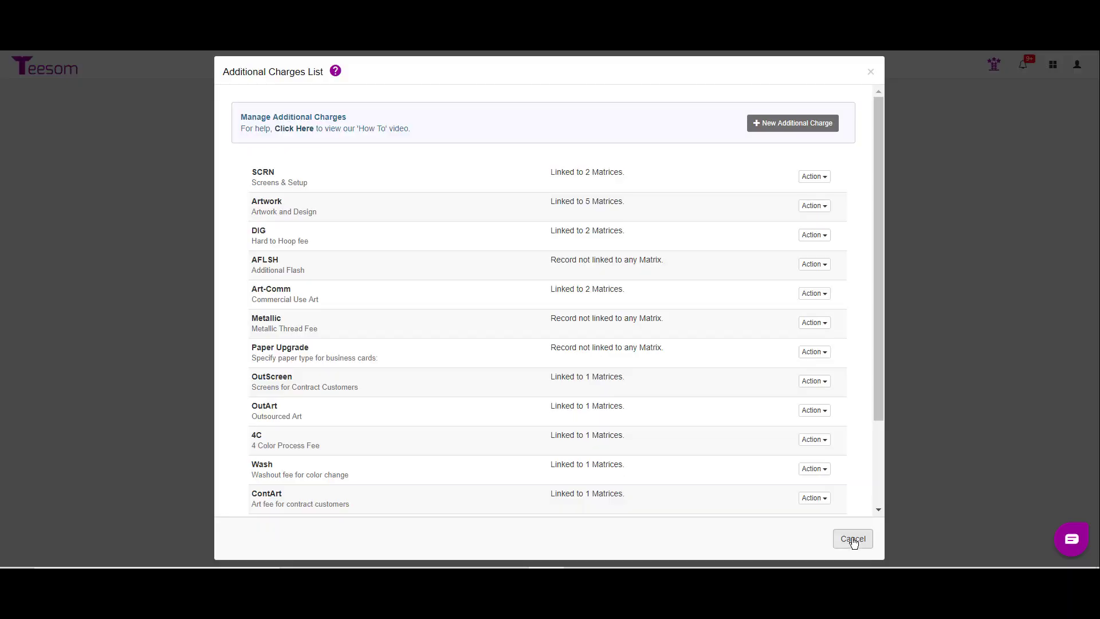
{"action": "left_click", "coordinate": [847, 537]}
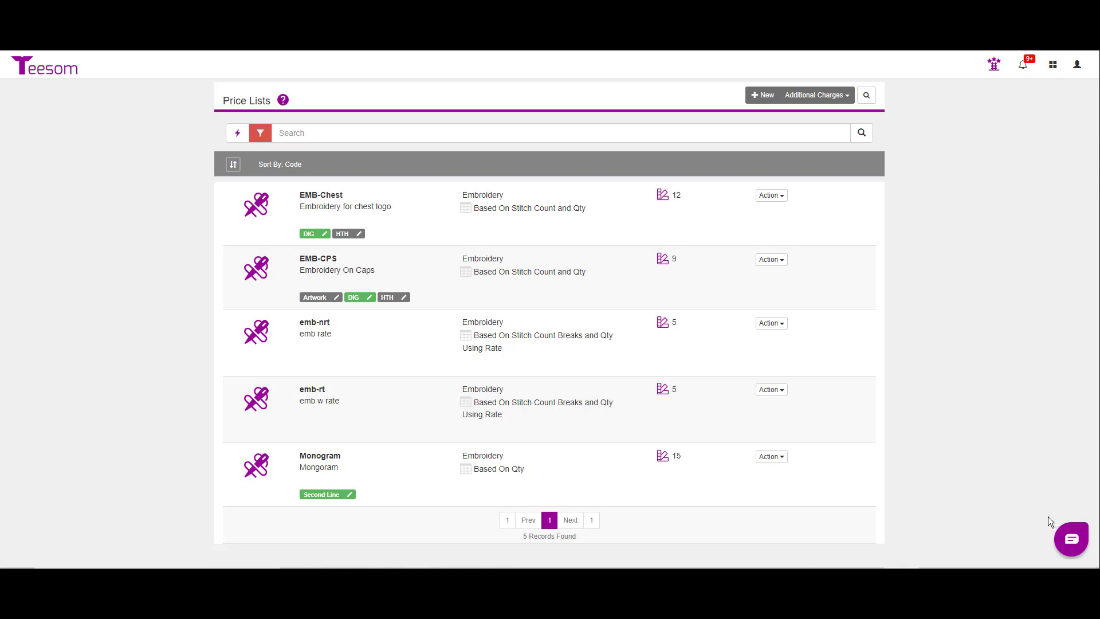
Step: Start a new price list with Embroidery as both its sales category and its decoration type
{"action": "left_click", "coordinate": [768, 96]}
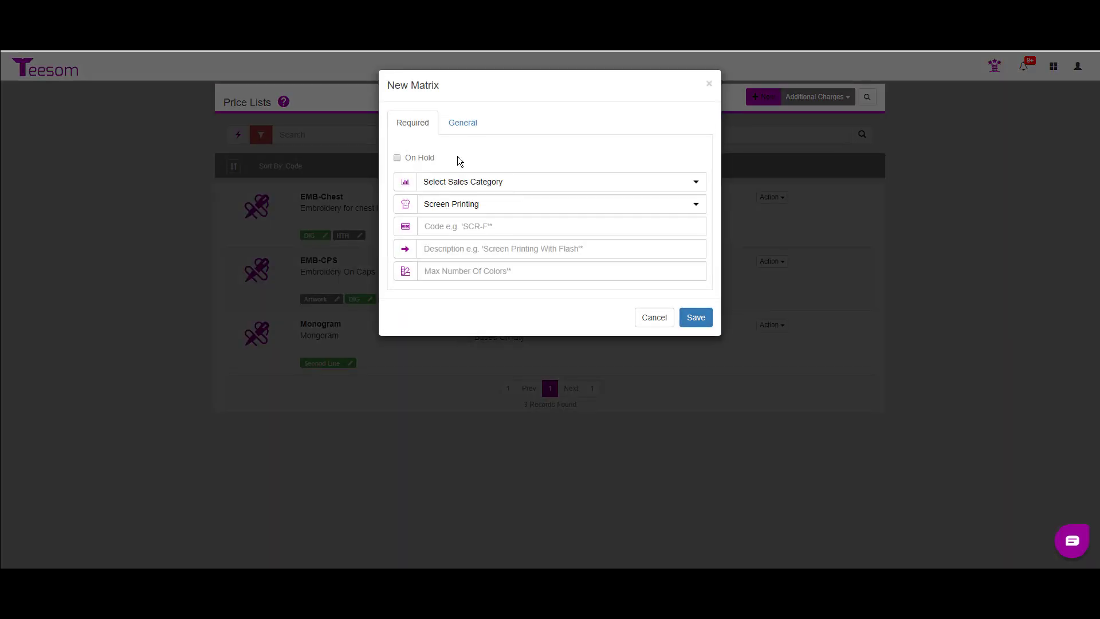
{"action": "left_click", "coordinate": [444, 182]}
{"action": "left_click", "coordinate": [443, 277]}
{"action": "left_click", "coordinate": [445, 207]}
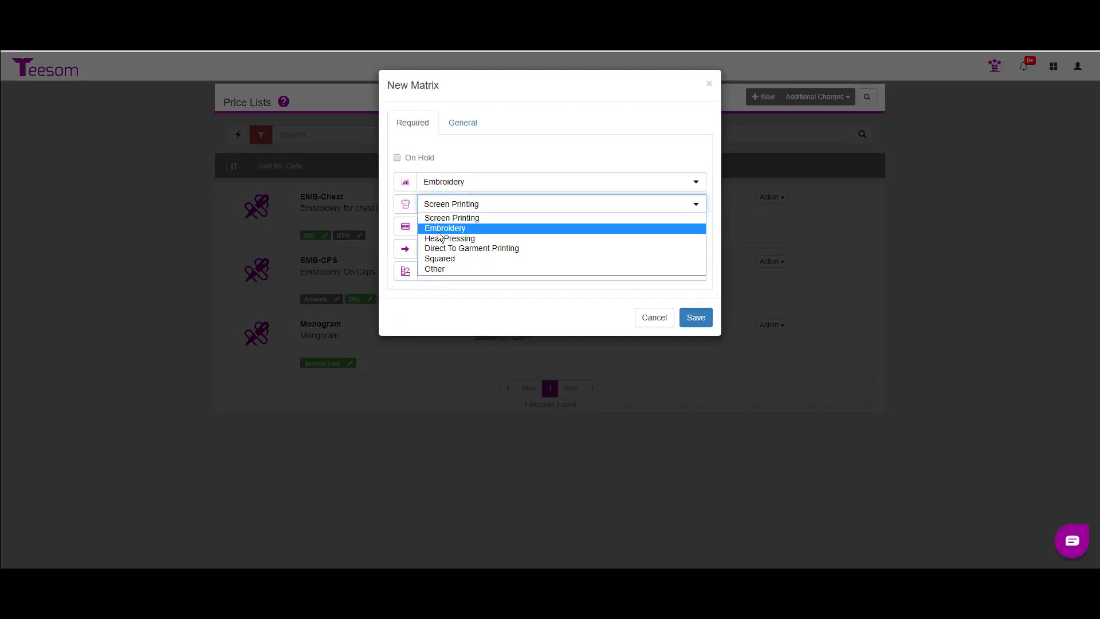
{"action": "left_click", "coordinate": [439, 229]}
Step: Give the new price list the code "Matrix" and description "Outsourced Matrix with per 1000"
{"action": "left_click", "coordinate": [441, 227]}
{"action": "type", "text": "Matr"}
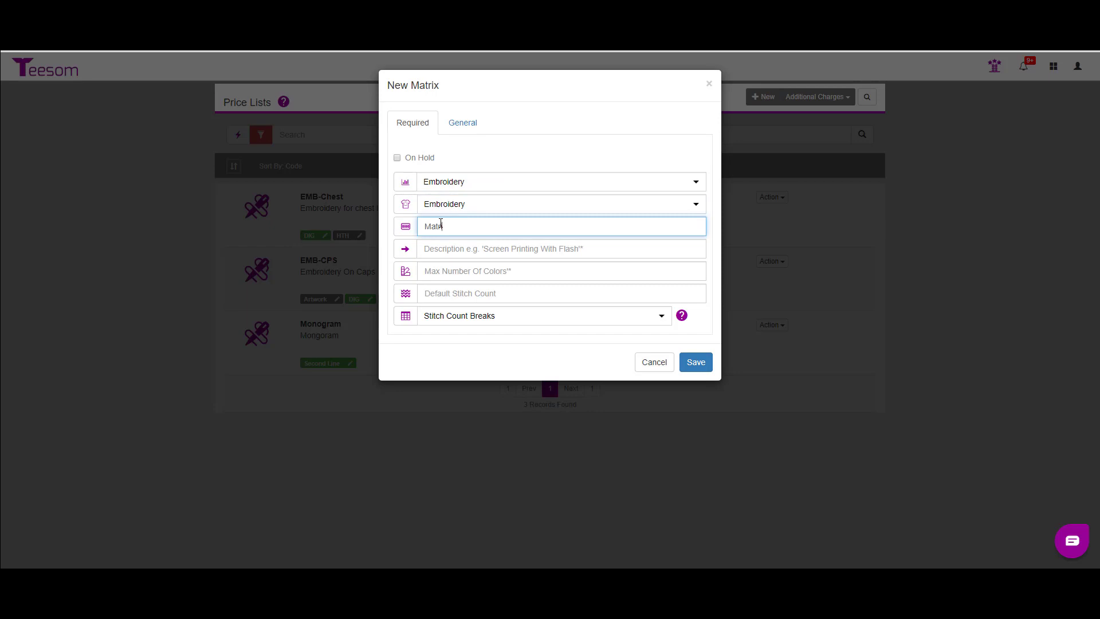
{"action": "type", "text": "ix"}
{"action": "key", "text": "Tab"}
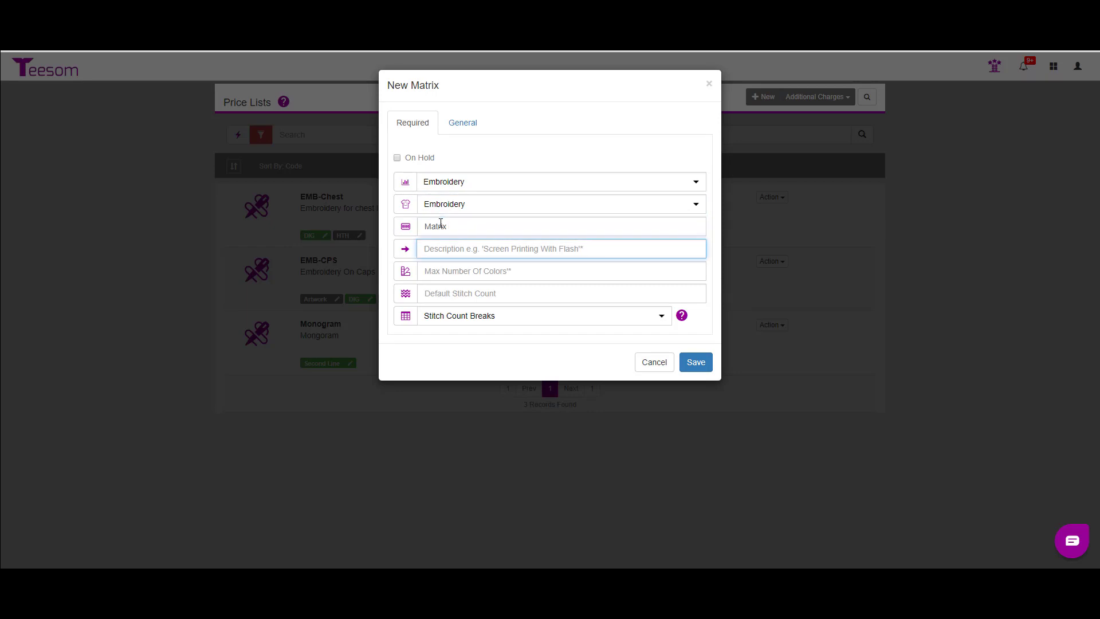
{"action": "type", "text": "Outsourced "}
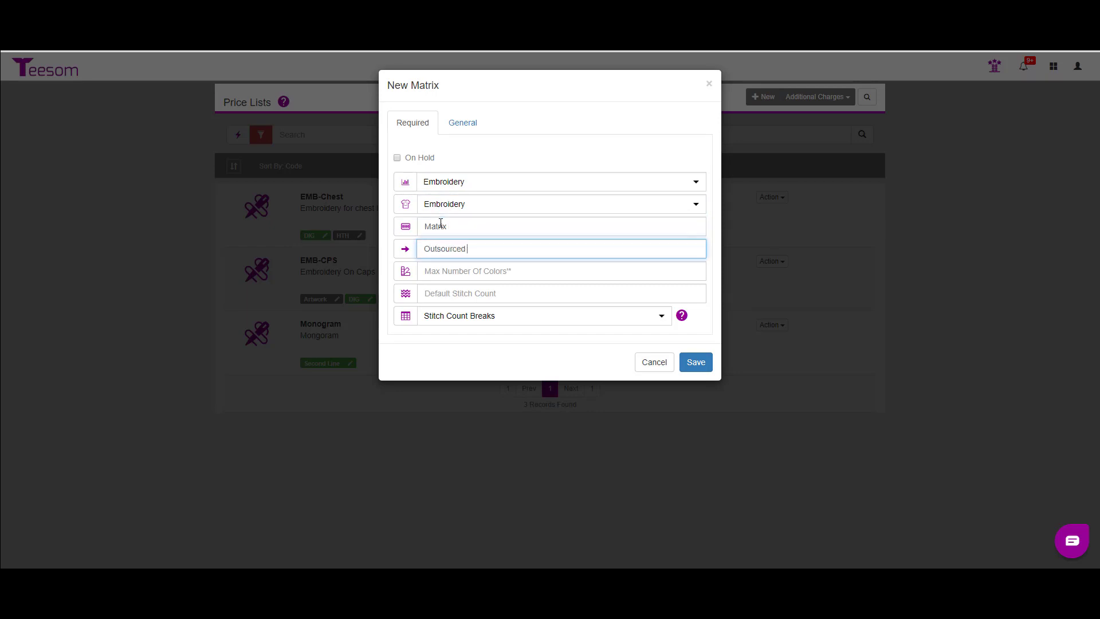
{"action": "type", "text": "Matrix with per 1000"}
{"action": "key", "text": "Tab"}
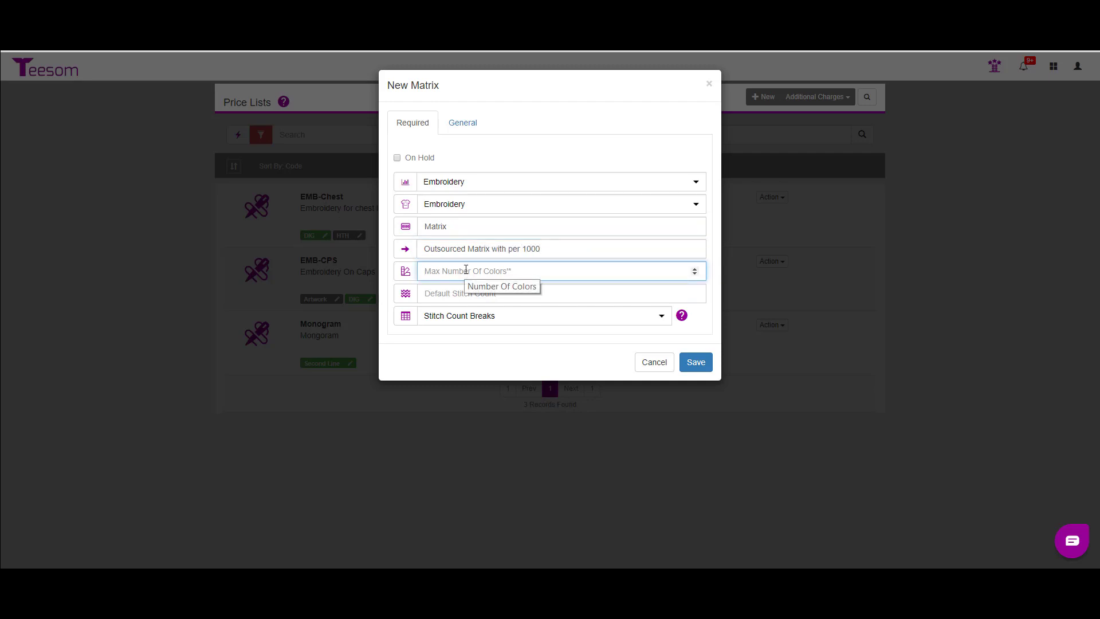
Step: Set the maximum number of colors to 6, the default stitch count to 7500 and the pricing basis to Stitch Count Breaks
{"action": "type", "text": "6"}
{"action": "key", "text": "Tab"}
{"action": "type", "text": "7500"}
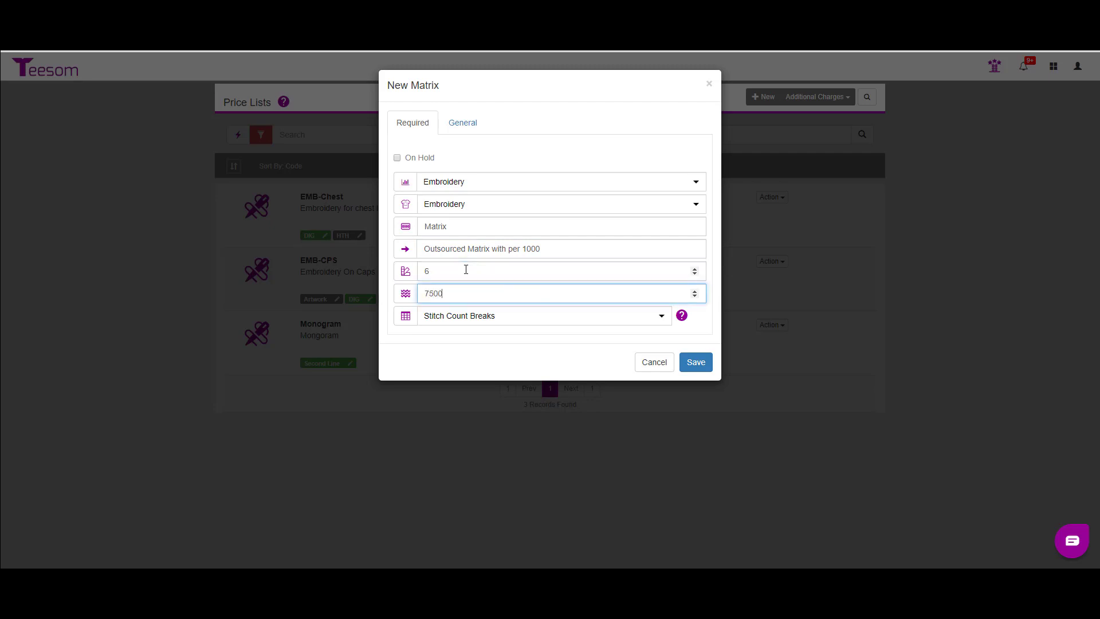
{"action": "left_click", "coordinate": [474, 316]}
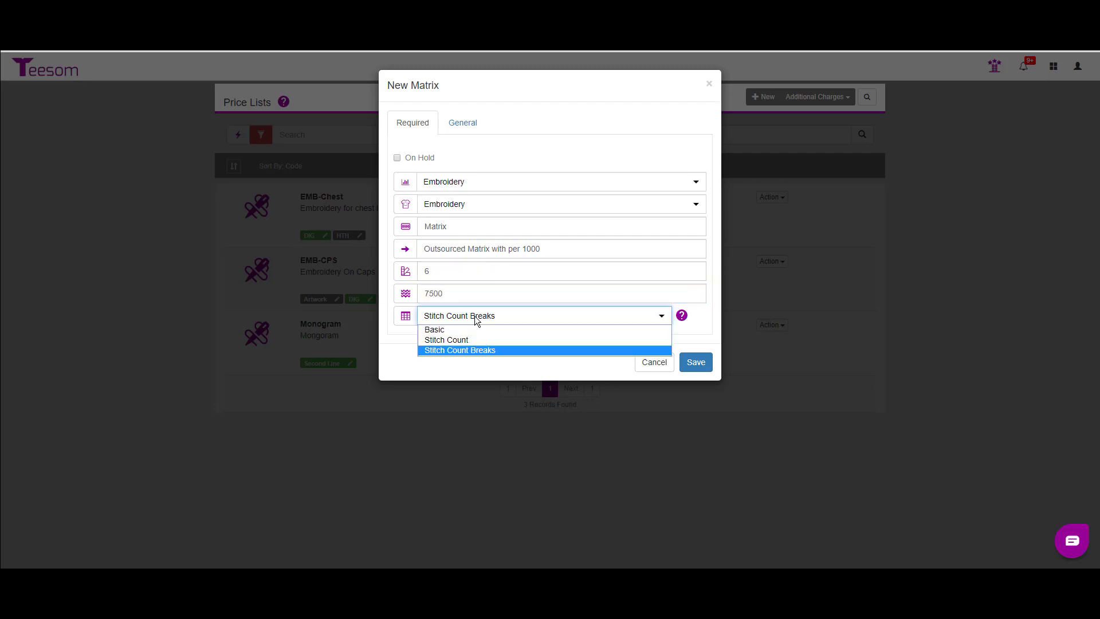
{"action": "left_click", "coordinate": [469, 352]}
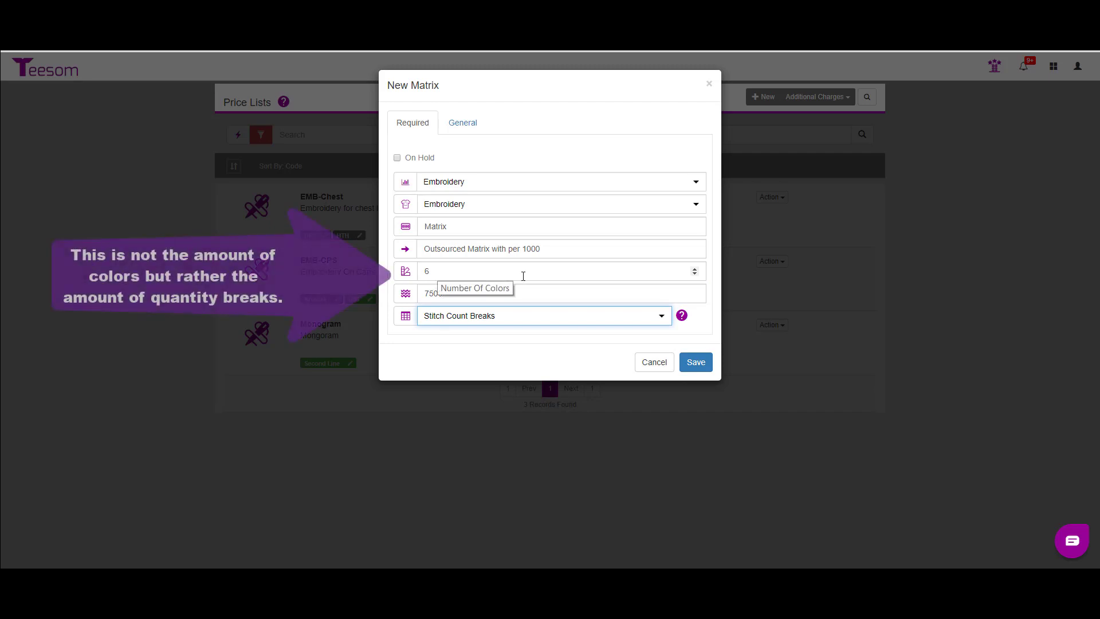
Step: Assign All Night Embroidery in the general settings and save the new Matrix price list
{"action": "left_click", "coordinate": [460, 124]}
{"action": "left_click", "coordinate": [458, 150]}
{"action": "left_click", "coordinate": [476, 185]}
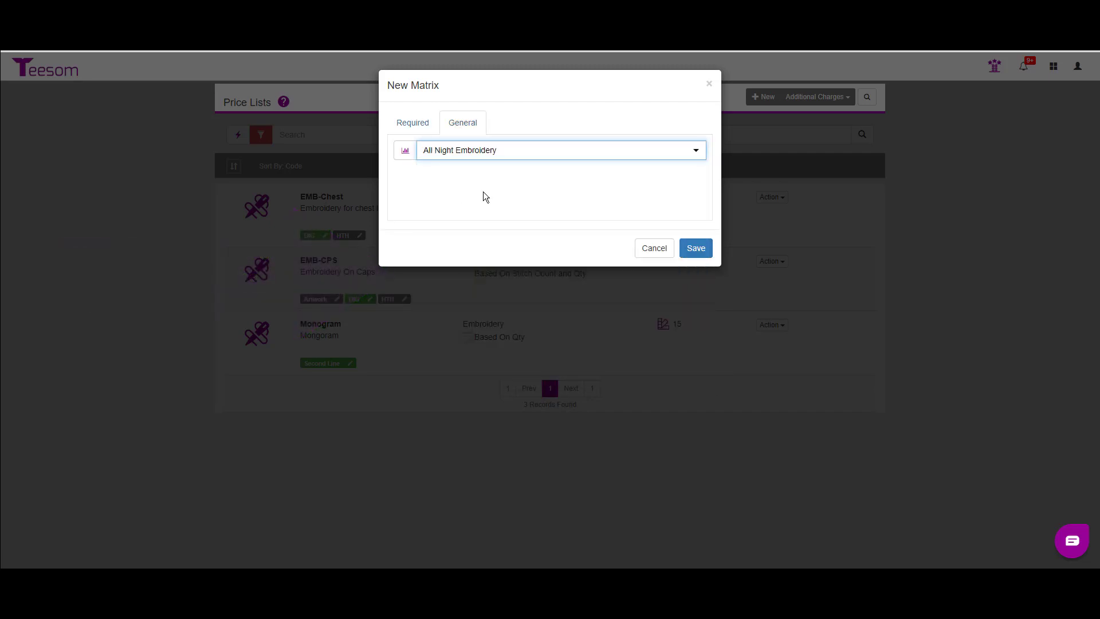
{"action": "left_click", "coordinate": [695, 248]}
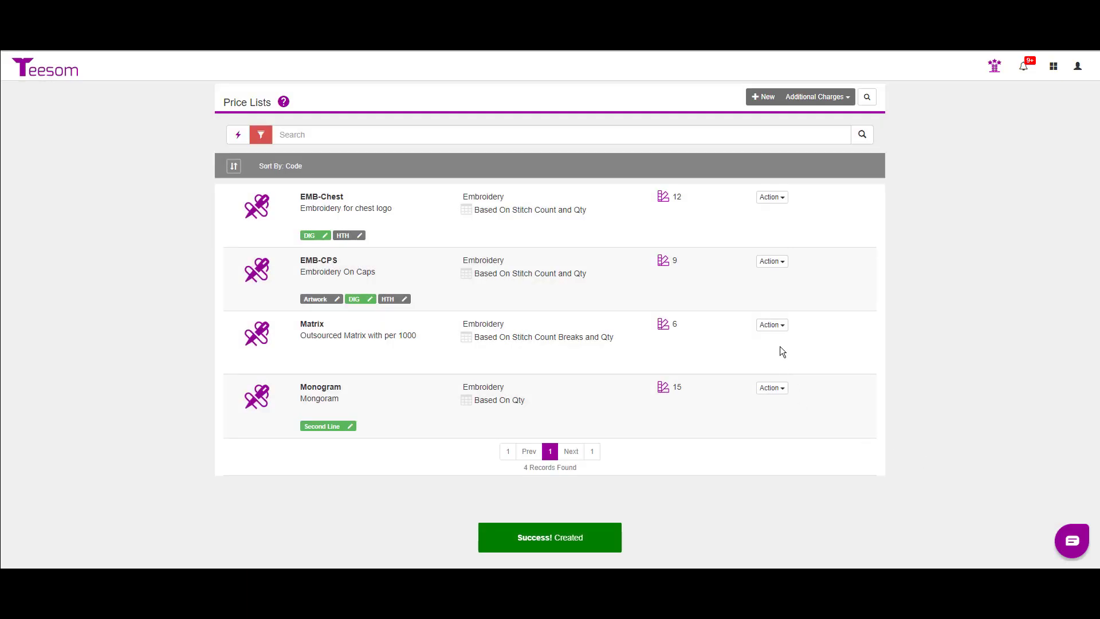
Step: Export the cost table of the Matrix price list as a CSV file
{"action": "left_click", "coordinate": [772, 325]}
{"action": "left_click", "coordinate": [722, 372]}
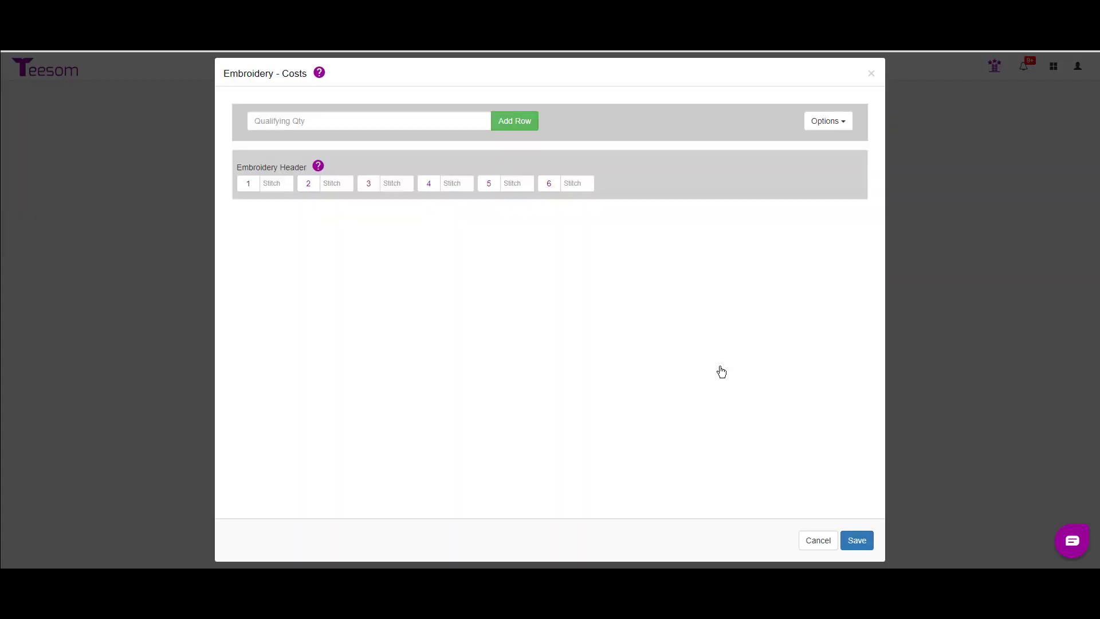
{"action": "left_click", "coordinate": [827, 120]}
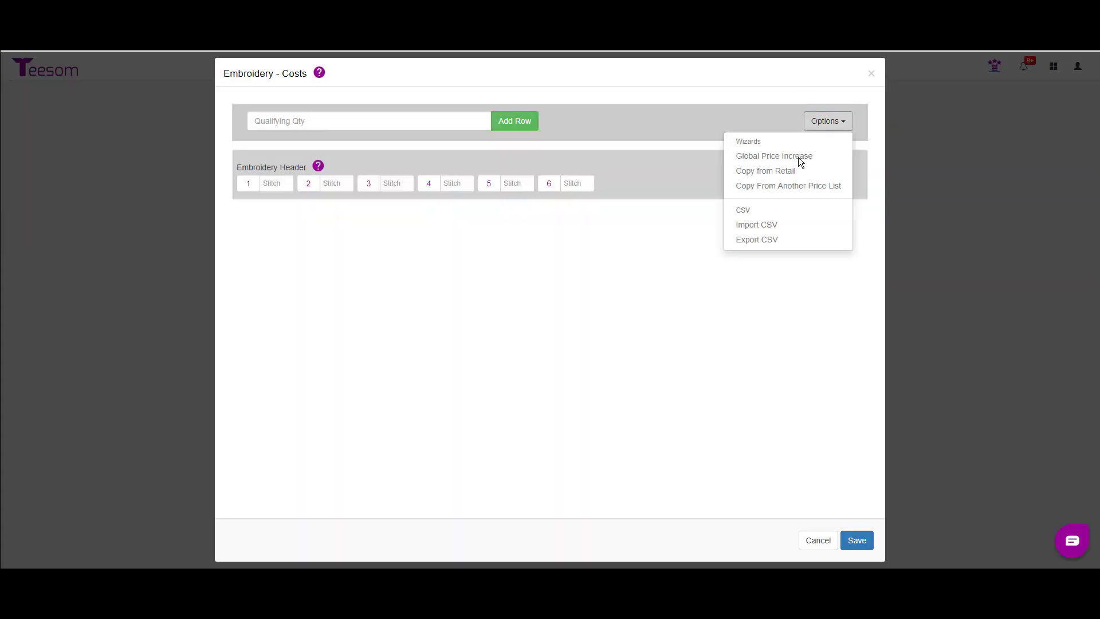
{"action": "left_click", "coordinate": [761, 239]}
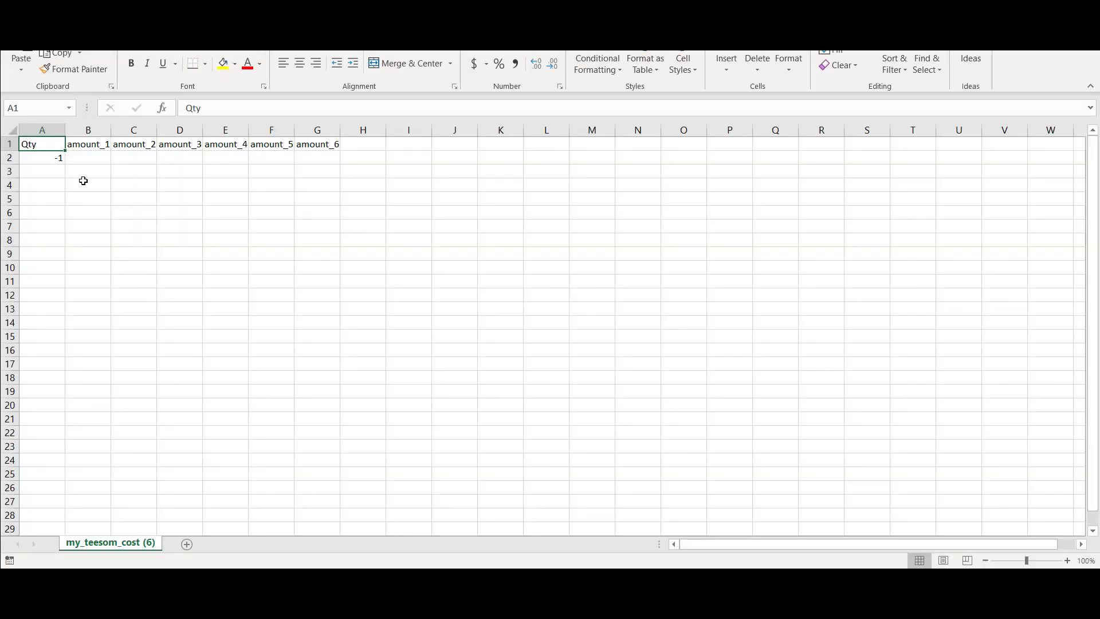
Step: In the exported CSV in Excel, enter stitch breaks 0 in B2 and 5000 in C2
{"action": "type", "text": "0"}
{"action": "key", "text": "Tab"}
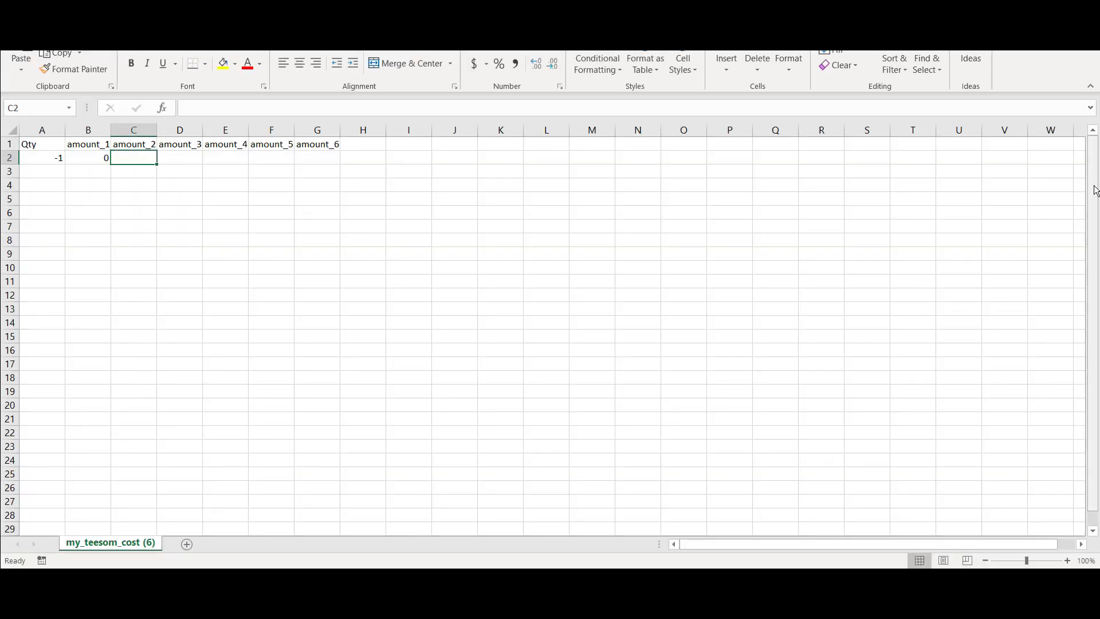
{"action": "type", "text": "5000"}
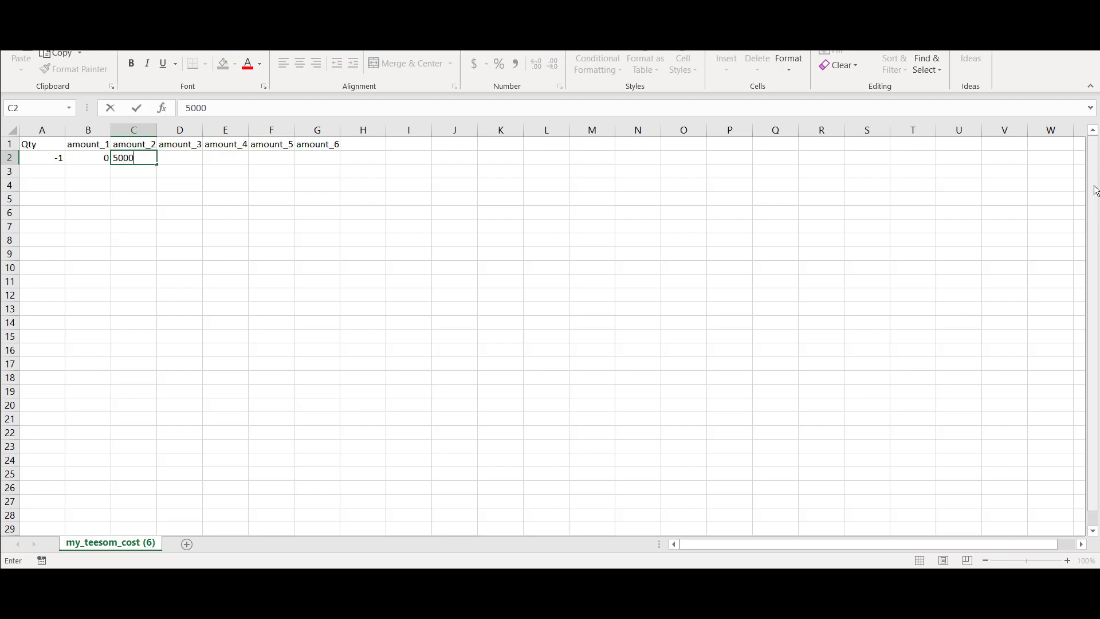
{"action": "key", "text": "Tab"}
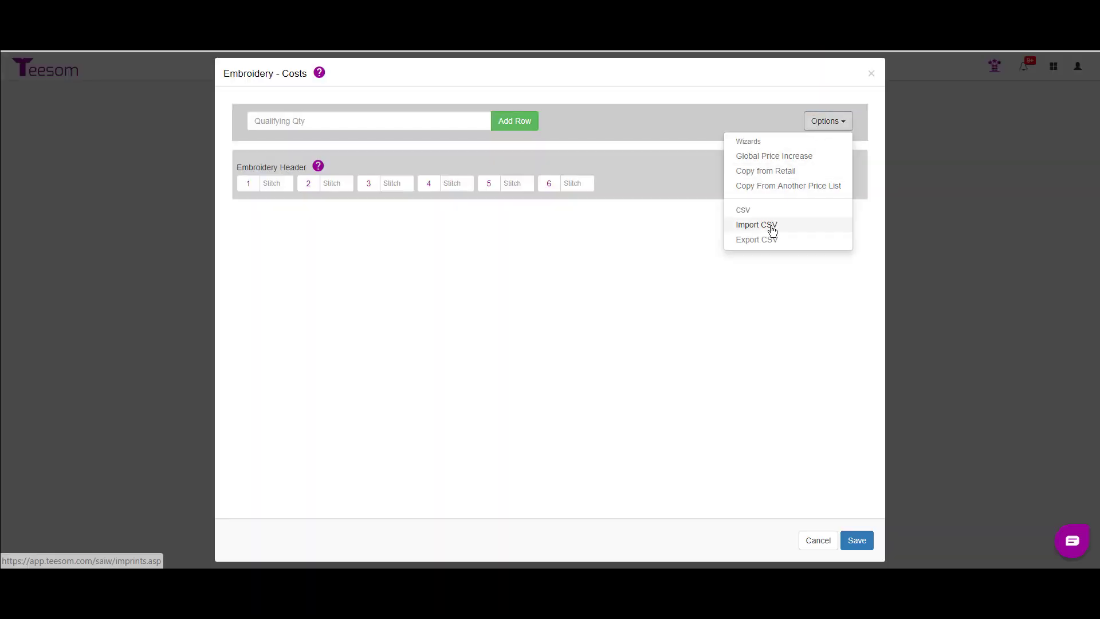
Step: Back in Teesom, import "my_teesom emb.csv" from the Desktop into Matrix's cost table
{"action": "left_click", "coordinate": [768, 226]}
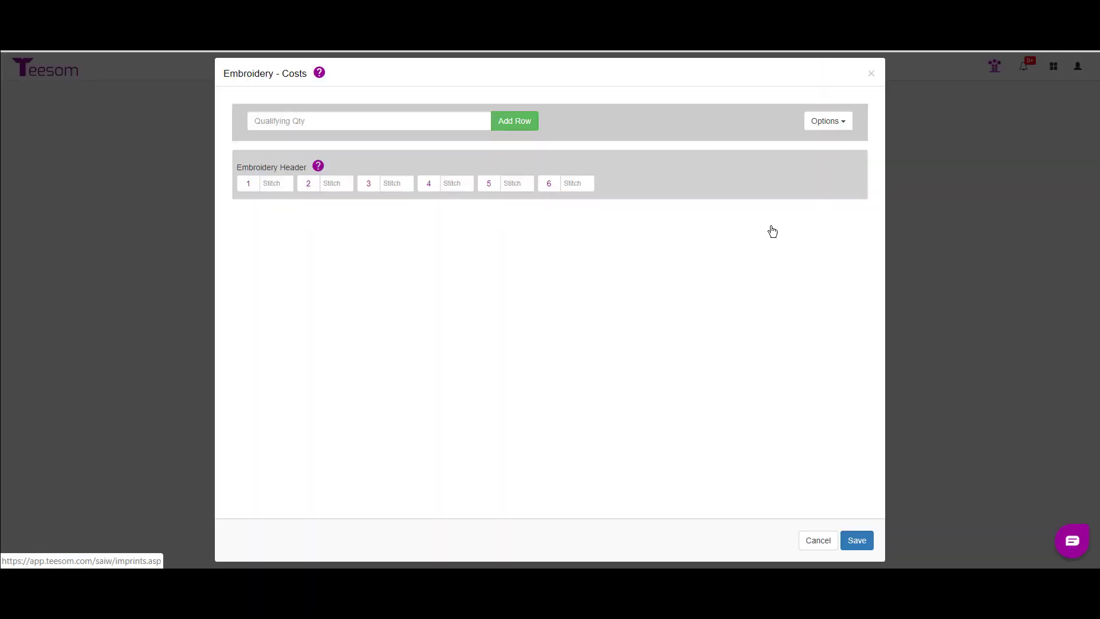
{"action": "scroll", "coordinate": [305, 320], "scroll_direction": "down", "scroll_amount": 5}
{"action": "left_click", "coordinate": [336, 377]}
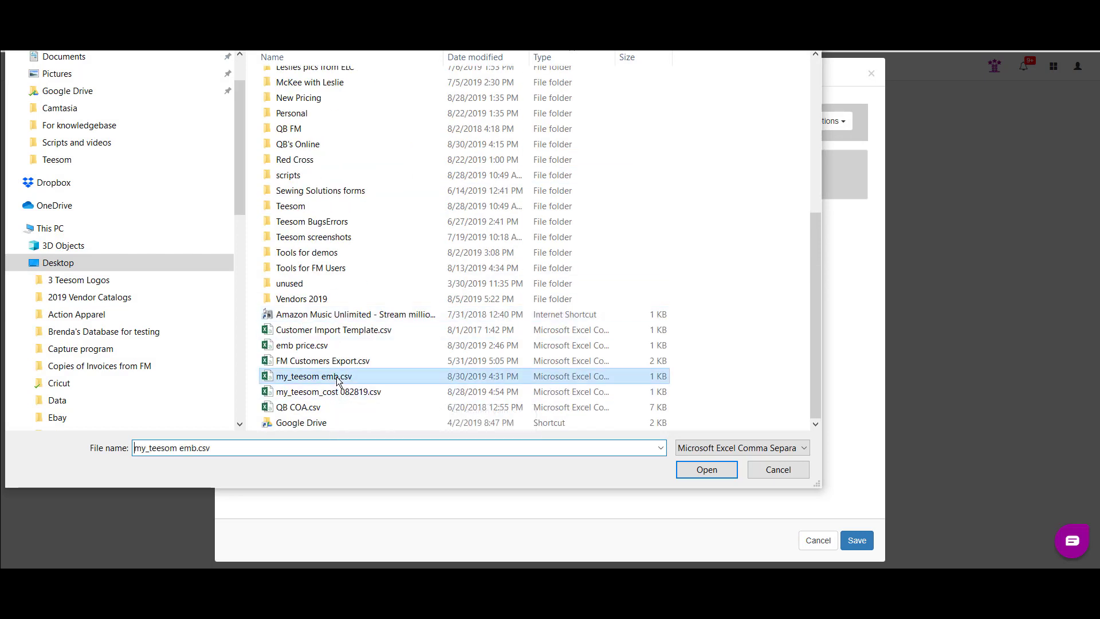
{"action": "left_click", "coordinate": [681, 470]}
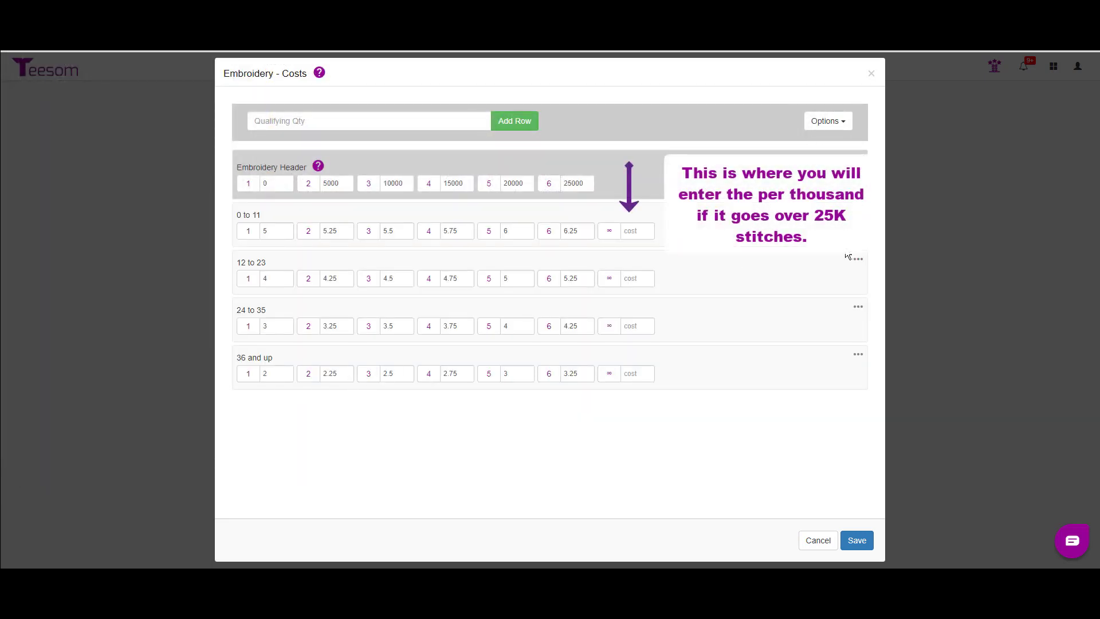
Step: Enter over-limit costs of 1.00, 0.75, 0.50 and 0.25 for the four quantity rows from lowest to highest, and save the cost table
{"action": "left_click", "coordinate": [631, 231]}
{"action": "type", "text": "1.00"}
{"action": "left_click", "coordinate": [633, 274]}
{"action": "type", "text": ".75"}
{"action": "left_click", "coordinate": [631, 325]}
{"action": "type", "text": ".50"}
{"action": "left_click", "coordinate": [629, 374]}
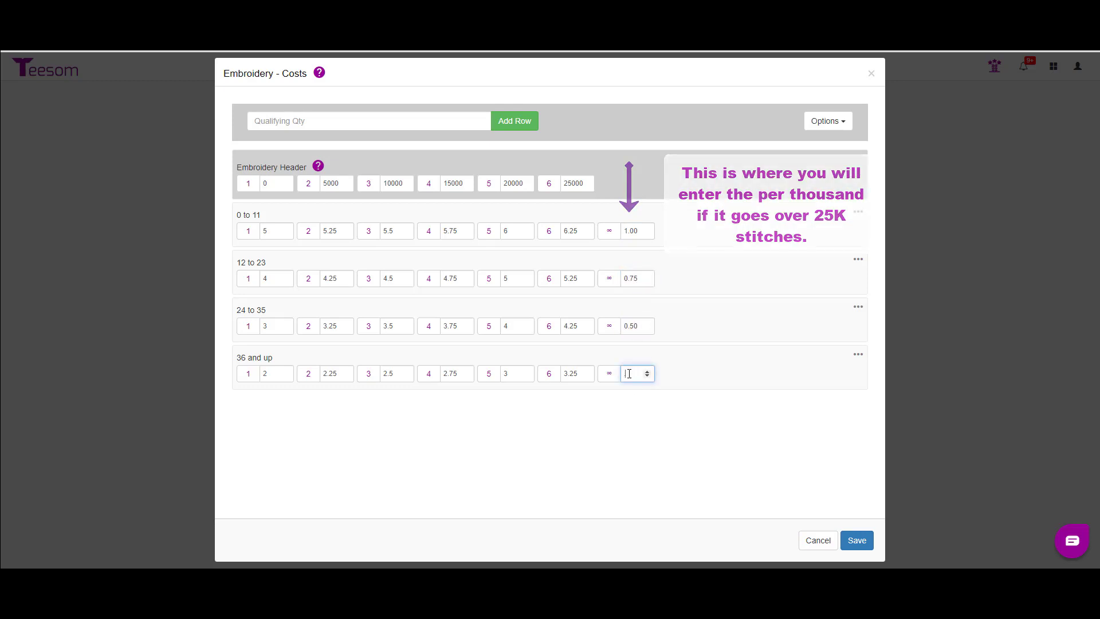
{"action": "type", "text": ".25"}
{"action": "left_click", "coordinate": [853, 540]}
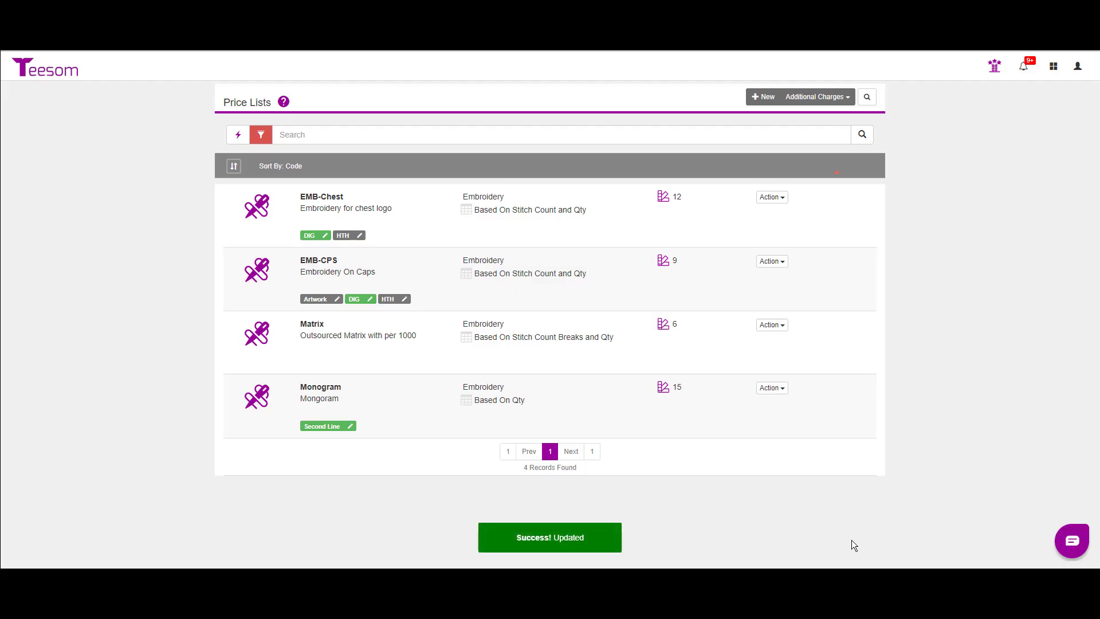
Step: Fill the Matrix price list's retail table by copying its values from the cost table
{"action": "left_click", "coordinate": [768, 332]}
{"action": "left_click", "coordinate": [695, 384]}
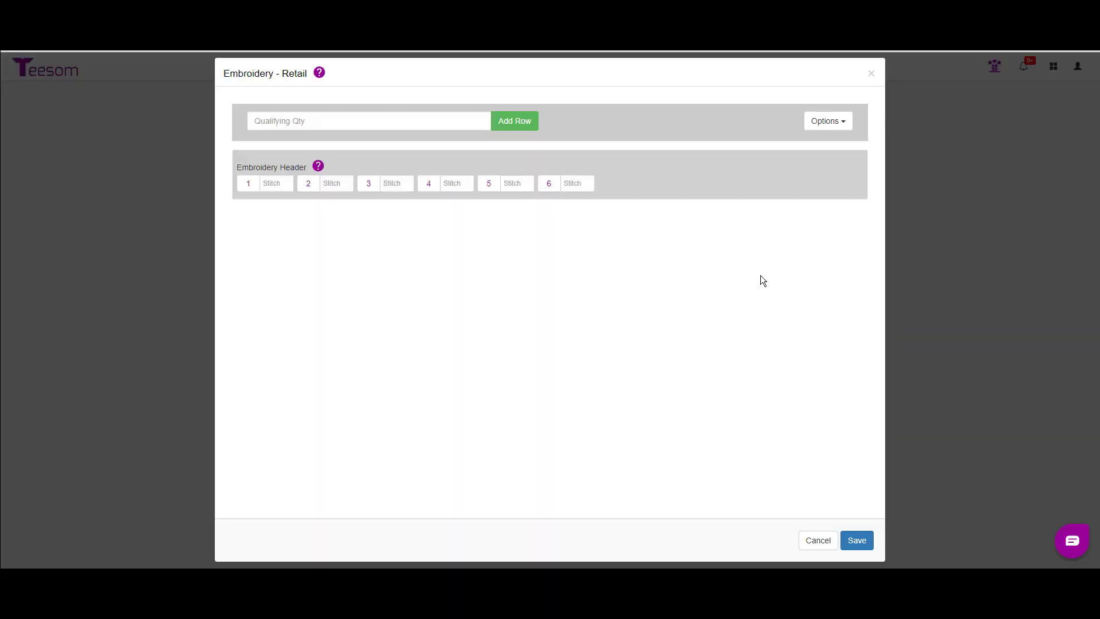
{"action": "left_click", "coordinate": [829, 123]}
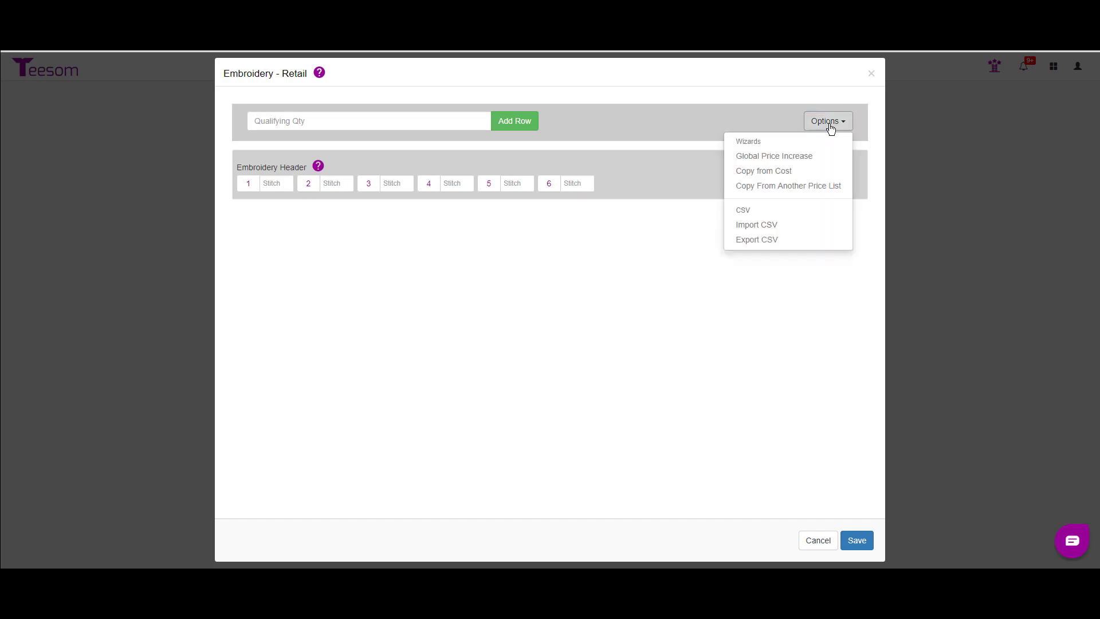
{"action": "left_click", "coordinate": [787, 172]}
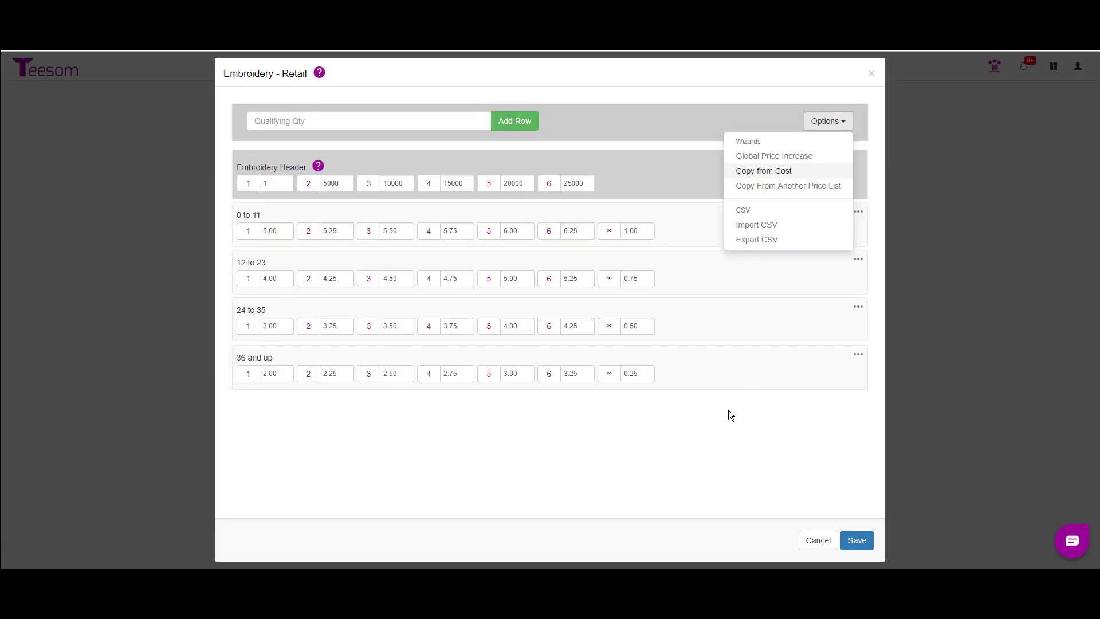
Step: Apply a global price increase of 3.00 to all of Matrix's retail prices and save the retail table
{"action": "left_click", "coordinate": [765, 156]}
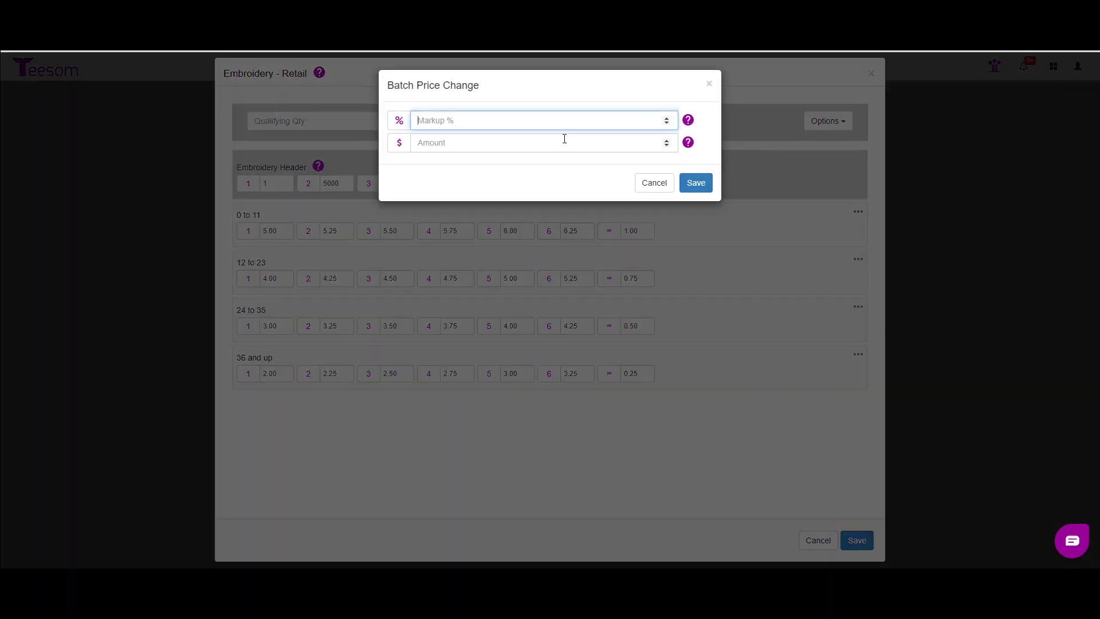
{"action": "left_click", "coordinate": [457, 143]}
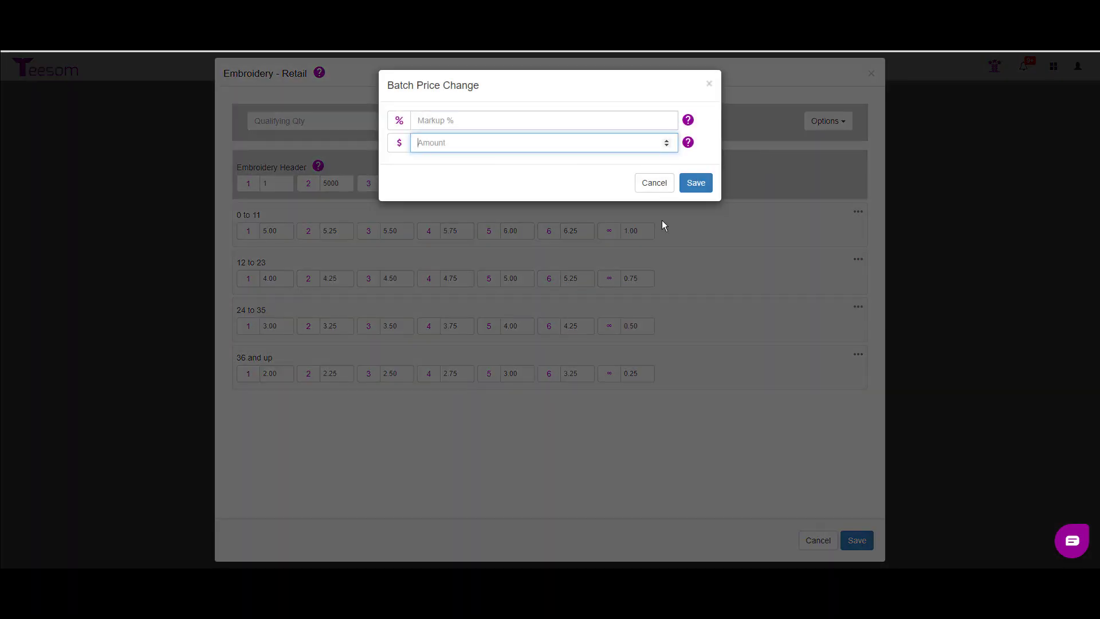
{"action": "type", "text": "3.00"}
{"action": "left_click", "coordinate": [695, 184]}
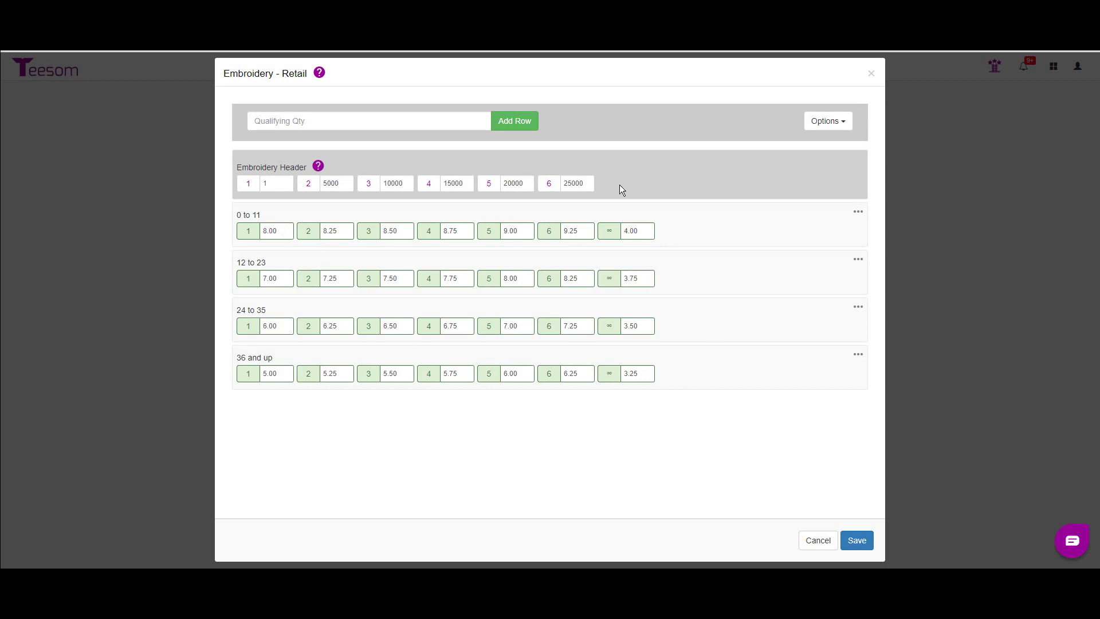
{"action": "left_click", "coordinate": [857, 541]}
Step: Start a new additional charge in the Embroidery sales category with code "Digitizing Out" and description "Outsourced digitizing"
{"action": "left_click", "coordinate": [796, 98]}
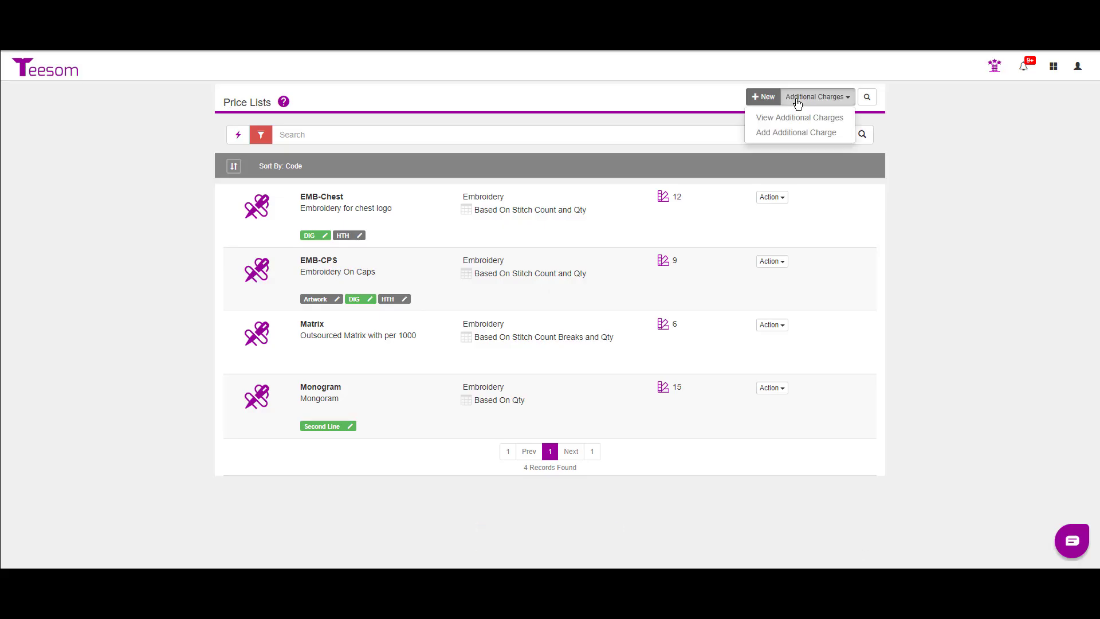
{"action": "left_click", "coordinate": [794, 134]}
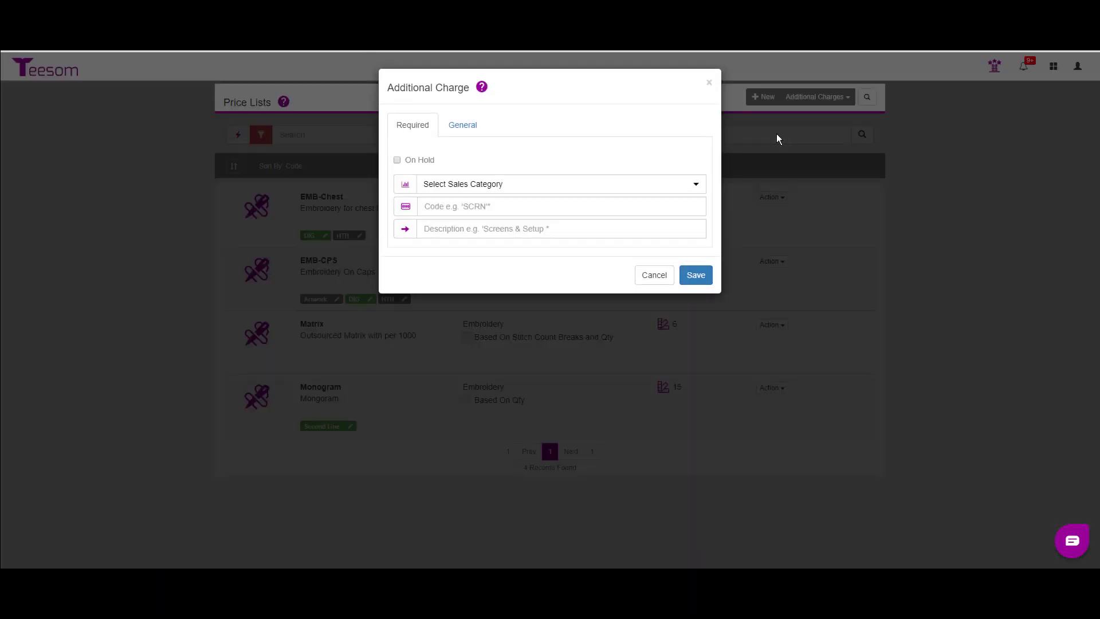
{"action": "left_click", "coordinate": [472, 187]}
{"action": "left_click", "coordinate": [450, 277]}
{"action": "left_click", "coordinate": [446, 205]}
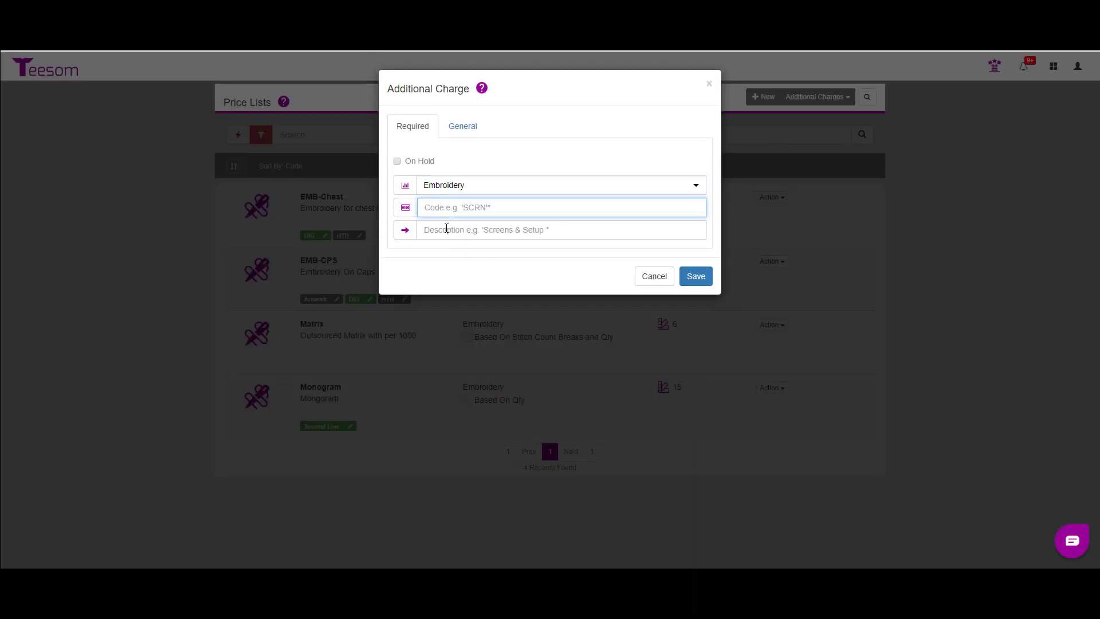
{"action": "type", "text": "Digitizing Out"}
{"action": "left_click", "coordinate": [446, 228]}
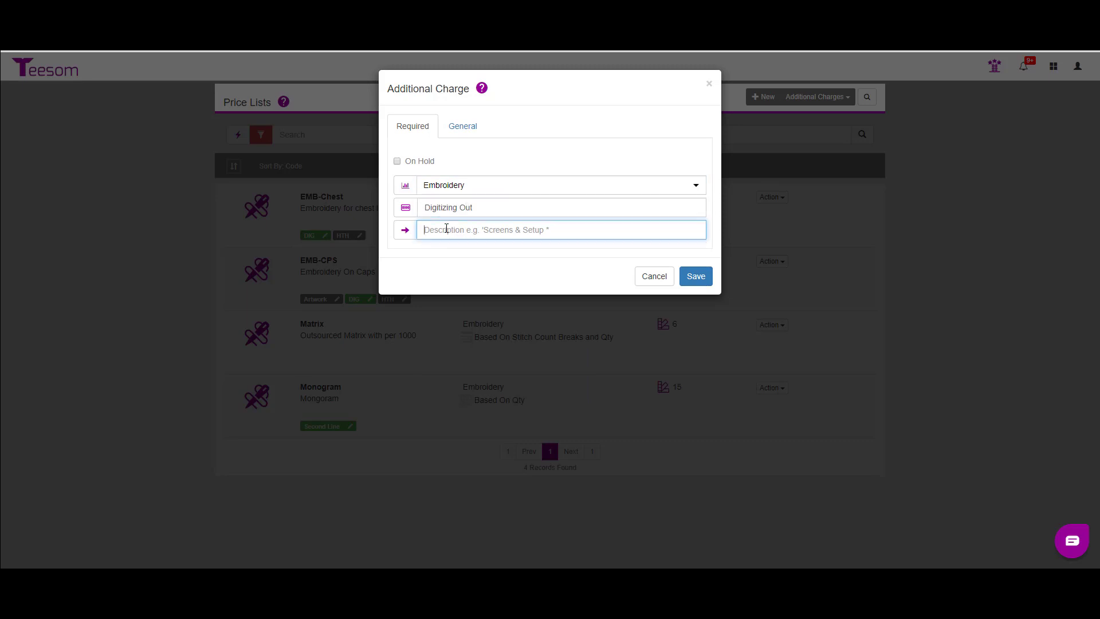
{"action": "type", "text": "Outsourced "}
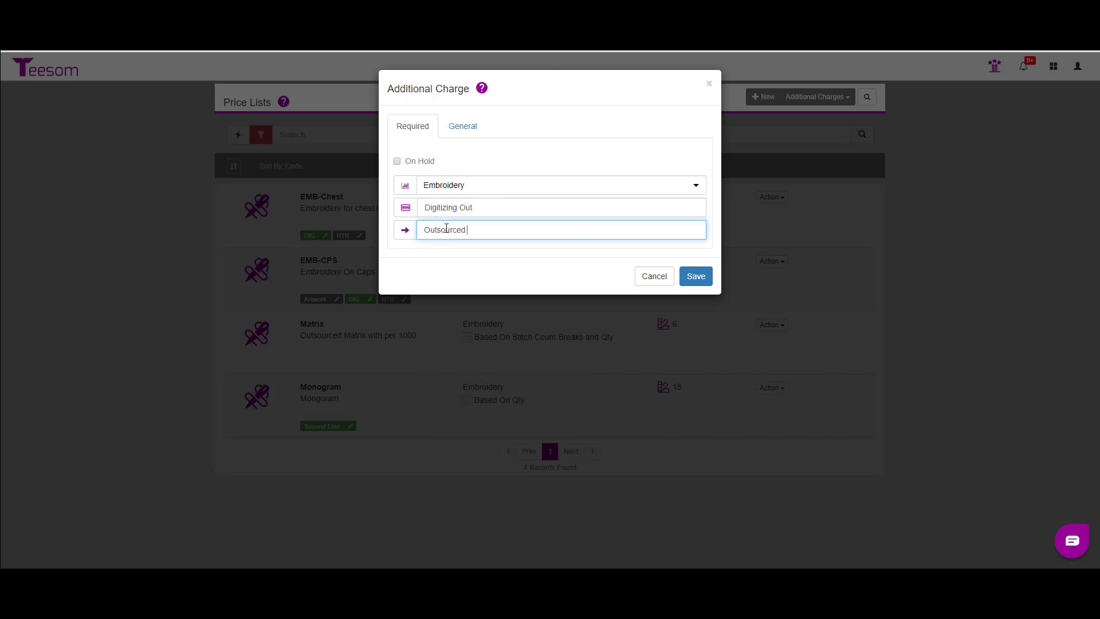
{"action": "type", "text": "digitizing"}
Step: Assign All Night Embroidery to the Digitizing Out charge in its general settings and save the charge
{"action": "left_click", "coordinate": [464, 130]}
{"action": "left_click", "coordinate": [476, 159]}
{"action": "left_click", "coordinate": [470, 184]}
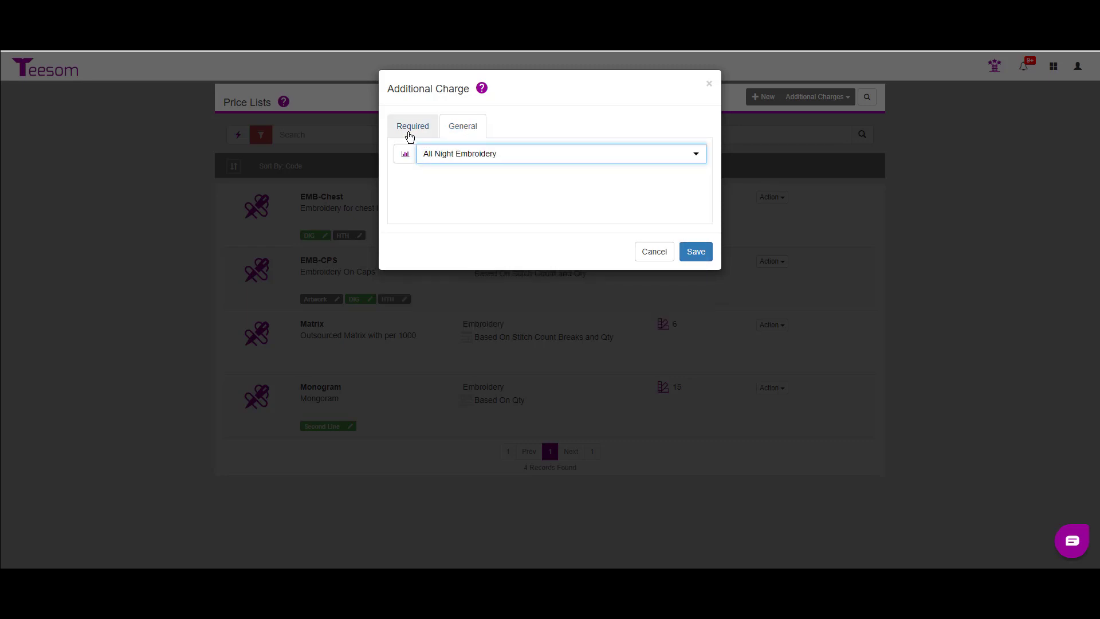
{"action": "left_click", "coordinate": [412, 130]}
{"action": "left_click", "coordinate": [697, 278]}
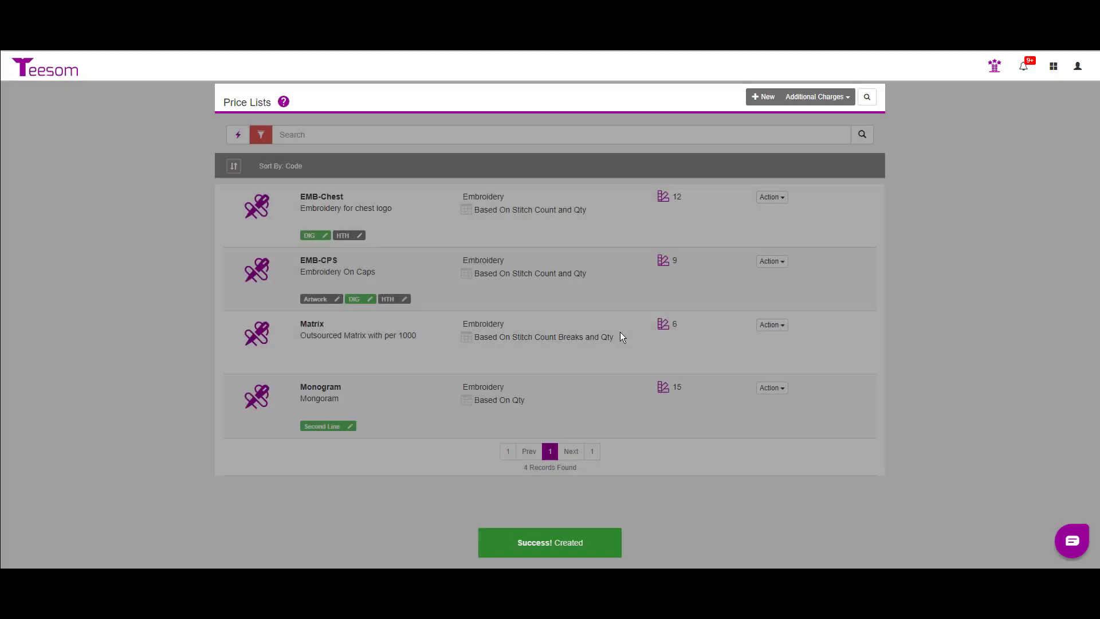
Step: Link Digitizing Out to the Matrix price list, added by default, with cost 20.00, retail 50.00 and no quantity link; save and close the charges list
{"action": "scroll", "coordinate": [513, 444], "scroll_direction": "down", "scroll_amount": 3}
{"action": "left_click", "coordinate": [250, 466]}
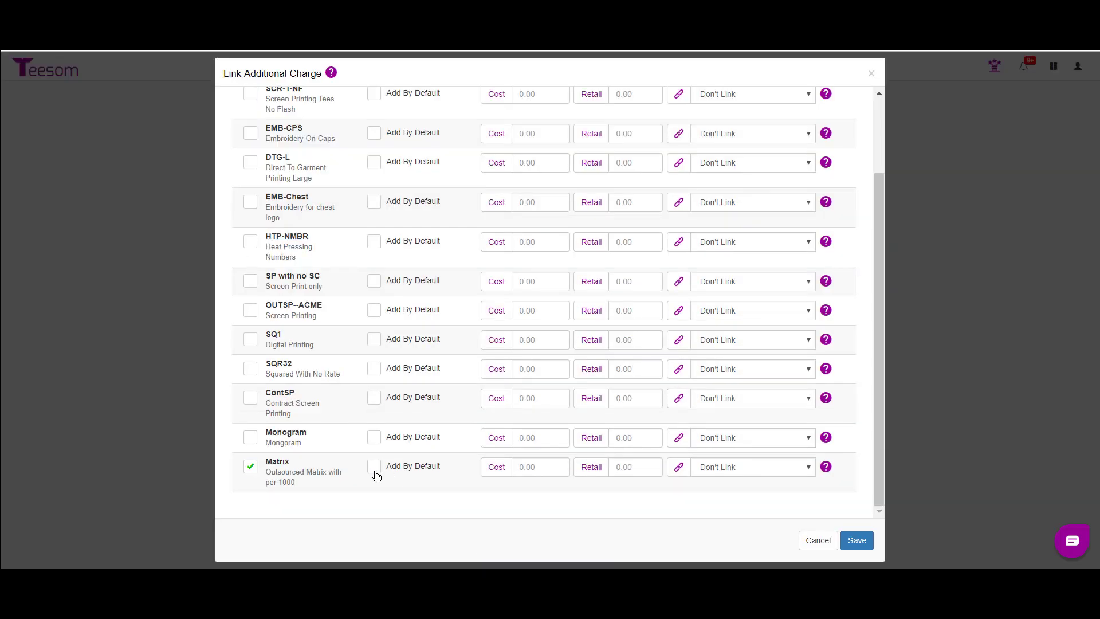
{"action": "left_click", "coordinate": [374, 467]}
{"action": "key", "text": "Tab"}
{"action": "type", "text": "20.00"}
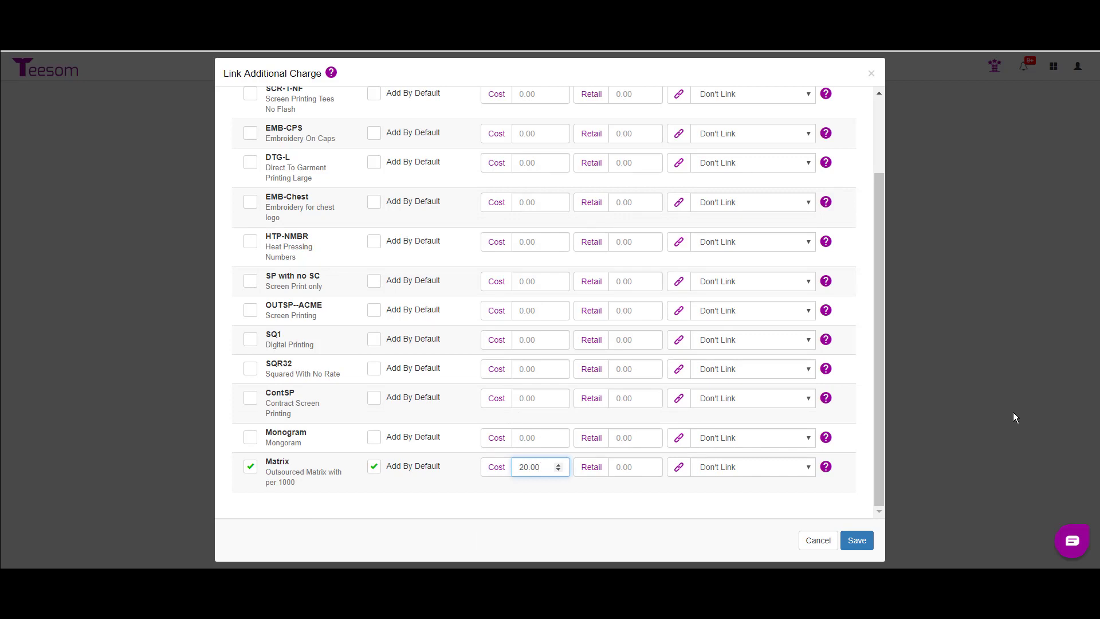
{"action": "key", "text": "Tab"}
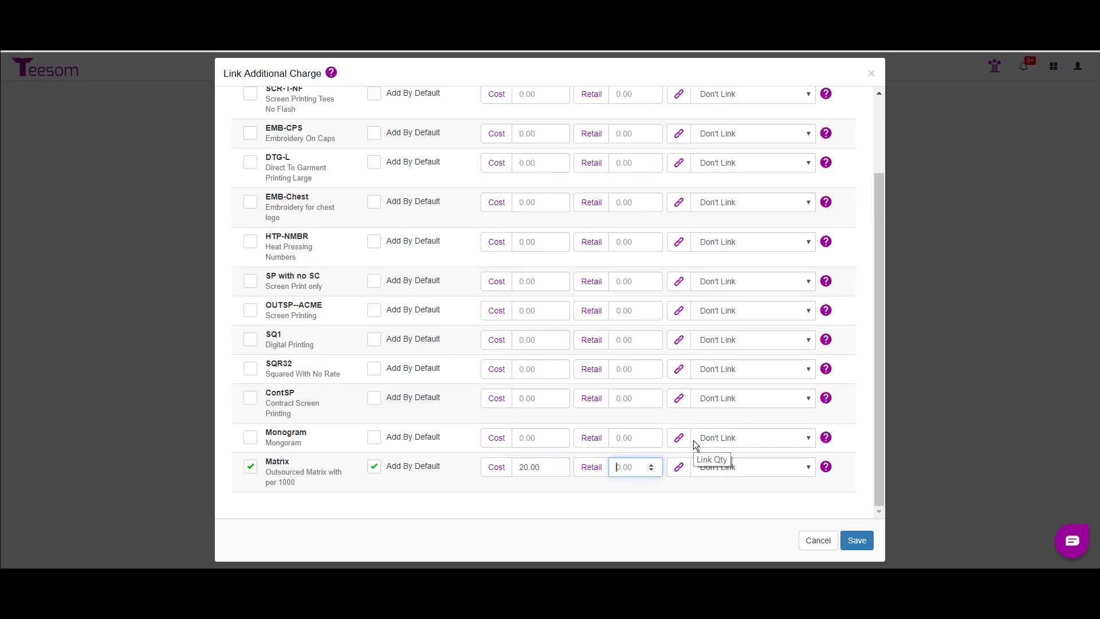
{"action": "type", "text": "50.00"}
{"action": "left_click", "coordinate": [724, 468]}
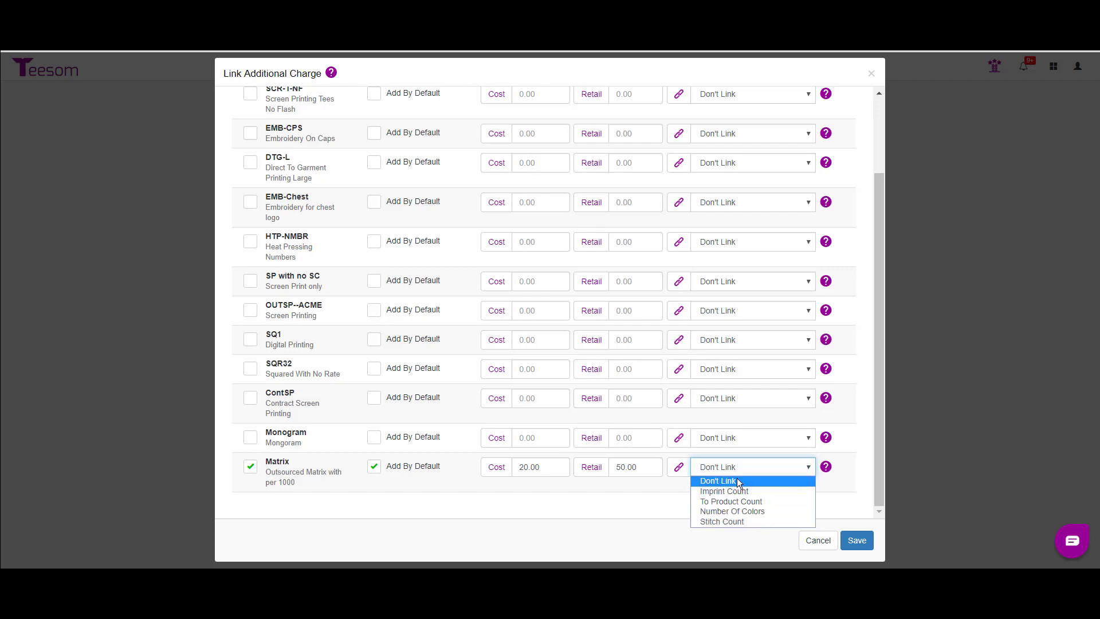
{"action": "left_click", "coordinate": [739, 481]}
{"action": "left_click", "coordinate": [857, 540]}
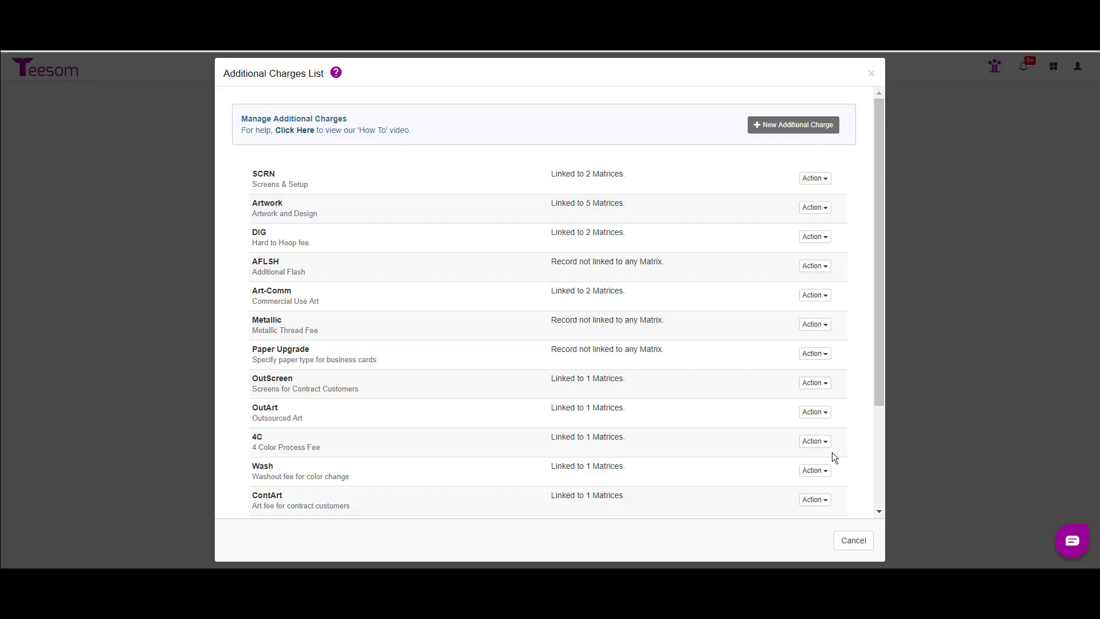
{"action": "left_click", "coordinate": [852, 542]}
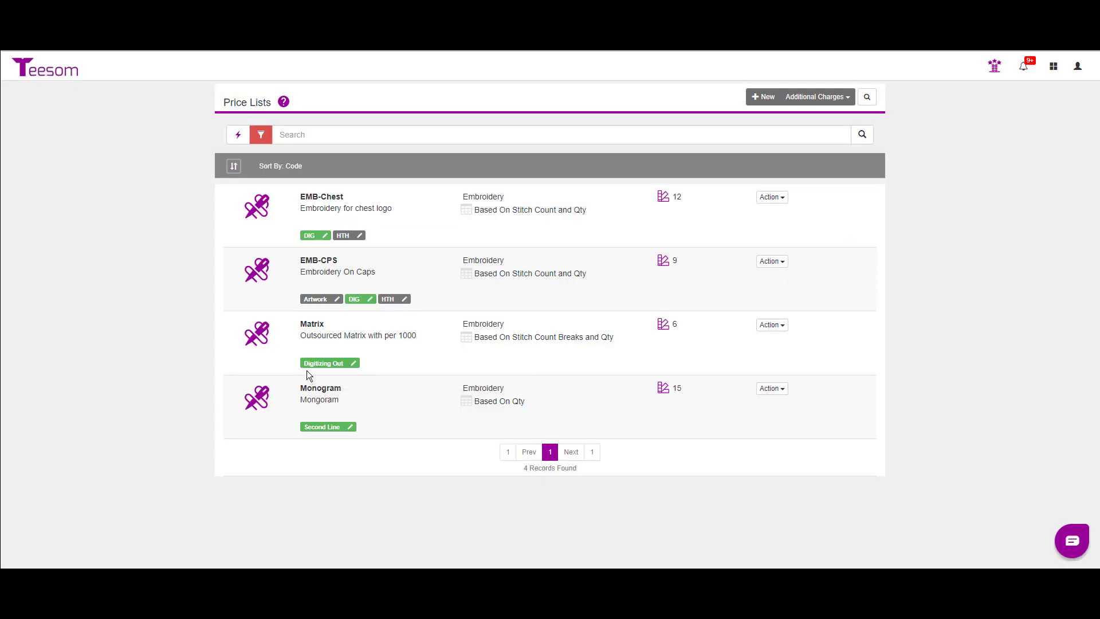
Step: Link the existing Metallic additional charge to the Matrix price list and save the link
{"action": "left_click", "coordinate": [766, 332]}
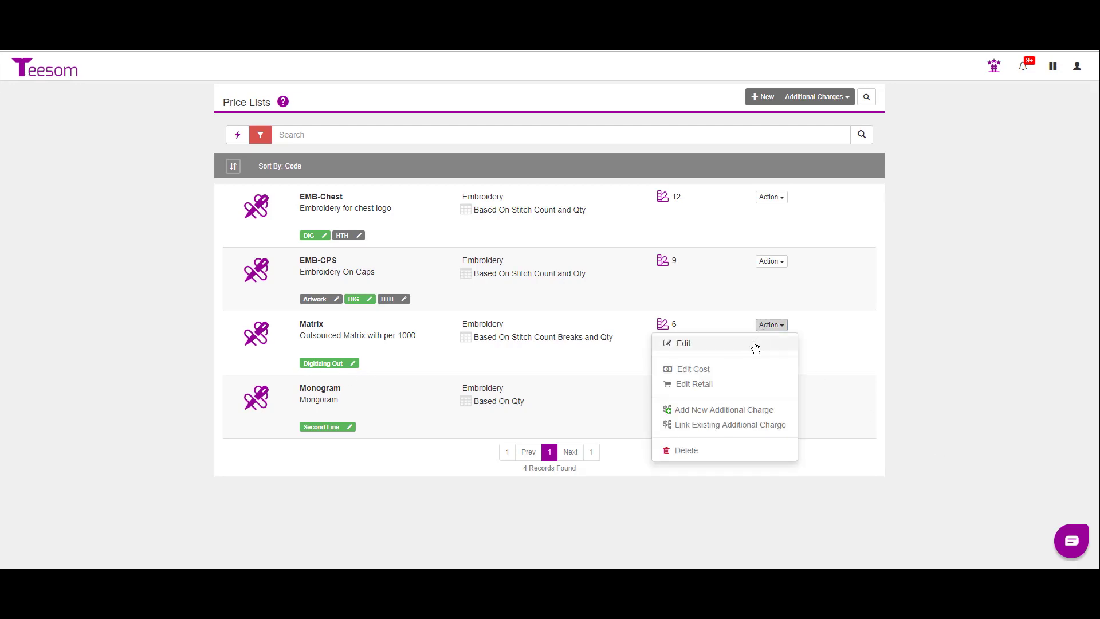
{"action": "left_click", "coordinate": [724, 425]}
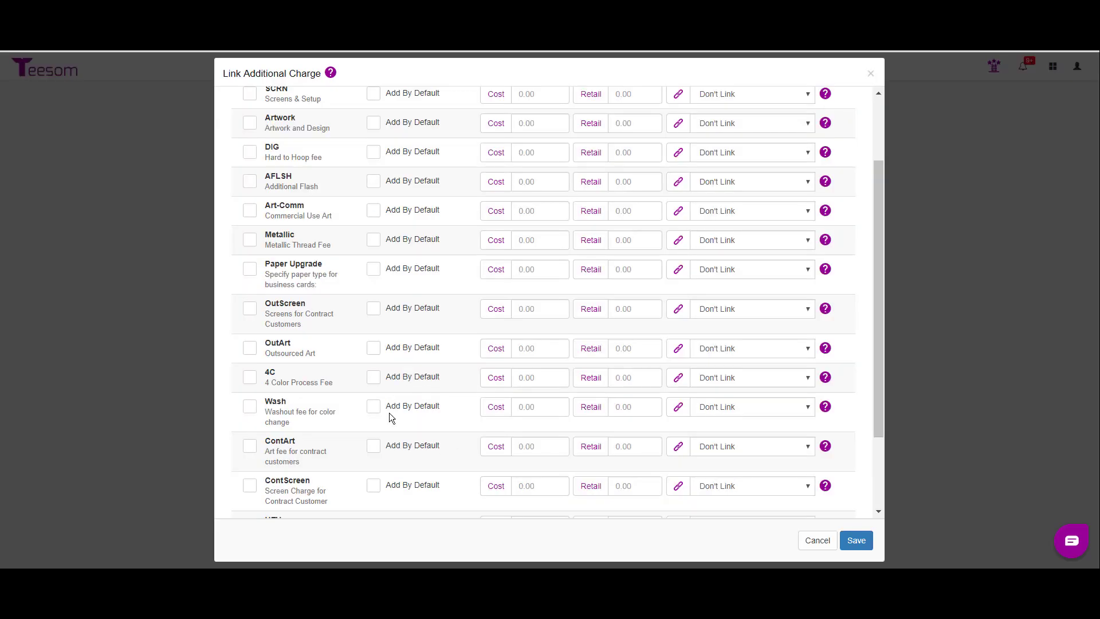
{"action": "left_click", "coordinate": [250, 240]}
{"action": "left_click", "coordinate": [856, 541]}
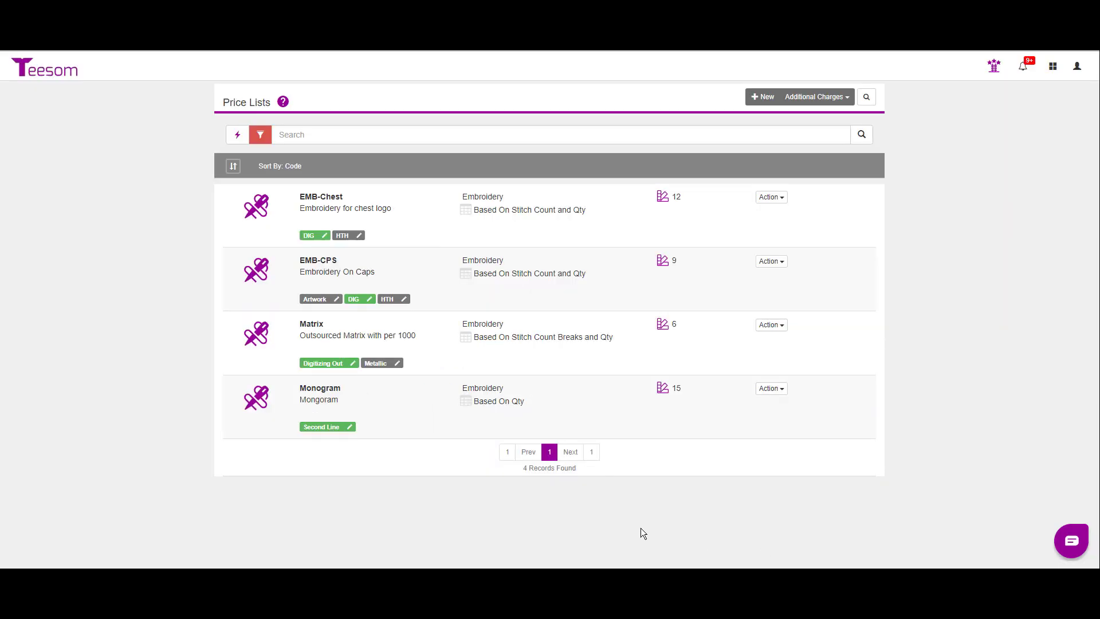
Step: Set Matrix's Metallic charge to cost 1.00 and retail 2.00, link its quantity to Imprint Count, and save
{"action": "left_click", "coordinate": [397, 362]}
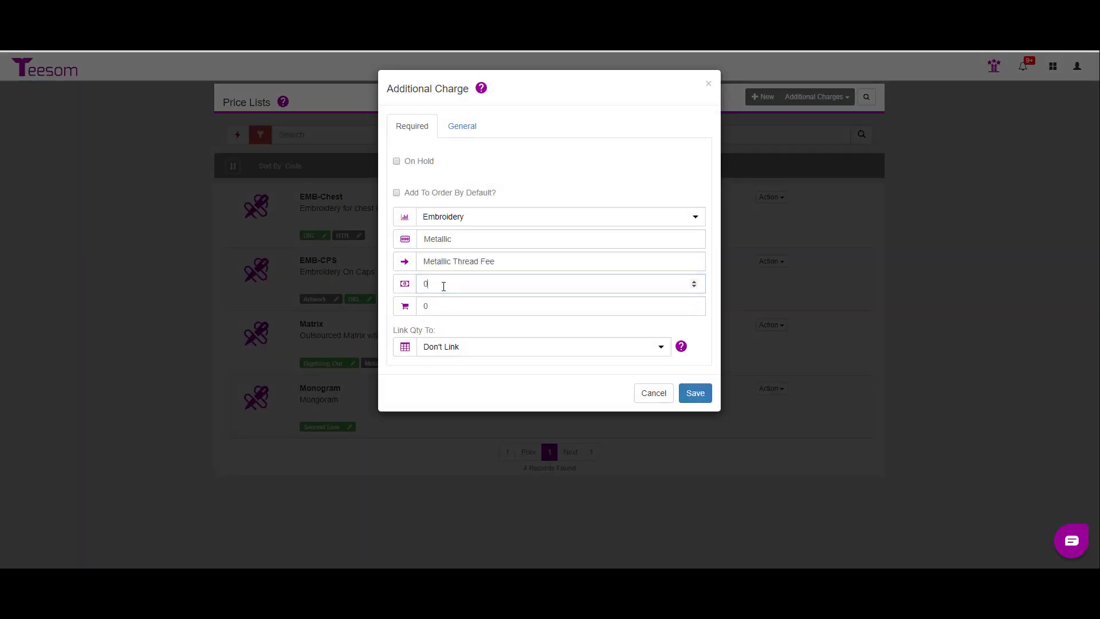
{"action": "left_click", "coordinate": [442, 283]}
{"action": "type", "text": "1.00"}
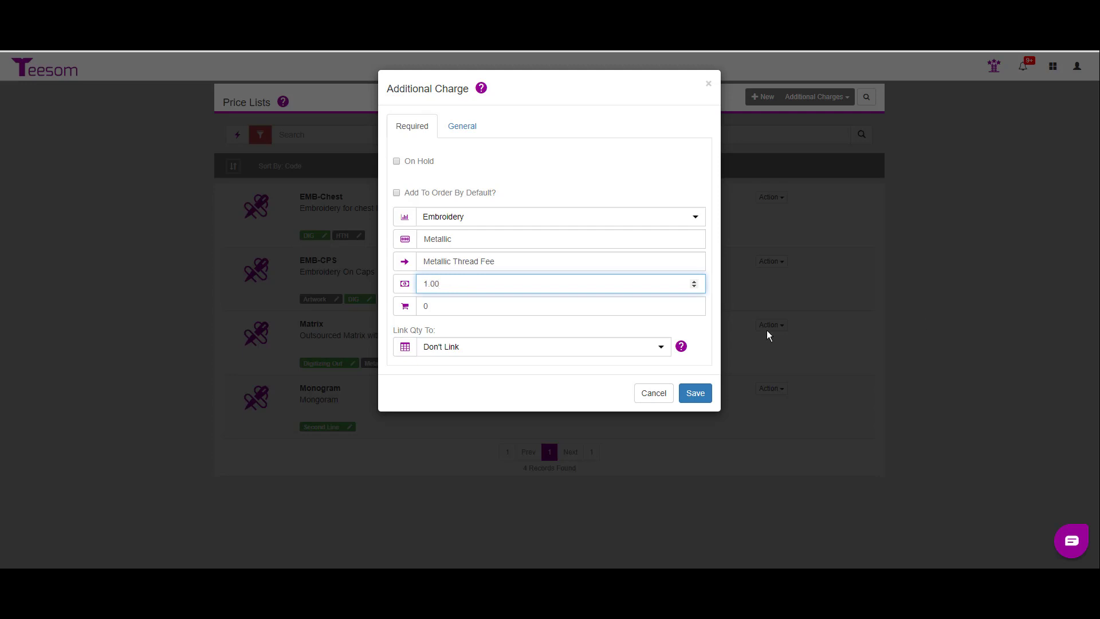
{"action": "left_click", "coordinate": [448, 307]}
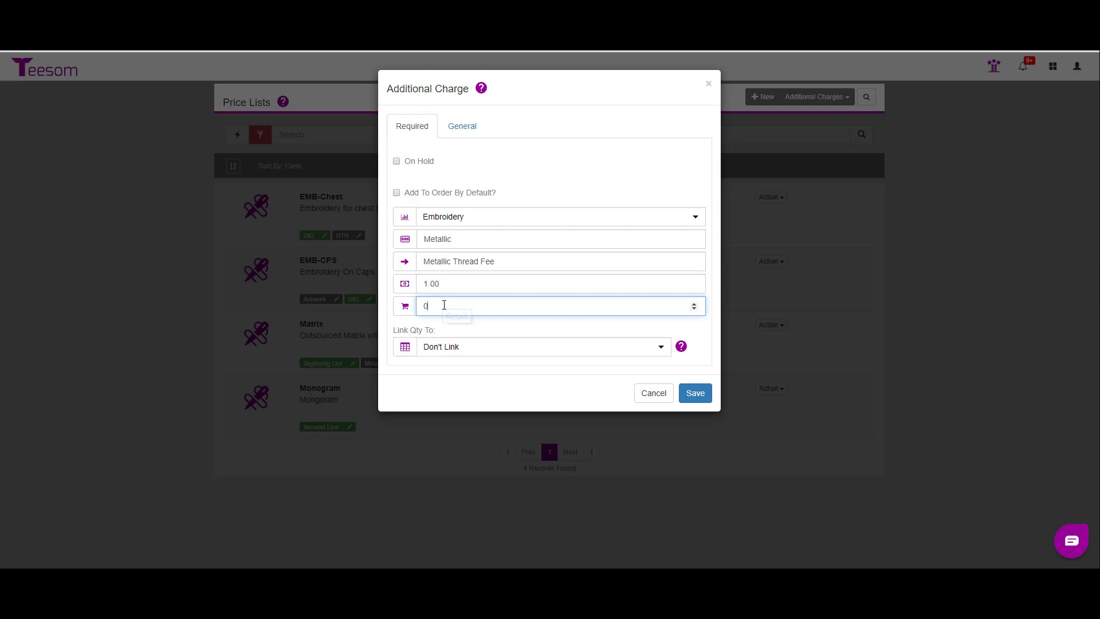
{"action": "type", "text": "2.00"}
{"action": "left_click", "coordinate": [520, 346]}
{"action": "left_click", "coordinate": [453, 371]}
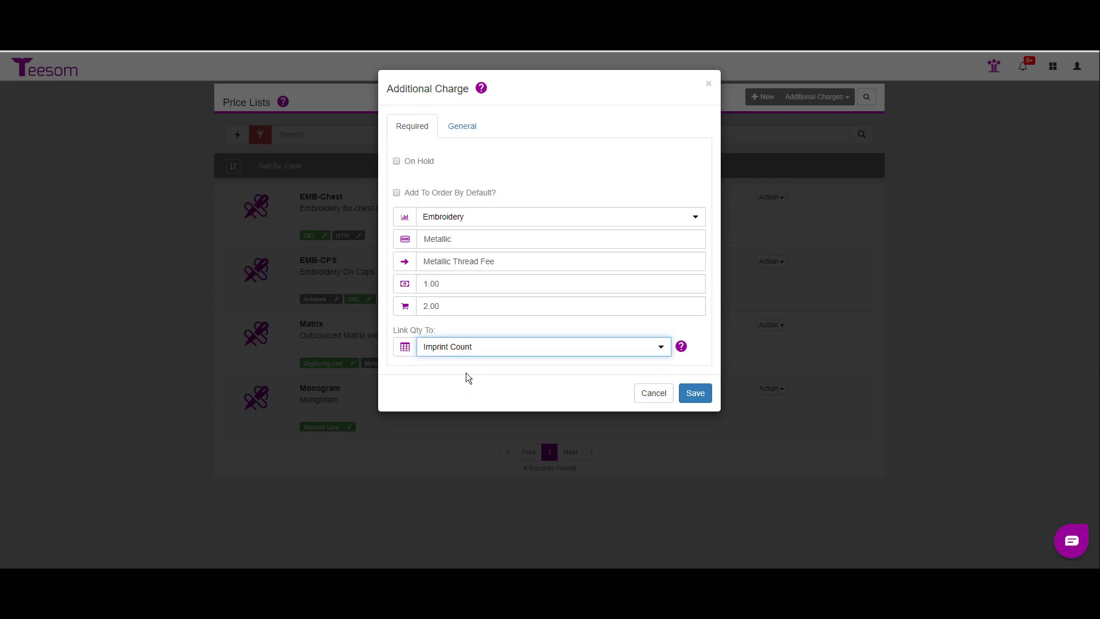
{"action": "left_click", "coordinate": [702, 399]}
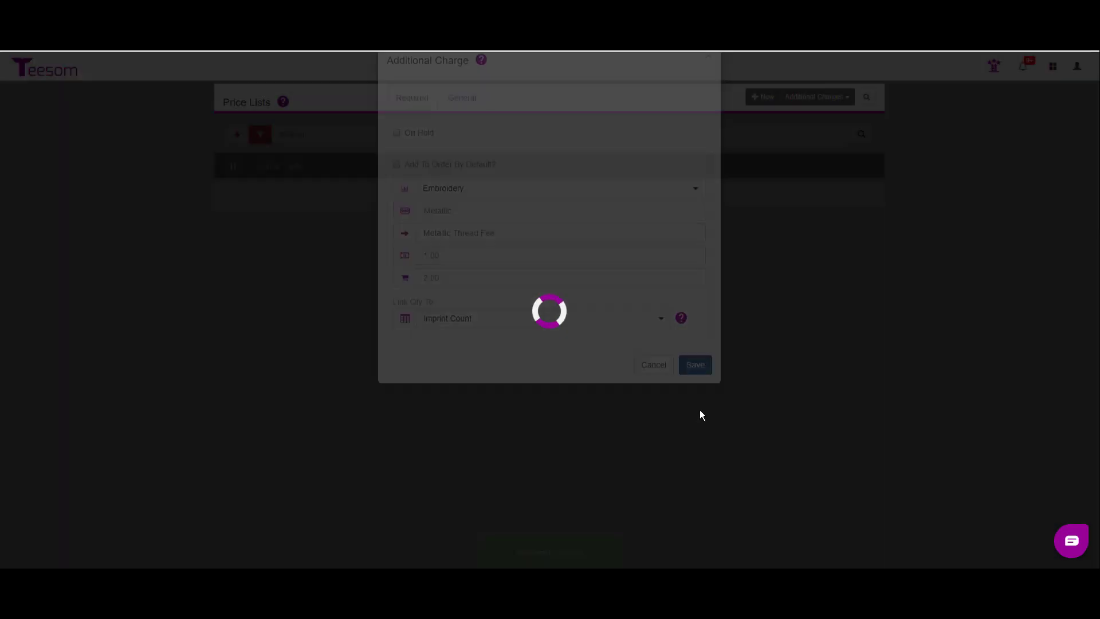